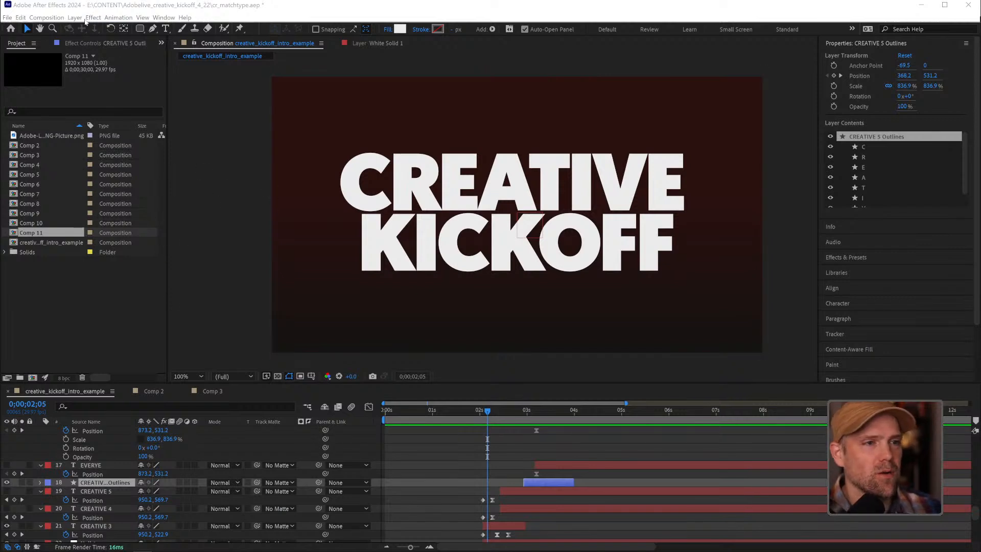
Switch to VLC media player and examine how Wade.mp4 moves from the fingers and pencil tip through the eye to the portrait
left_click(501, 444)
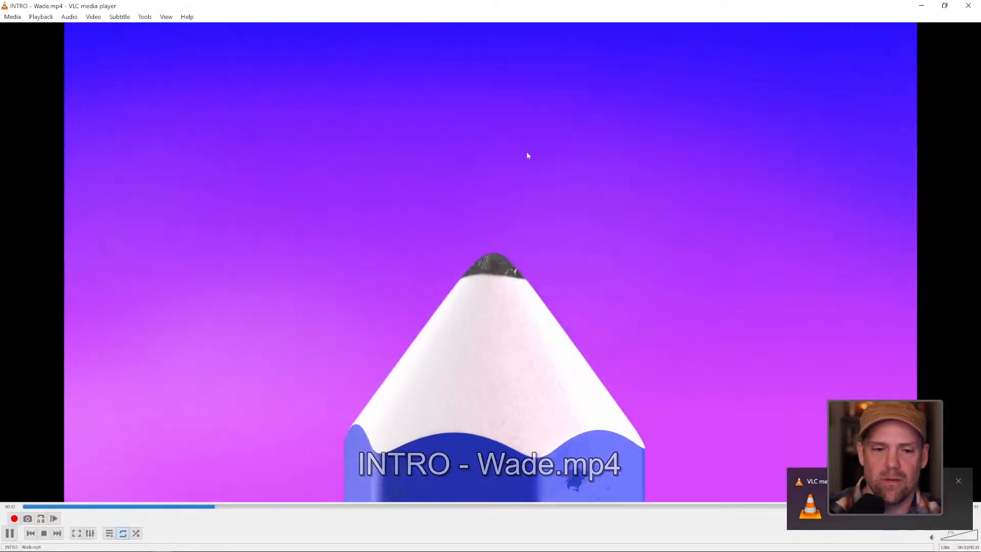
key("space")
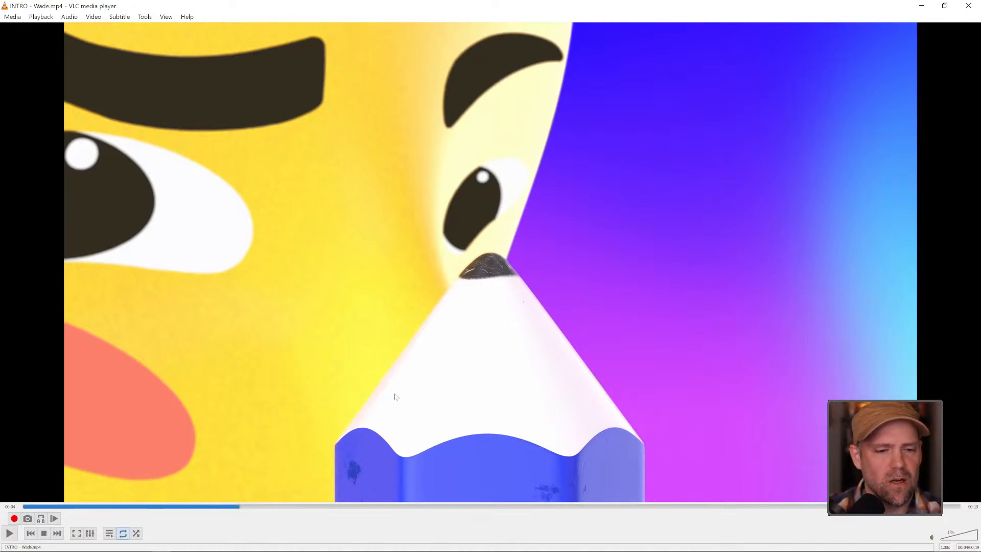
key("space")
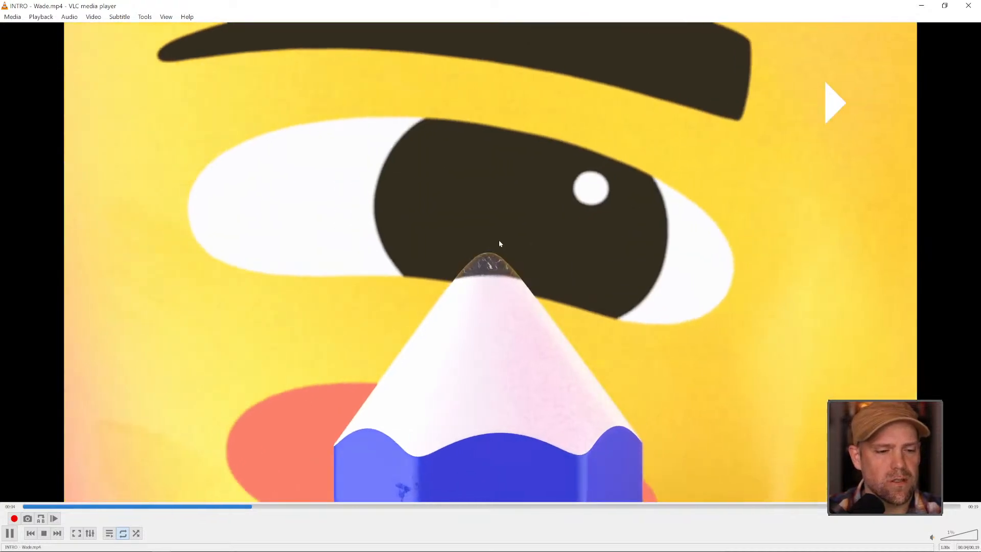
key("space")
left_click(164, 506)
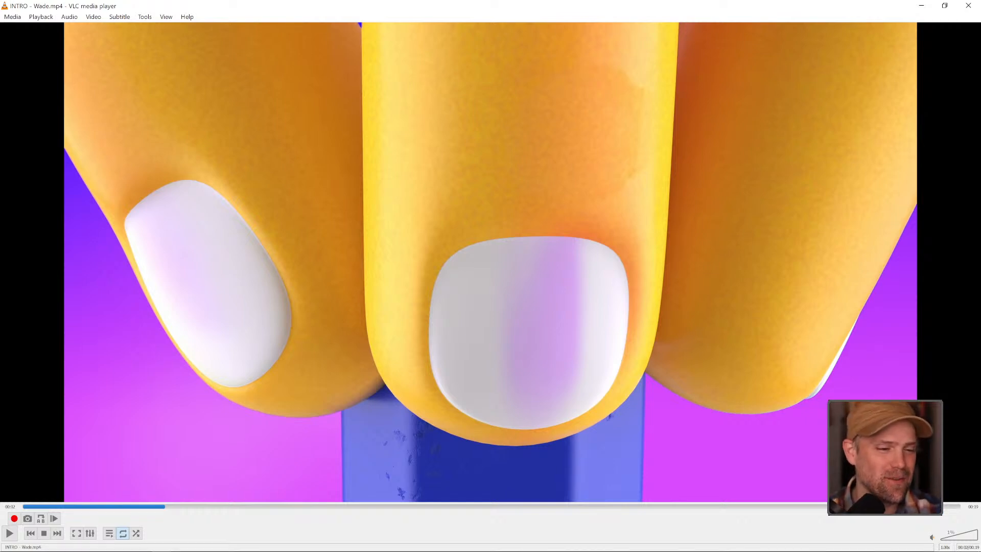
key("space")
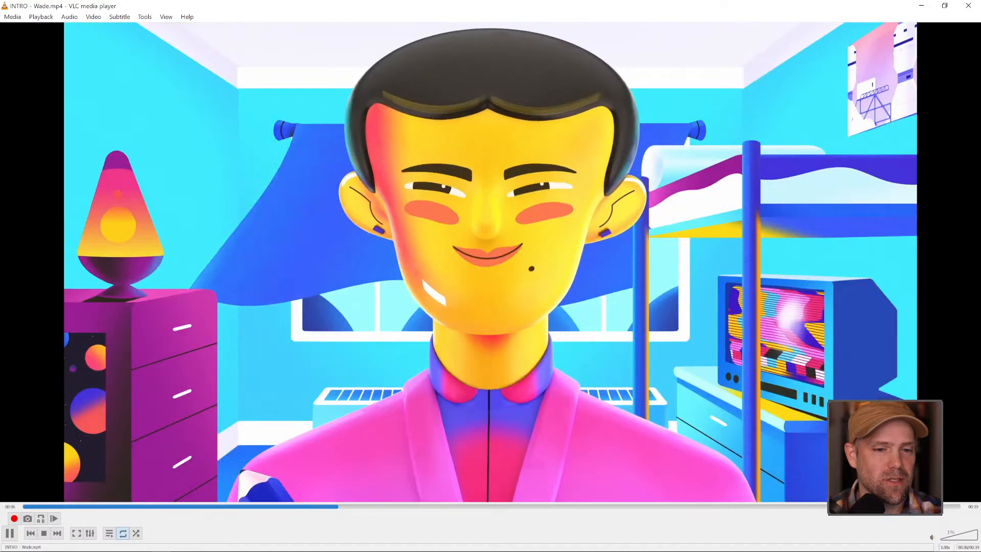
key("space")
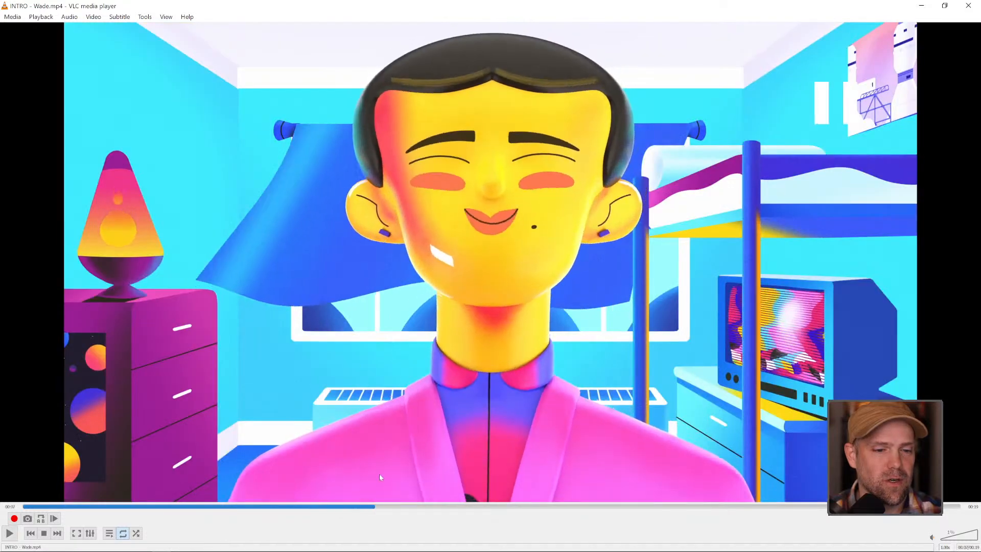
left_click(295, 506)
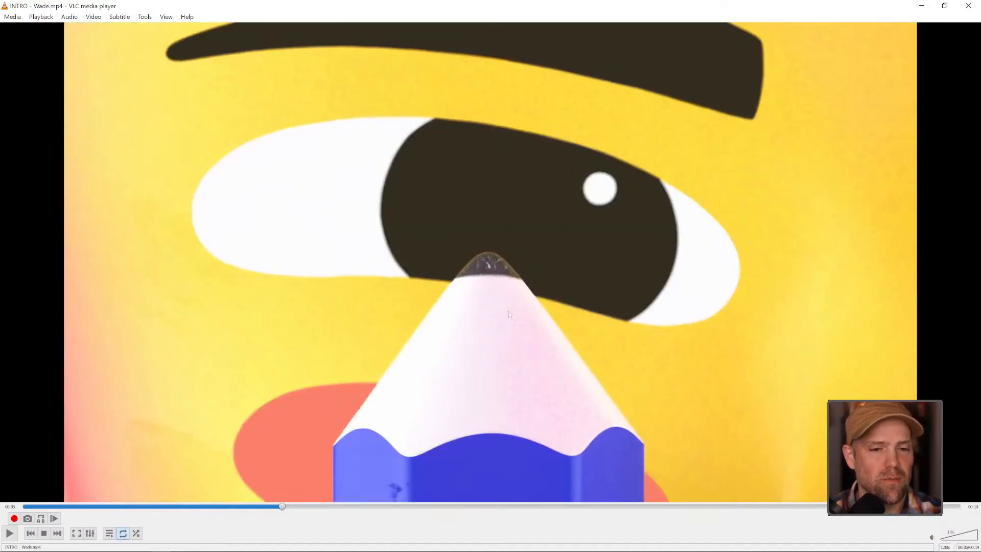
mouse_move(282, 507)
left_mouse_down()
mouse_move(350, 506)
mouse_move(294, 507)
left_mouse_up()
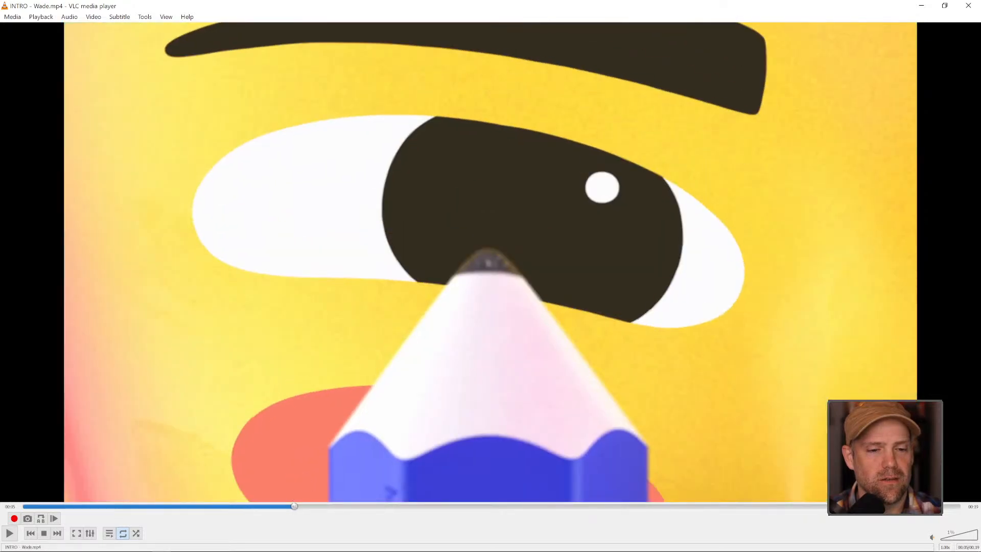
key("space")
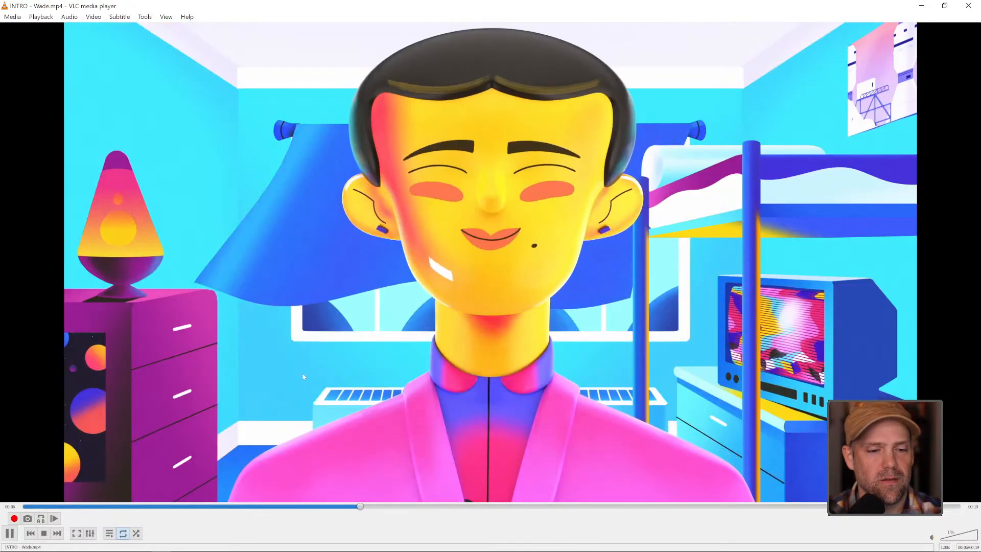
key("space")
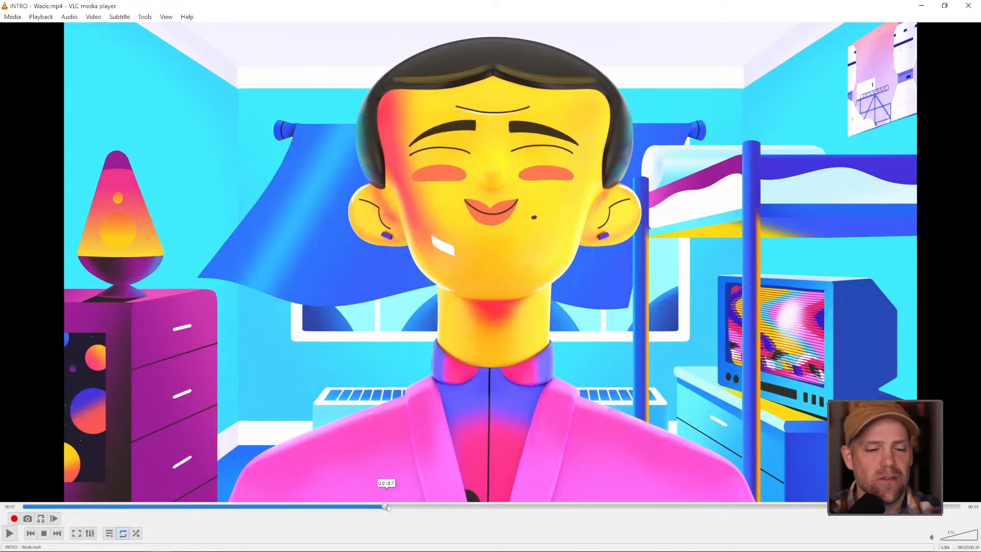
Skip ahead in the Wade.mp4 intro and watch the rocket launch shot
left_click_drag(394, 507, 583, 506)
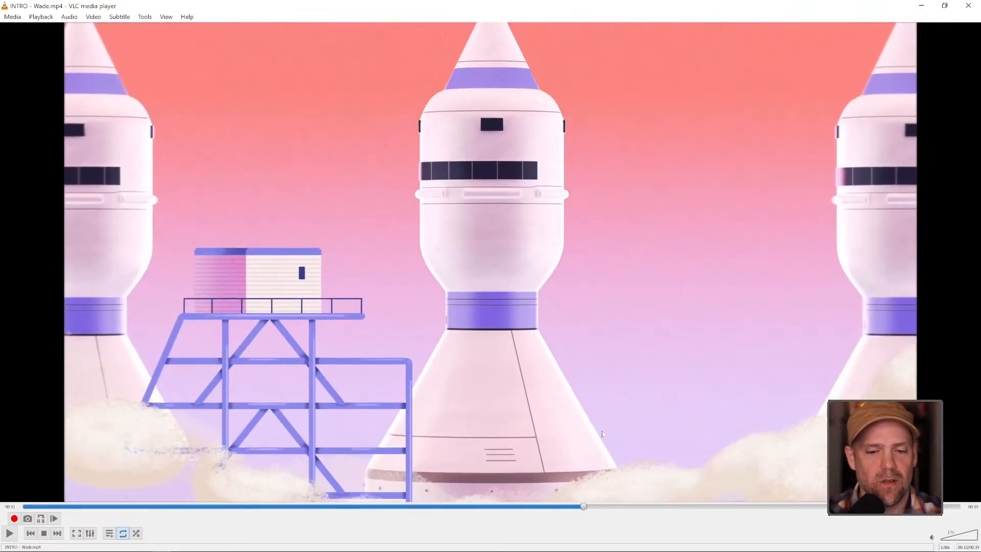
key("space")
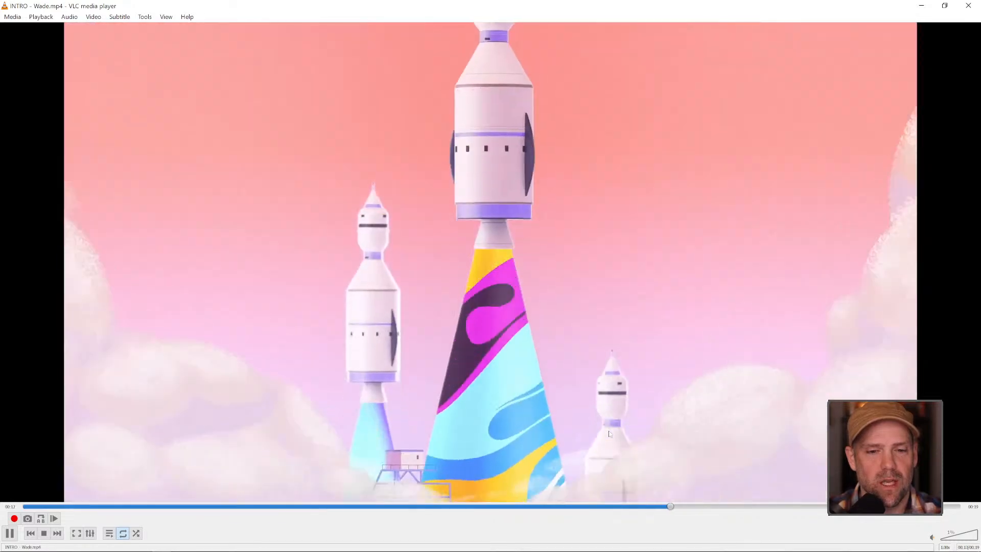
key("space")
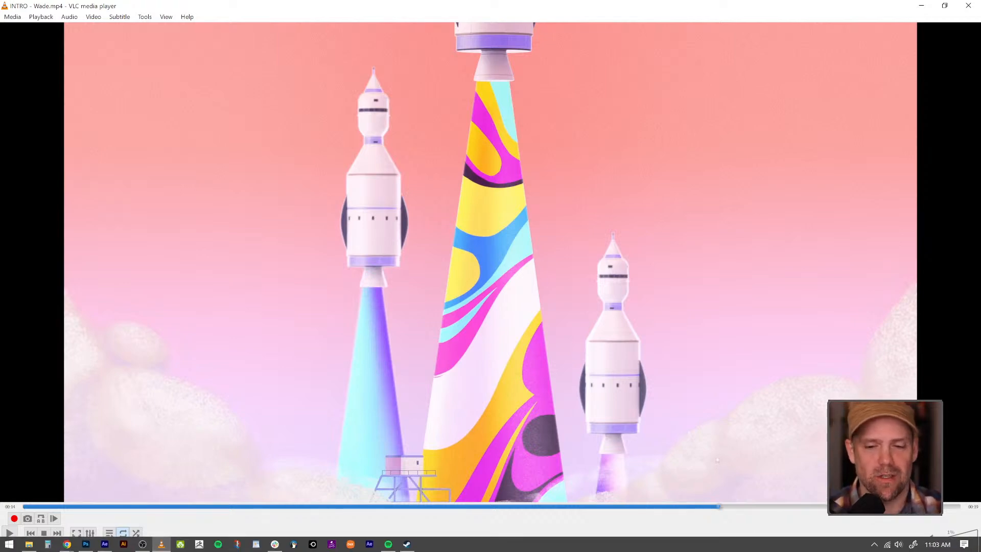
Go back to the pencil shot in the intro video and replay it up to the eye close-up
mouse_move(720, 507)
left_mouse_down()
mouse_move(793, 506)
mouse_move(215, 505)
left_mouse_up()
key("space")
key("space")
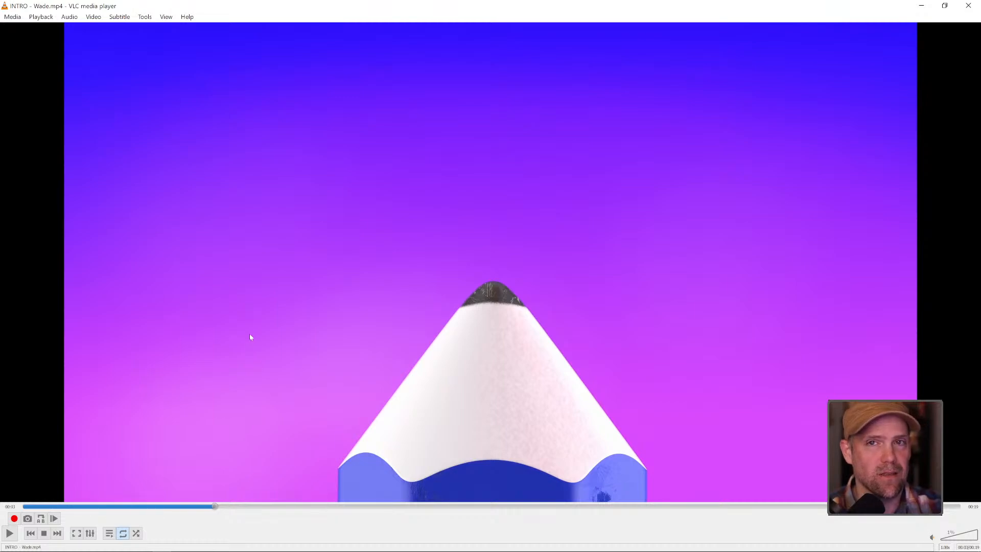
key("space")
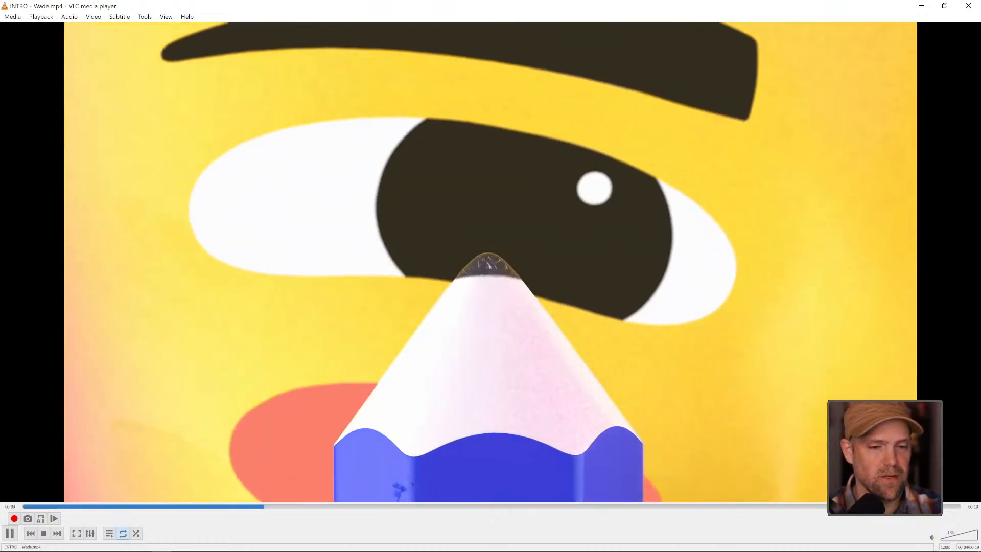
key("space")
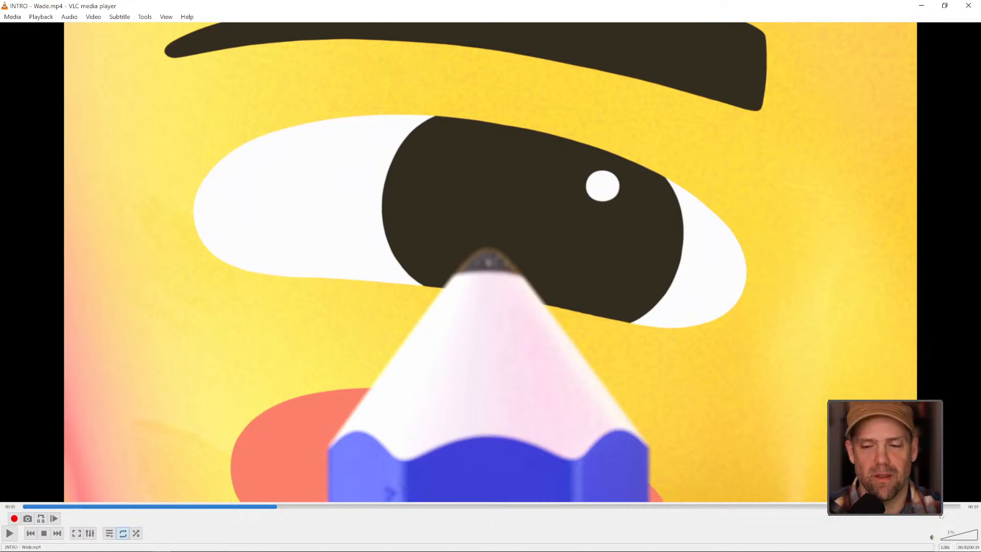
Return to After Effects and create a new 30-second HD 1920x1080 composition at 29.97 fps
left_click(922, 6)
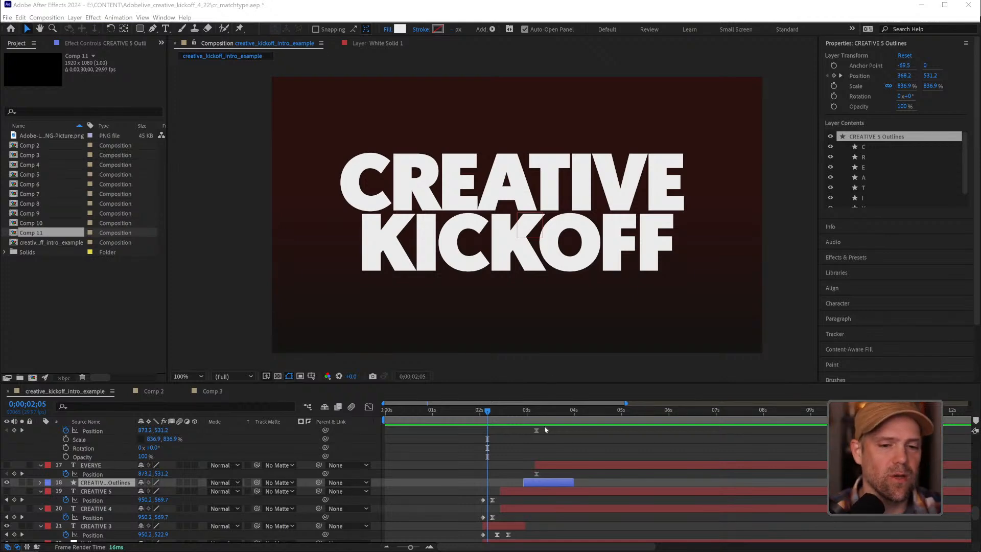
left_click(501, 412)
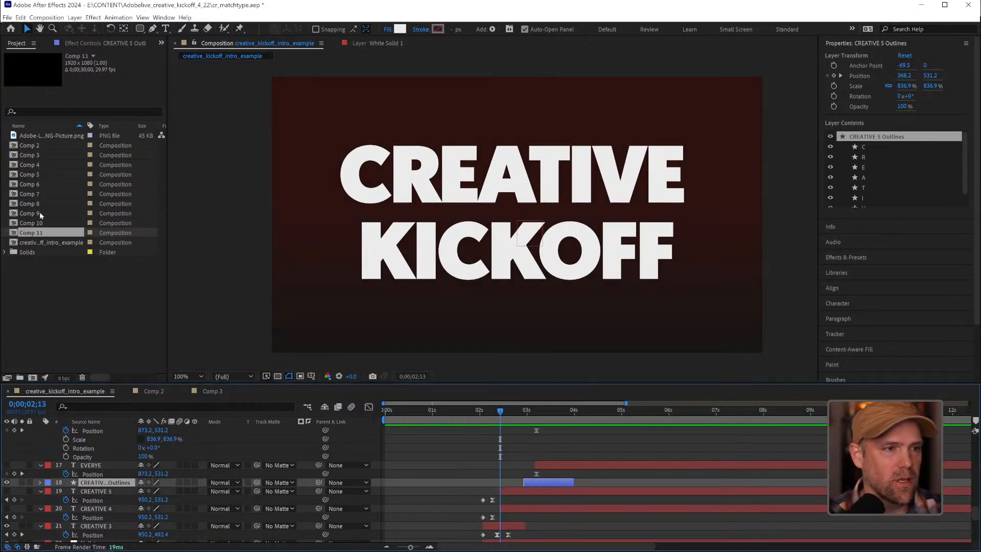
left_click(32, 377)
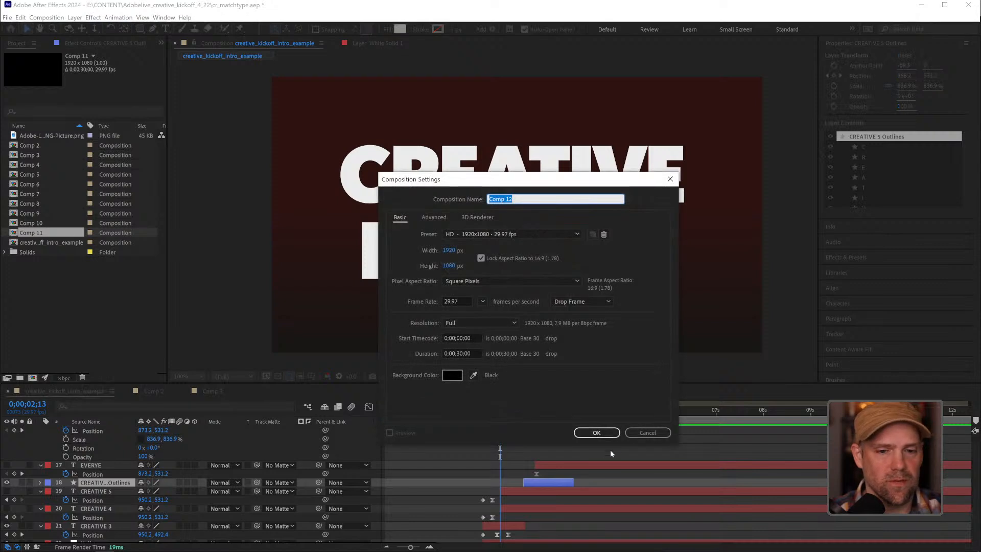
left_click(595, 436)
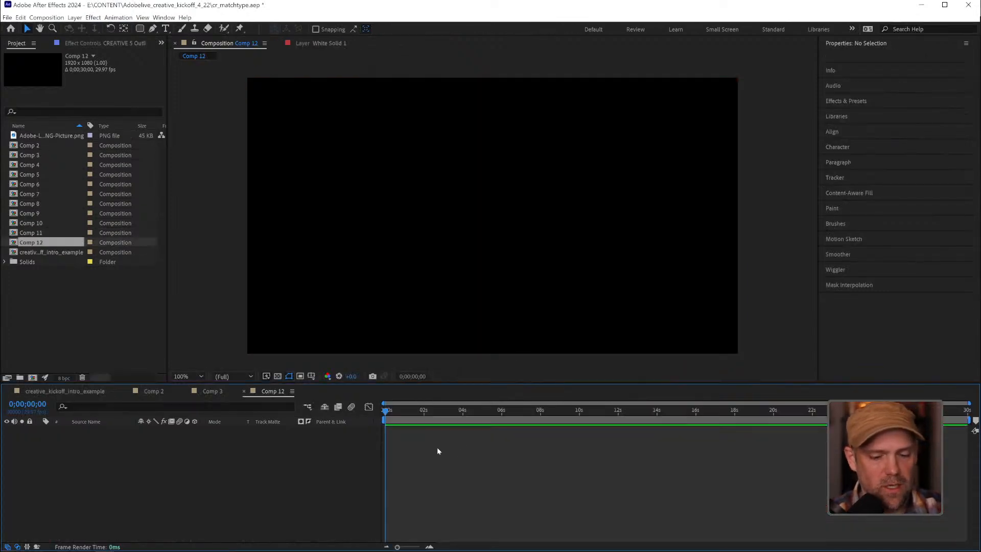
Add a text layer reading "move" set in Public Gothic Circular Regular
key("ctrl+t")
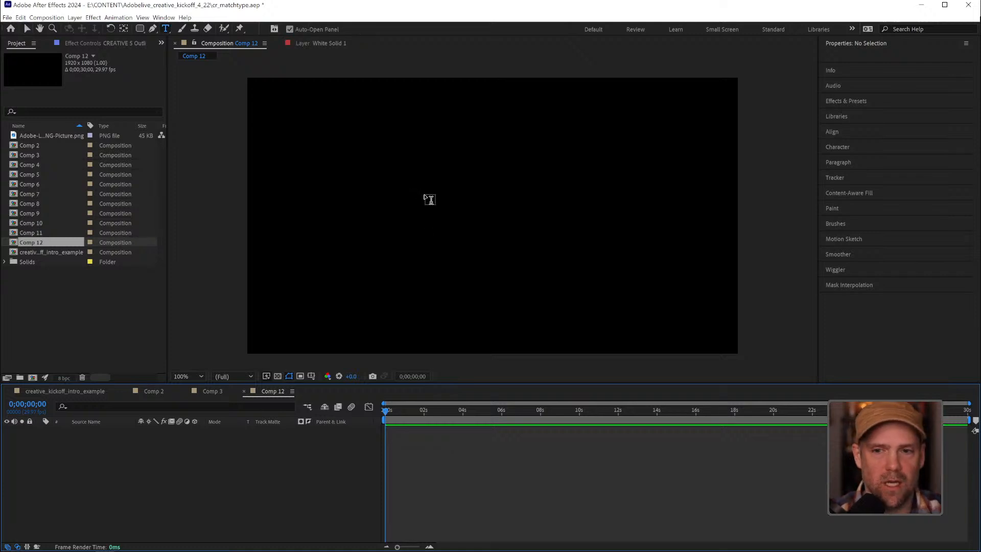
left_click(425, 195)
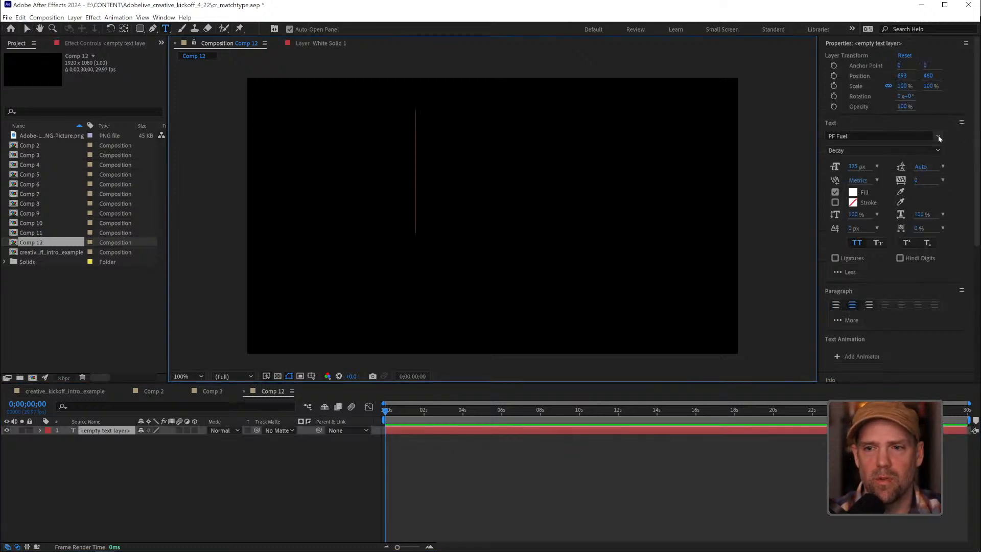
left_click(938, 135)
left_click(825, 210)
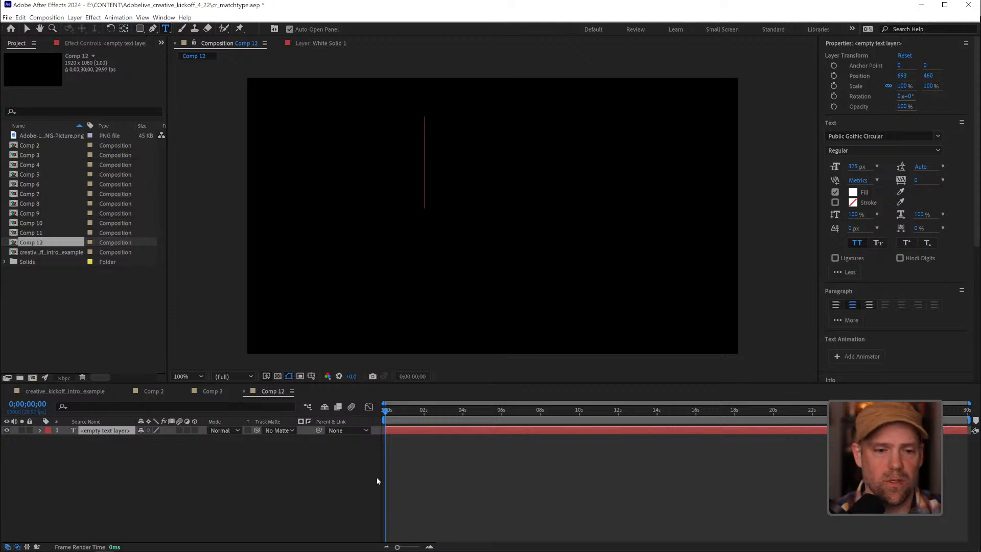
left_click(100, 431)
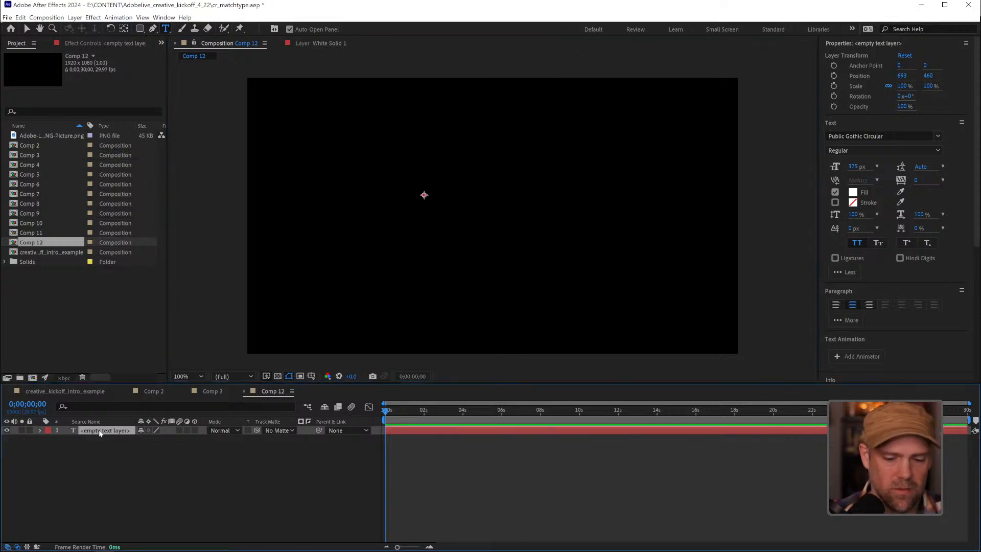
double_click(88, 430)
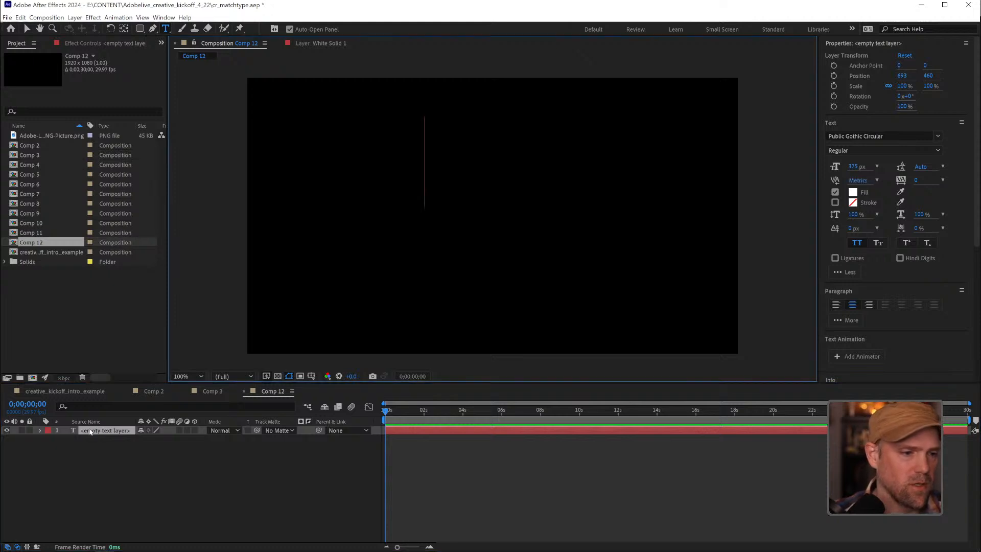
type("move")
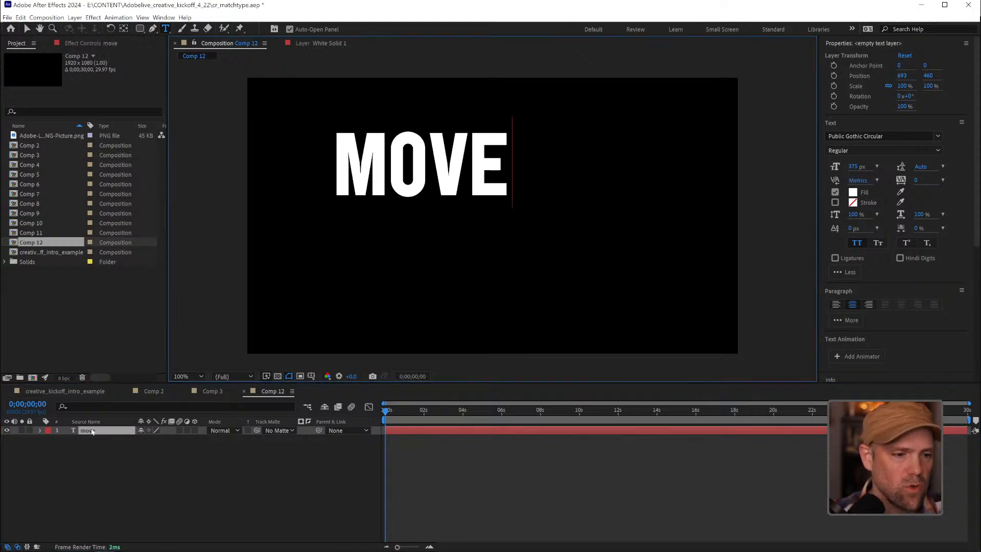
left_click(266, 503)
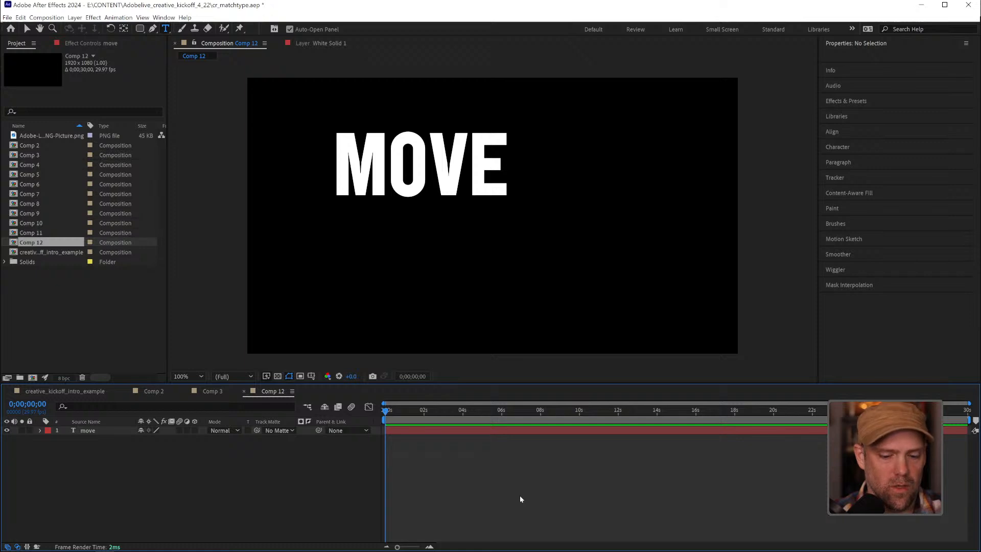
Center the "move" layer's anchor point on its text and align the layer horizontally and vertically to the composition's center
key("v")
left_click(474, 192)
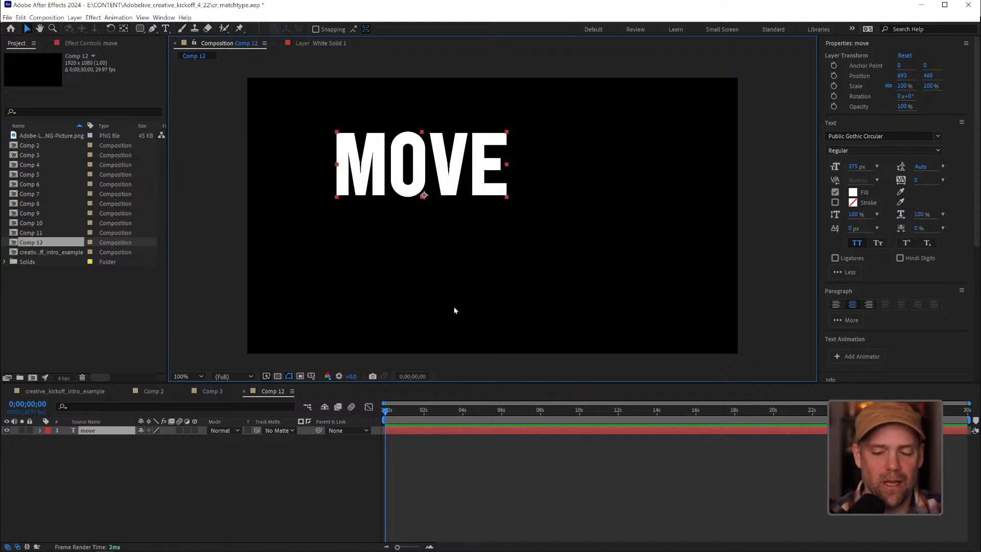
key("ctrl+alt+Home")
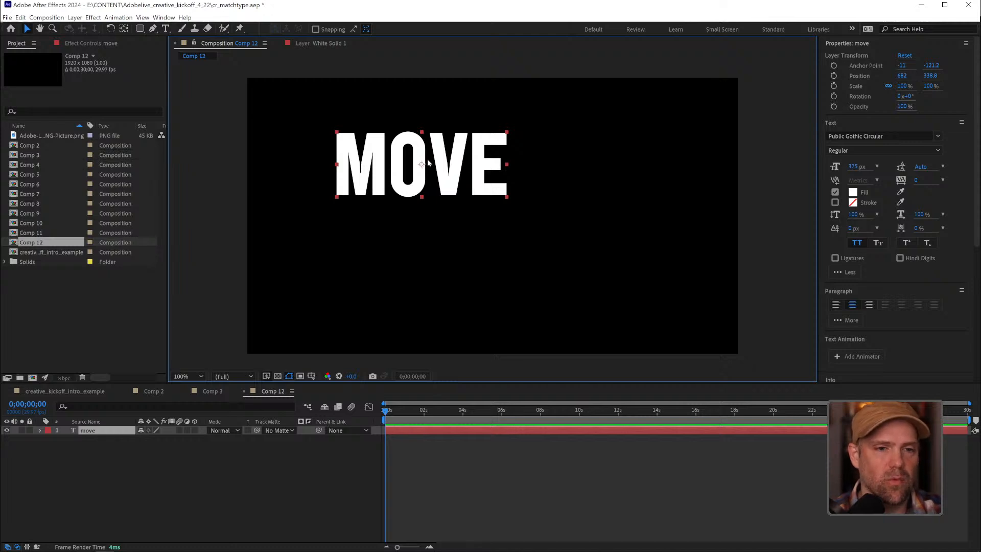
scroll(863, 337, "down", 5)
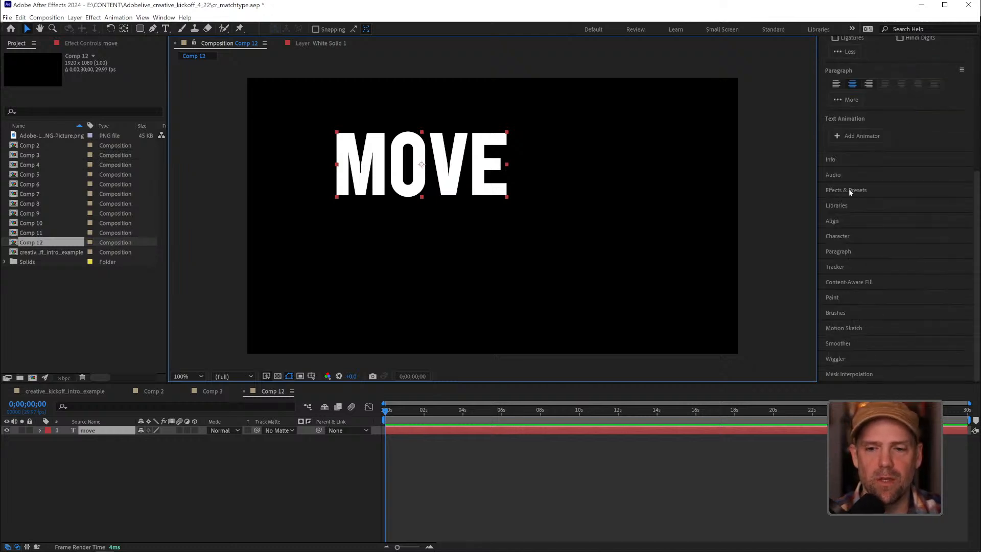
left_click(832, 221)
left_click(846, 145)
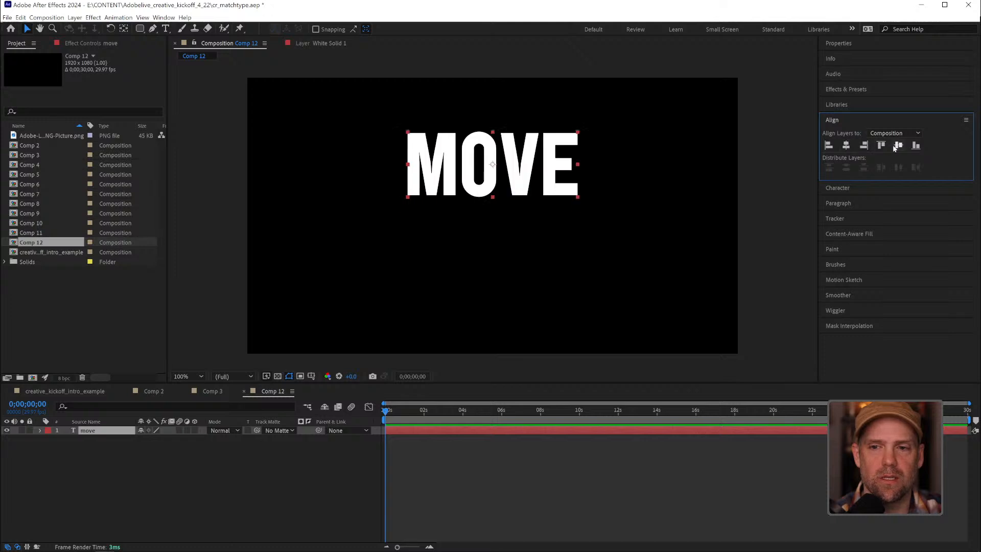
left_click(898, 145)
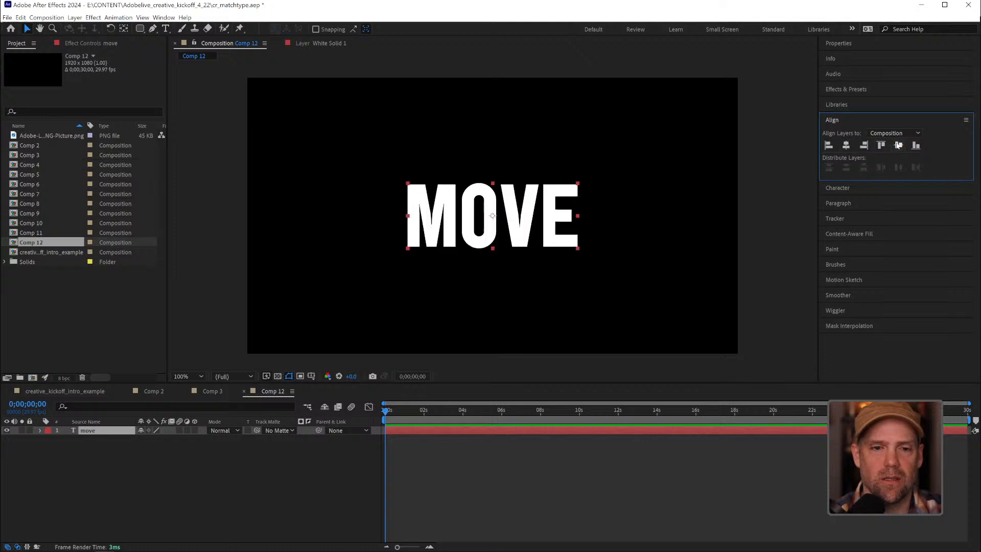
Duplicate the "move" text layer and change the lower layer's text to "over"
left_click(96, 432)
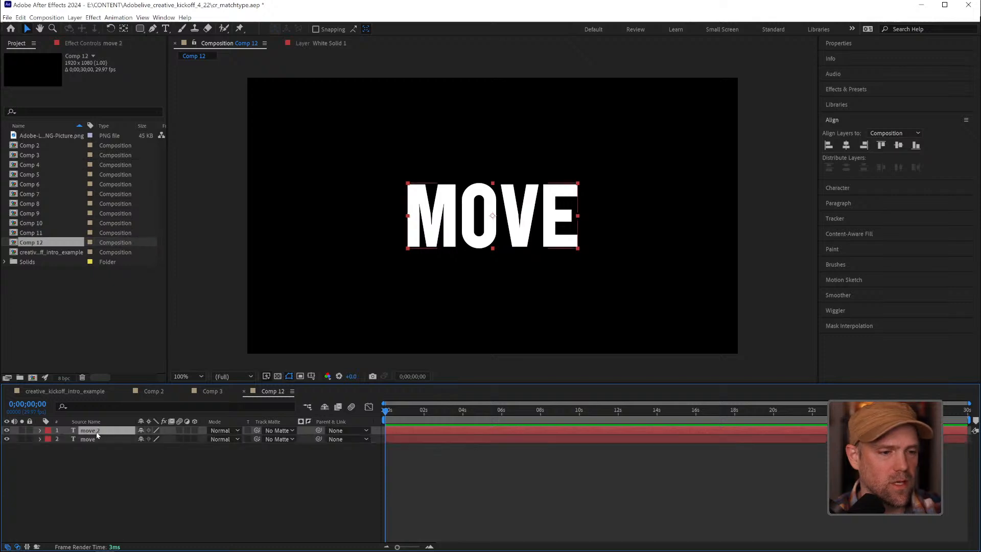
key("ctrl+d")
double_click(97, 438)
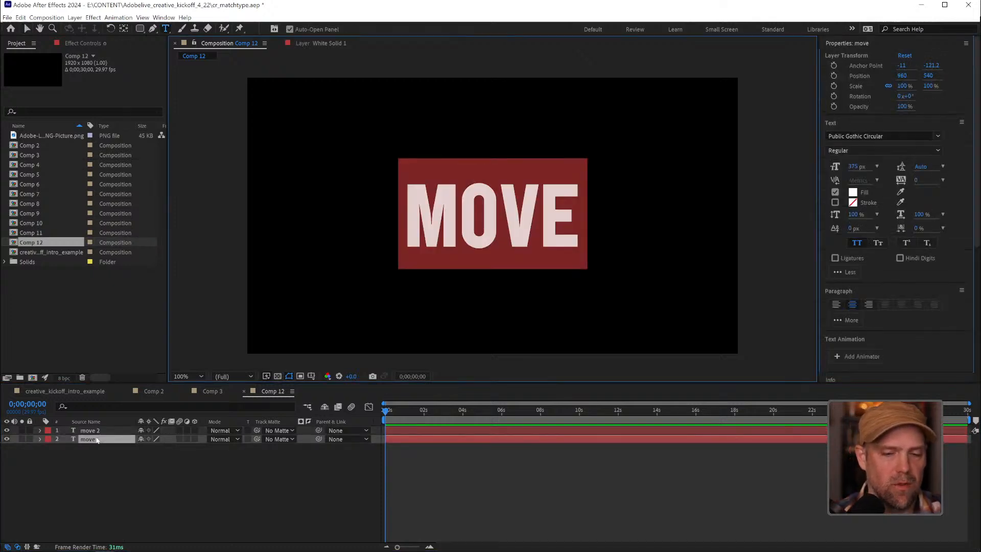
type("over")
left_click(139, 454)
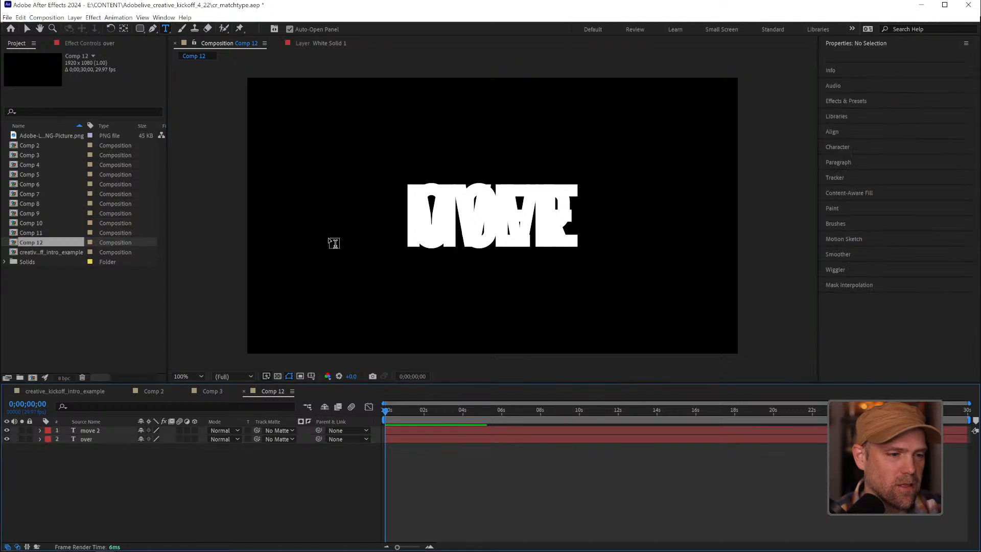
Show the Title/Action Safe guides and spread "move" and "over" apart to the composition's left and right inner guides
key("v")
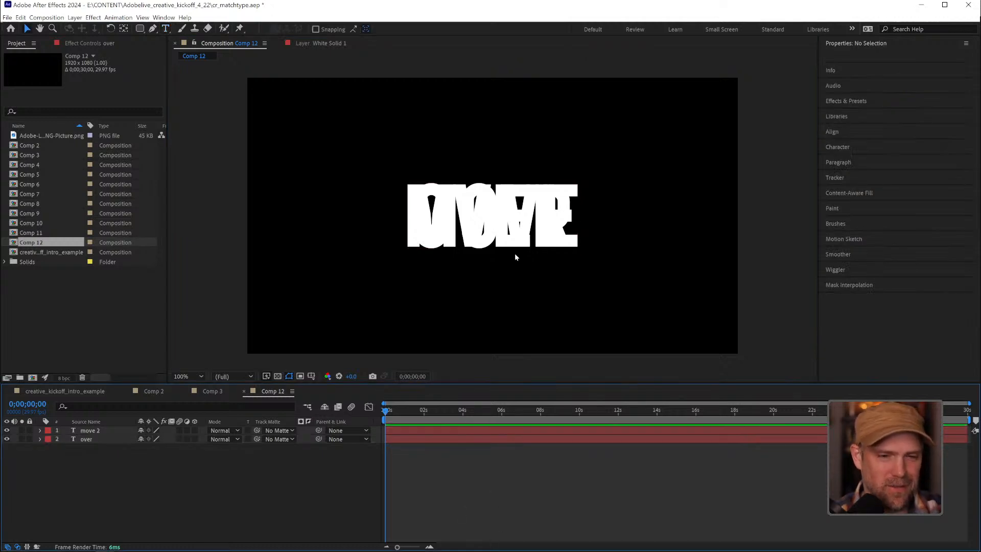
left_click(312, 377)
left_click(337, 387)
left_click_drag(525, 232, 439, 234)
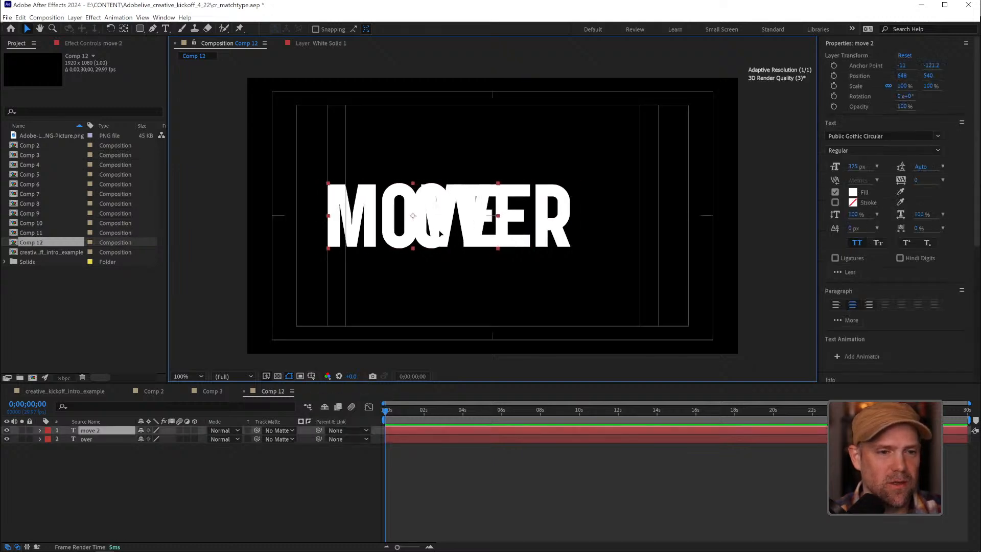
left_click(550, 219)
left_click_drag(558, 223, 636, 219)
Scale both text layers to 80% and reposition "move" to about 577, 540 and "over" to about 1365, 540
left_click(557, 479)
left_click_drag(557, 479, 554, 428)
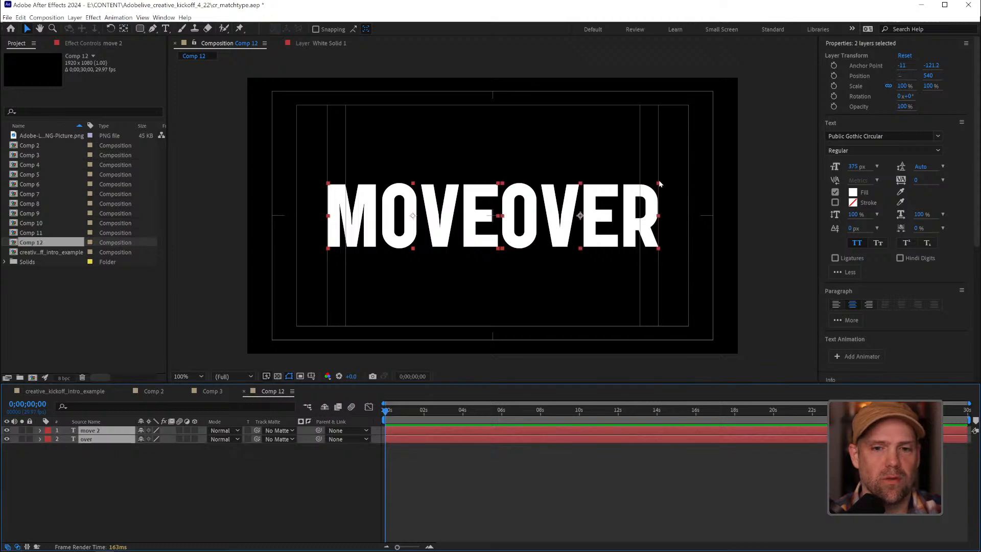
left_click_drag(658, 183, 643, 192)
left_click(567, 475)
mouse_move(428, 228)
left_mouse_down()
mouse_move(412, 229)
mouse_move(423, 228)
left_mouse_up()
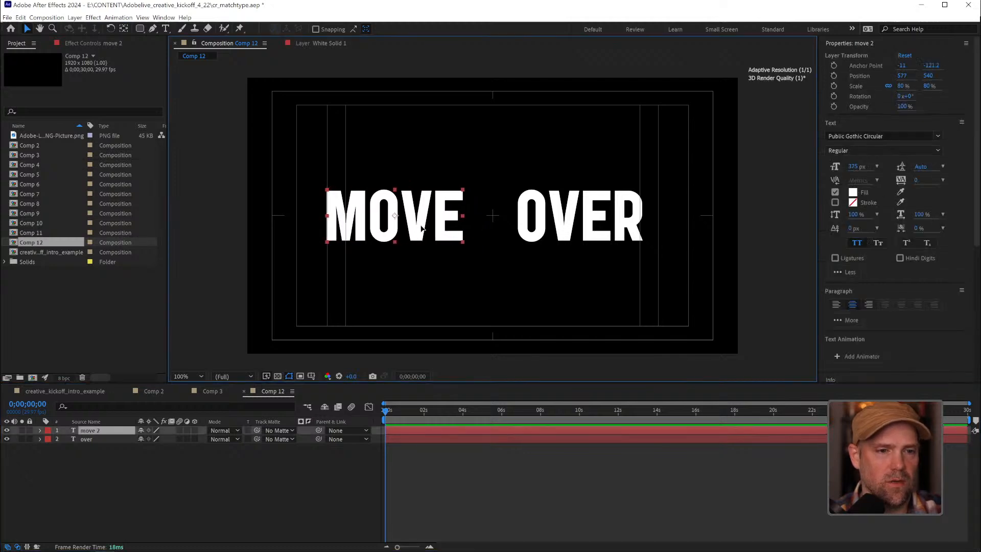
left_click_drag(596, 240, 610, 240)
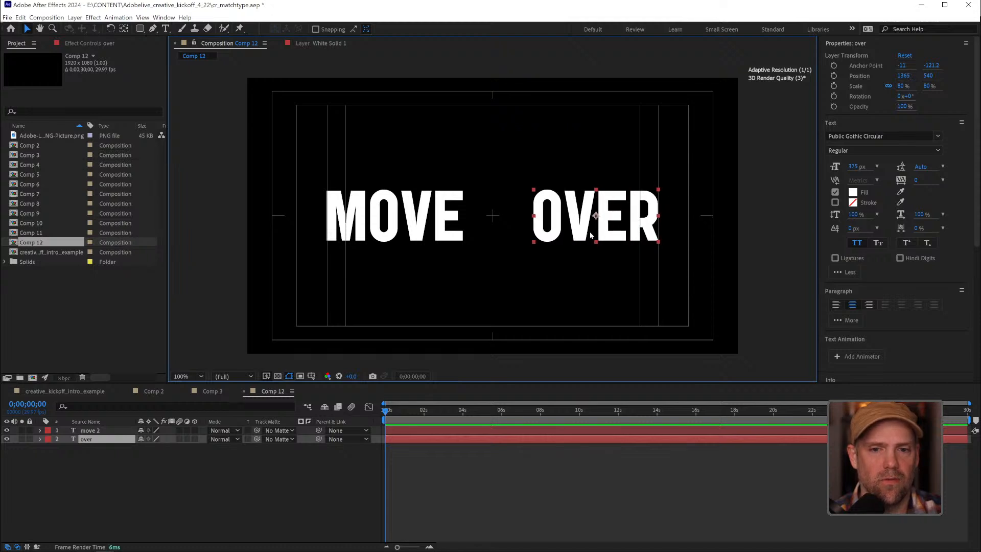
Hide the "over" layer and keyframe the "move" layer's position from 577, 540 at frame 0 to about 1341, 540 at frame 14
left_click(7, 439)
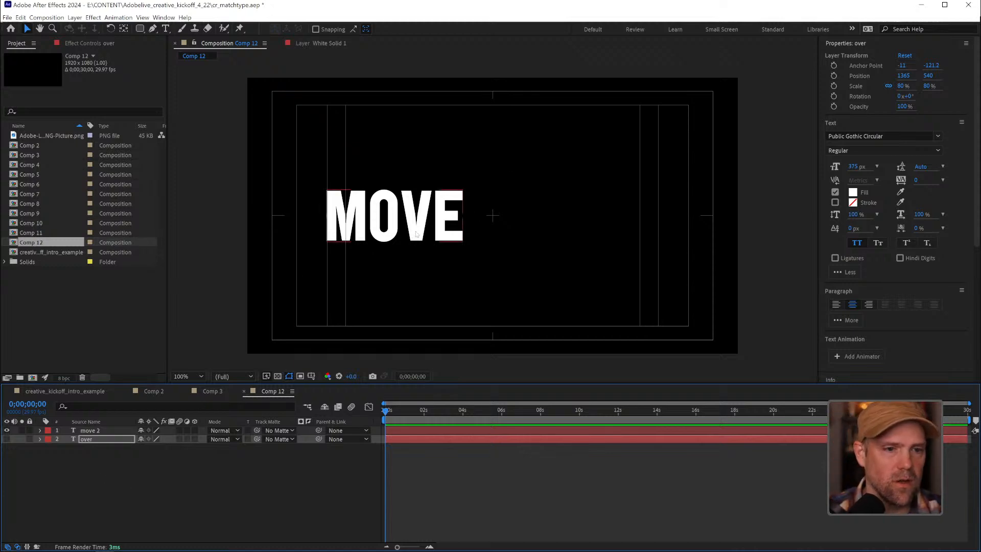
left_click(86, 432)
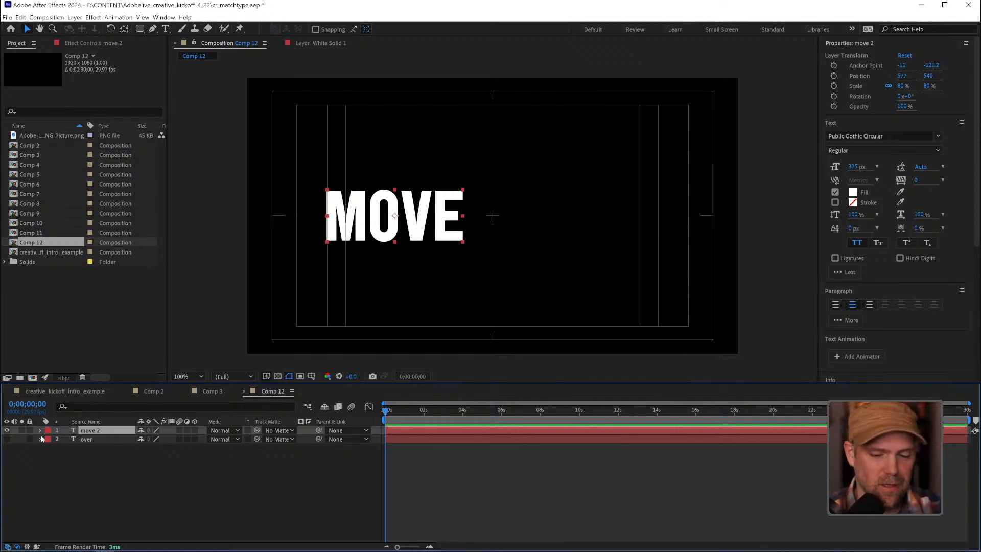
key("p")
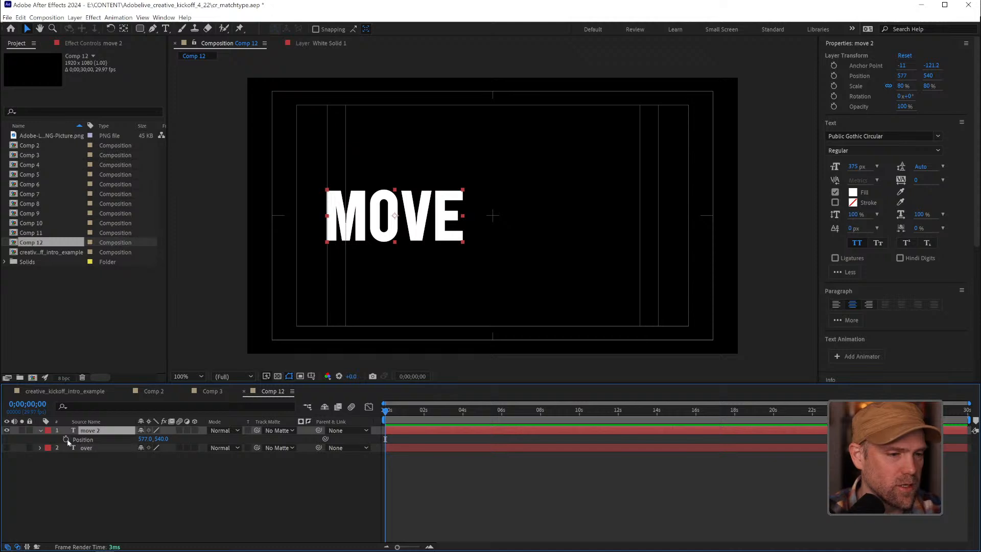
left_click(66, 439)
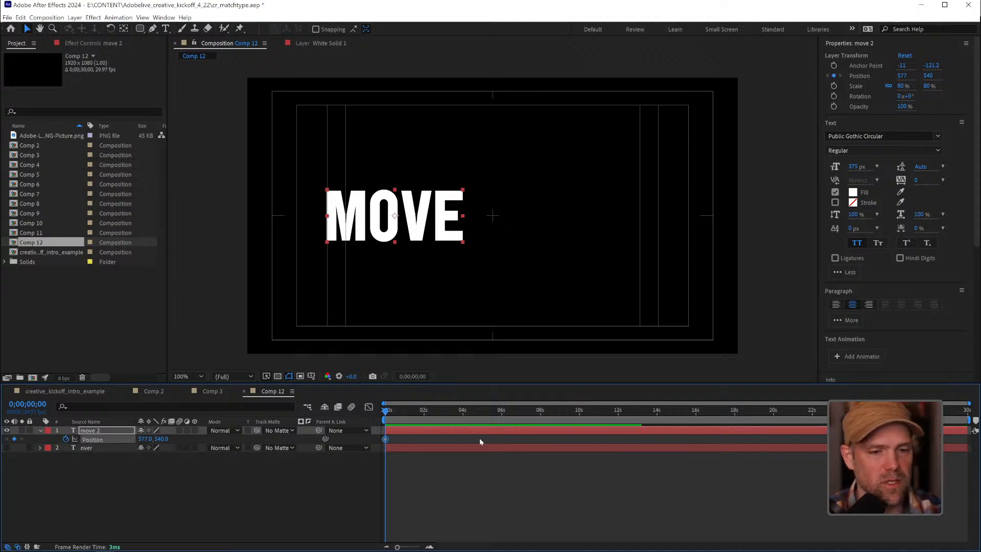
left_click_drag(385, 410, 394, 414)
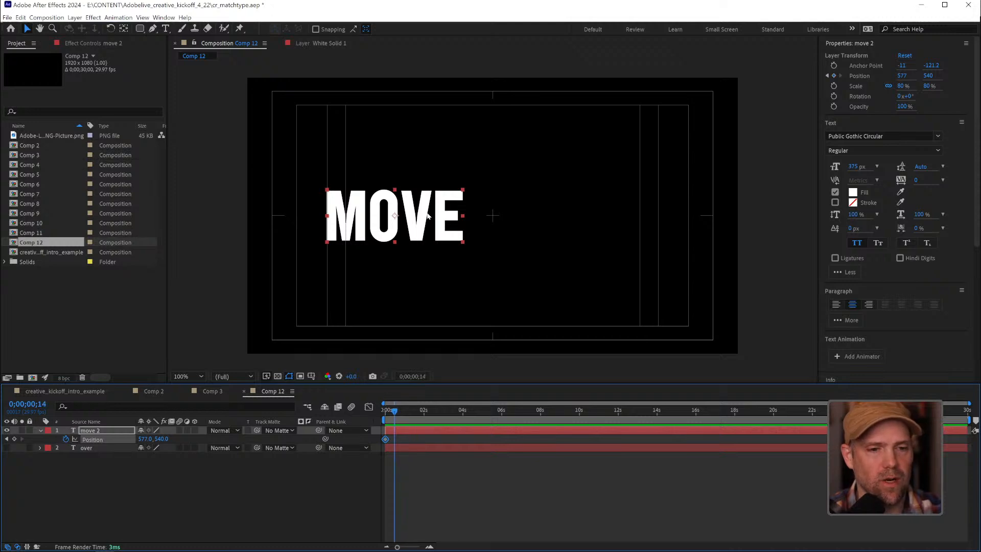
left_click_drag(421, 231, 617, 226)
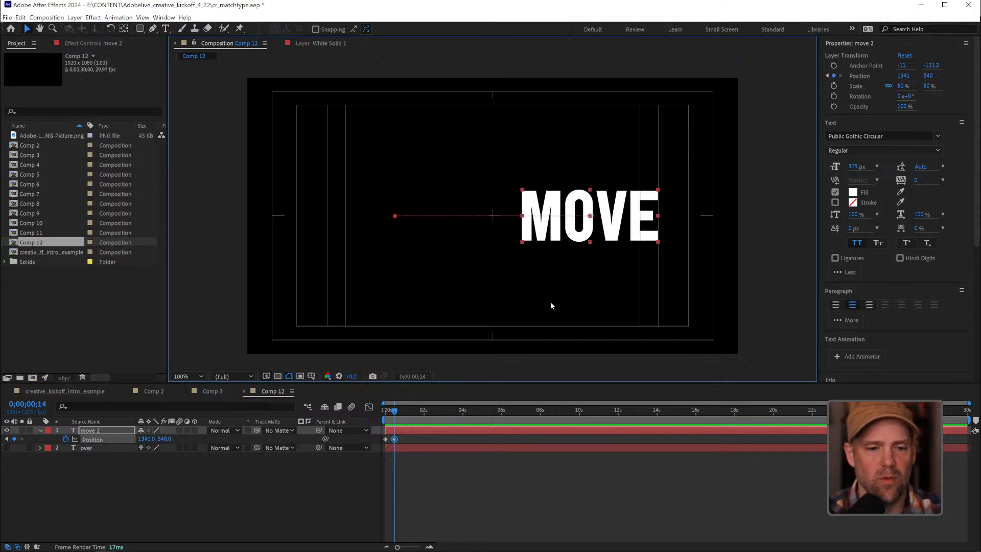
Apply Easy Ease to both position keyframes of the "move" layer and preview the motion
left_click(384, 414)
left_click_drag(384, 415, 374, 443)
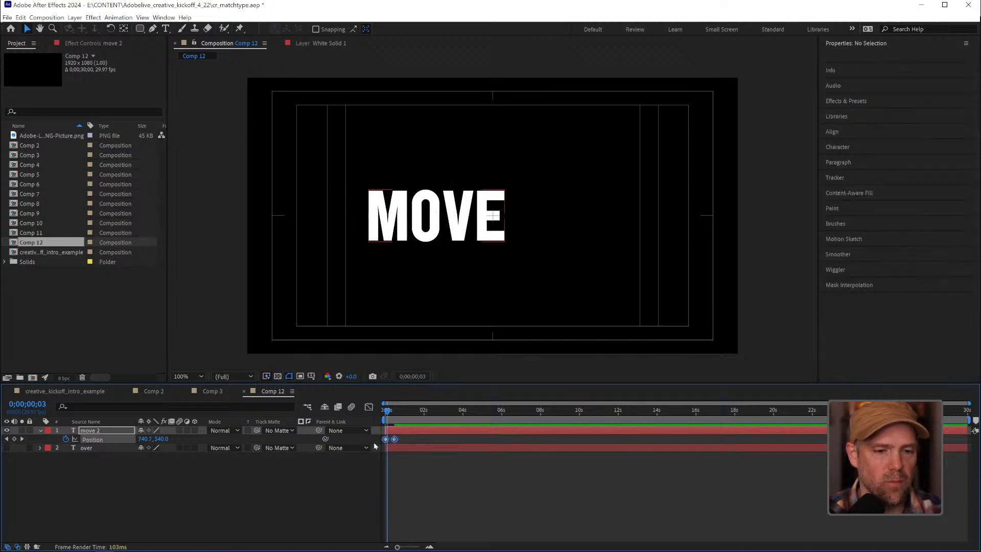
key("F9")
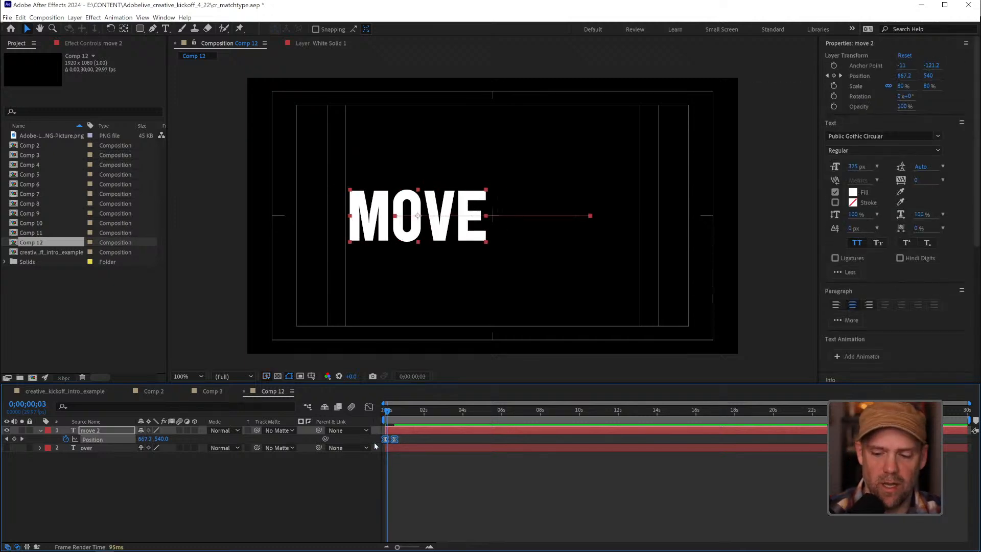
key("space")
key("space")
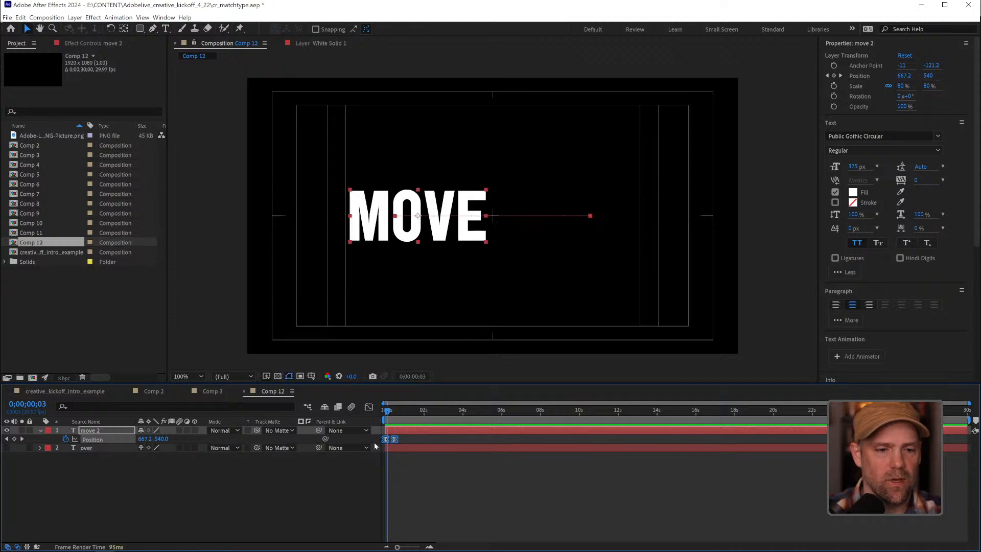
Examine the speed graph of the "move" layer's position and play the animation from the start
left_click_drag(409, 548, 415, 546)
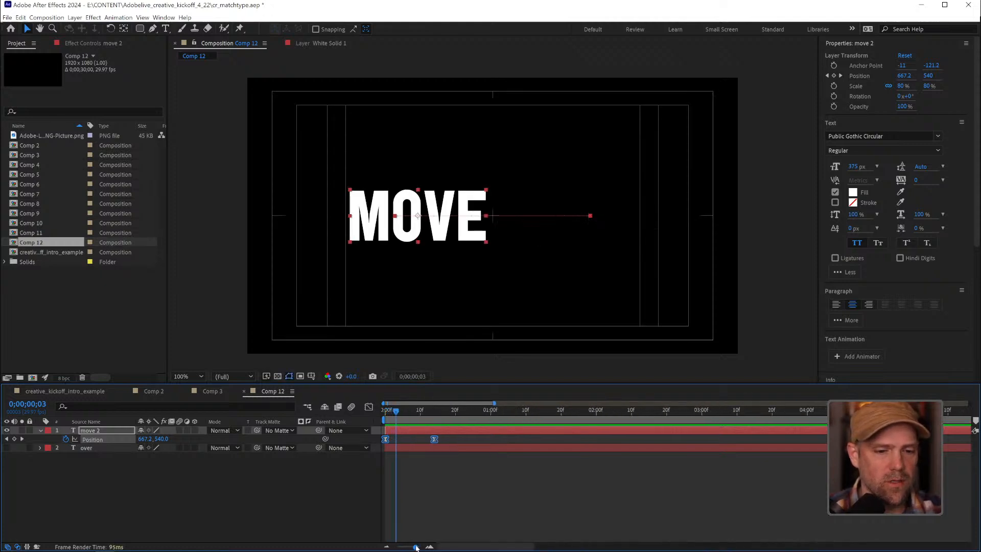
left_click(368, 407)
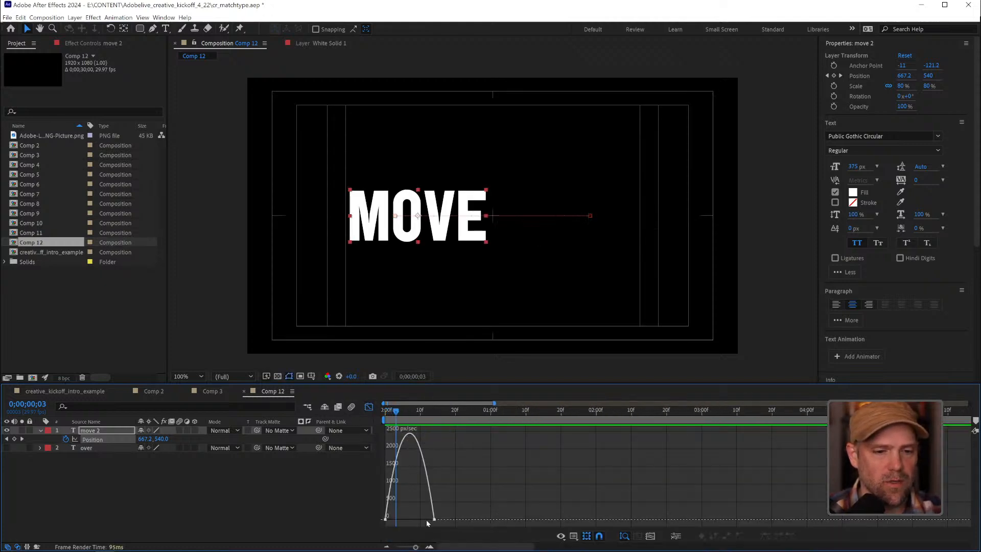
left_click(369, 407)
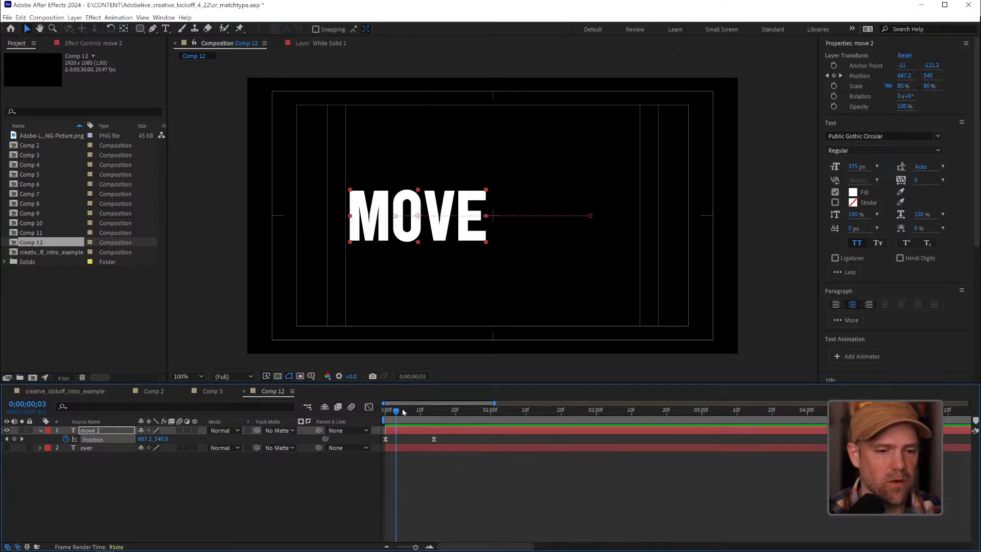
left_click(384, 412)
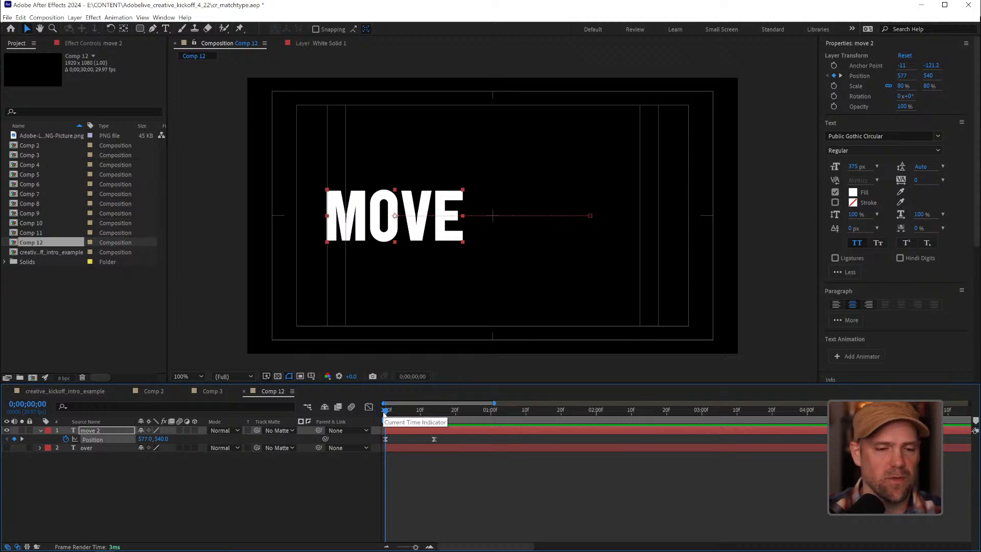
key("space")
key("space")
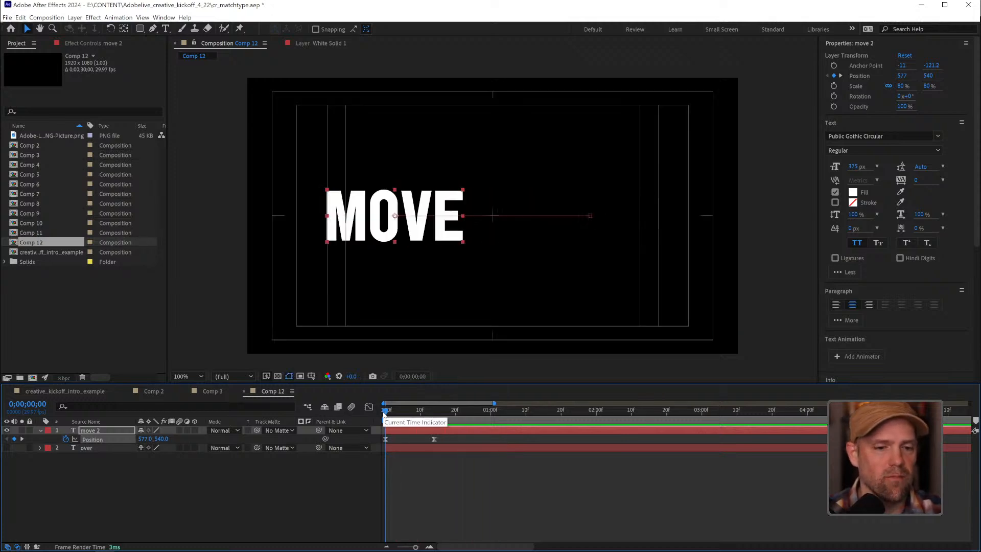
Convert the "move" layer's second position keyframe at frame 14 back to linear interpolation
left_click(437, 410)
left_click_drag(437, 411, 435, 411)
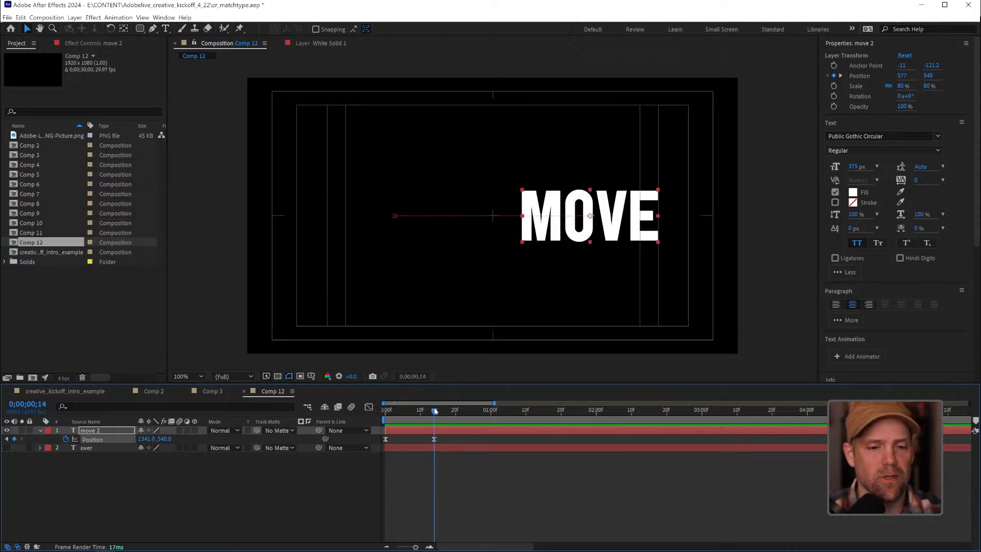
left_click(434, 439)
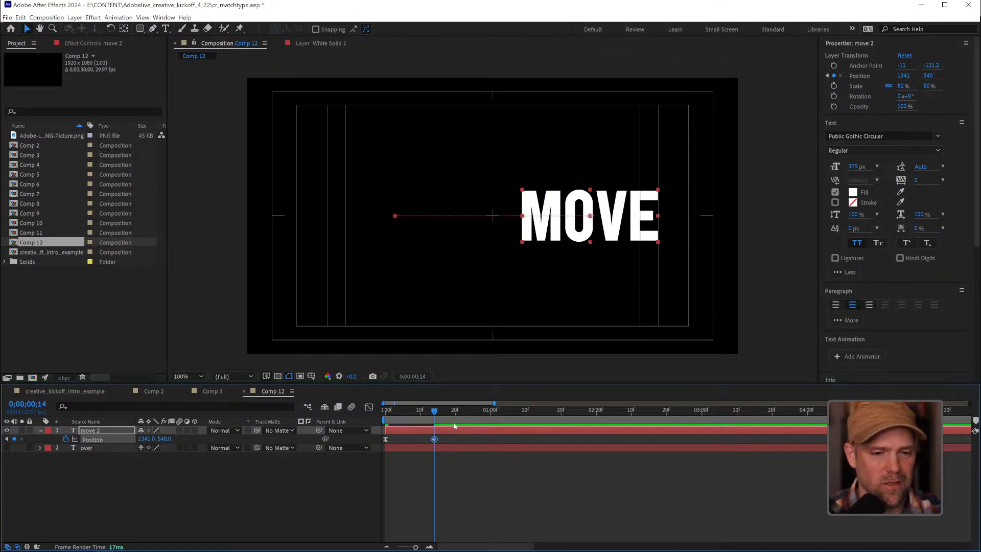
Trim the "over" layer's start and the "move" layer's end to frame 14, and make "over" visible again
left_click(441, 447)
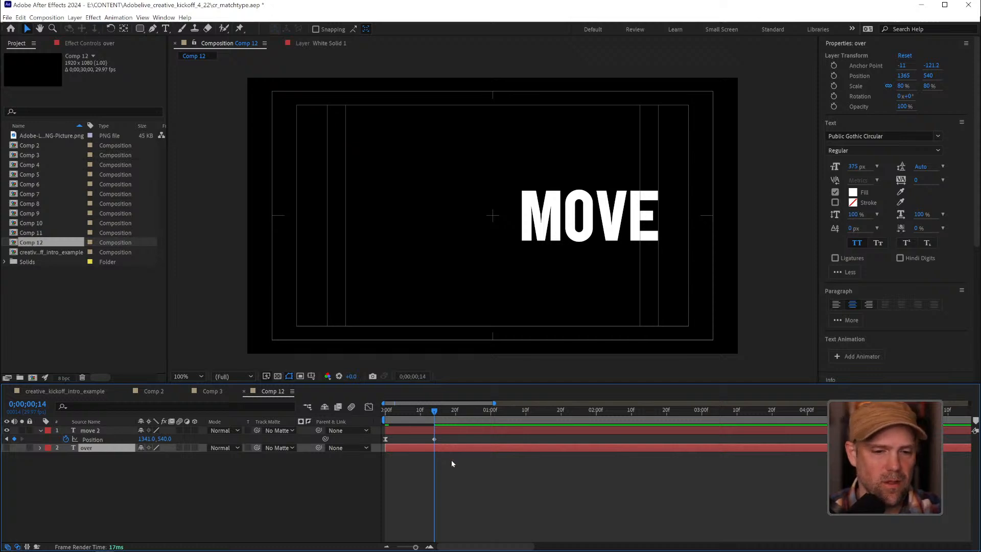
key("alt+bracketleft")
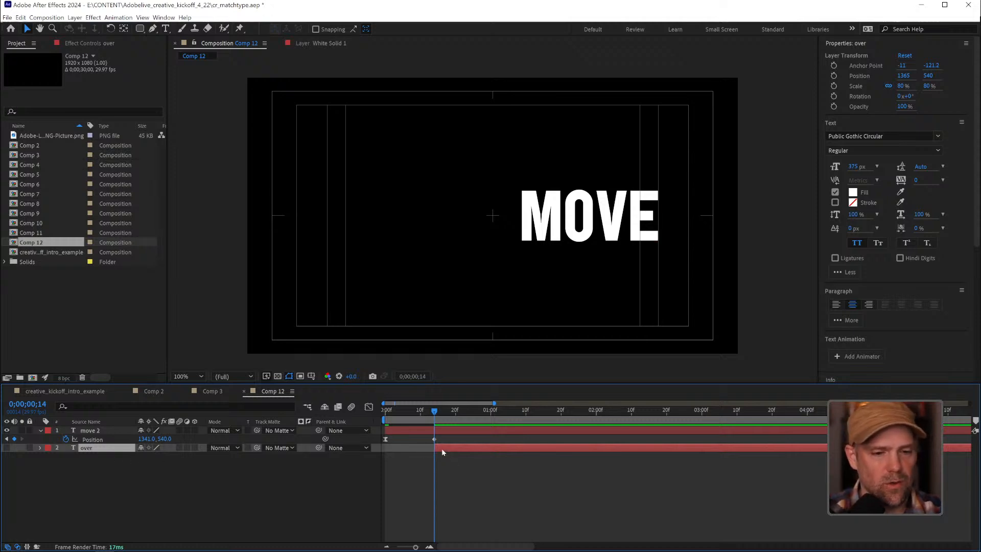
left_click(441, 430)
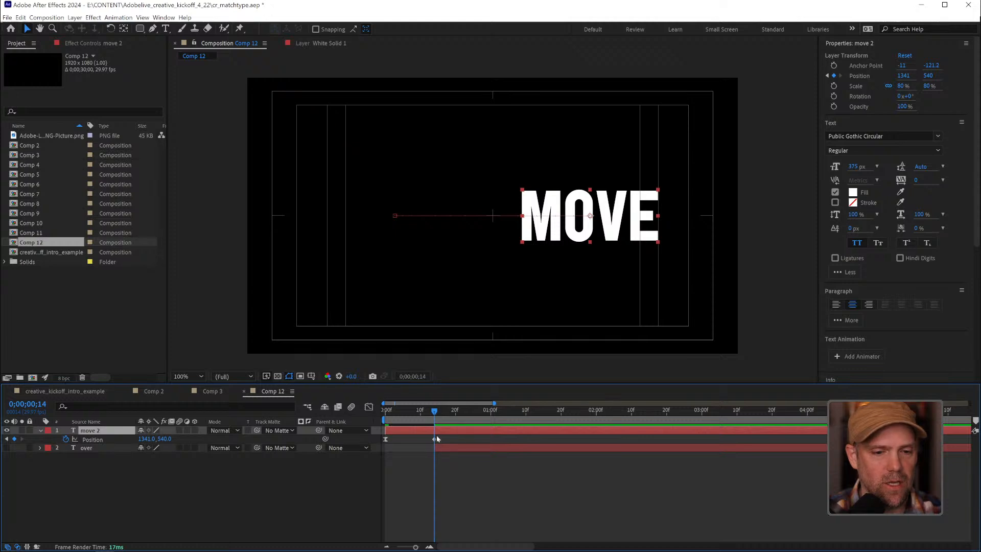
key("alt+bracketright")
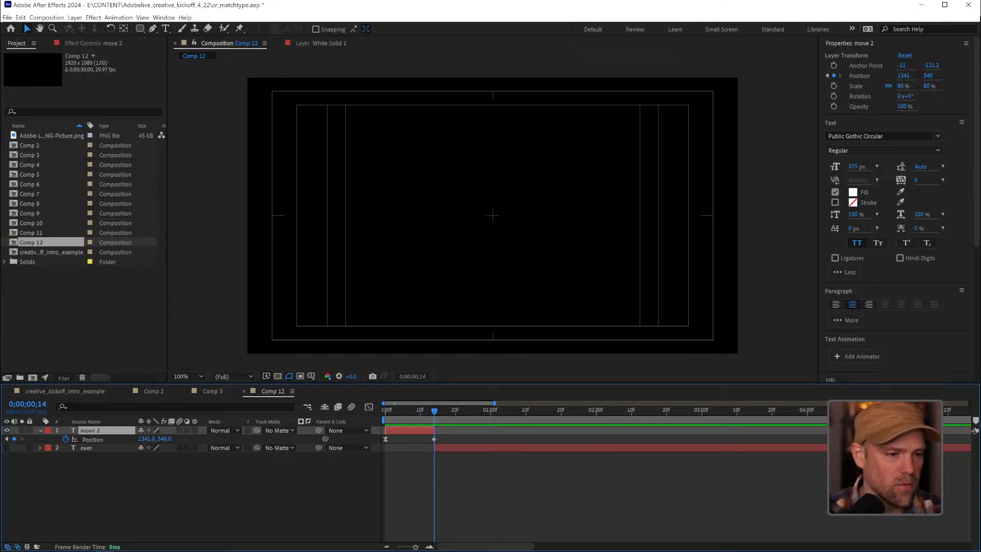
left_click(7, 447)
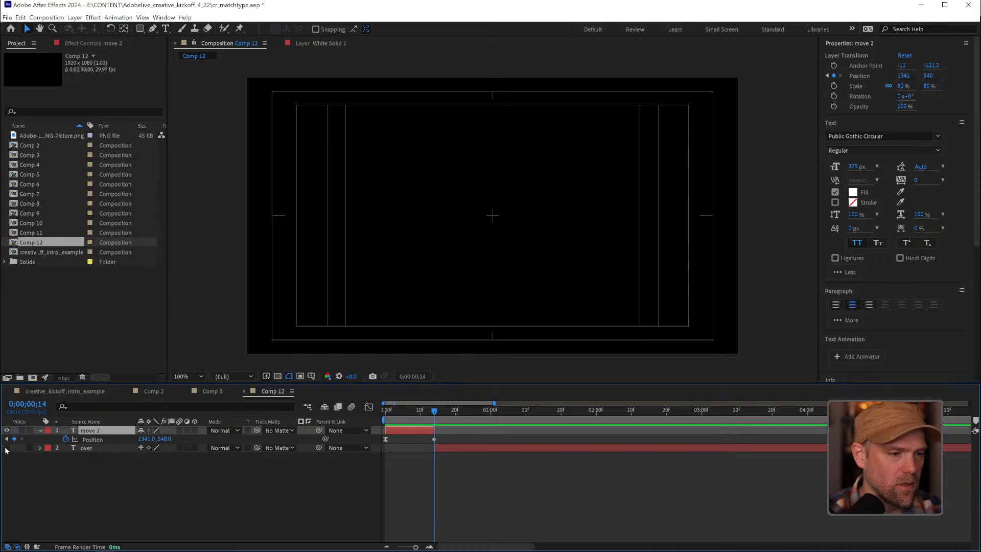
Preview the cut from the moving "move" text to "over" several times
left_click(509, 480)
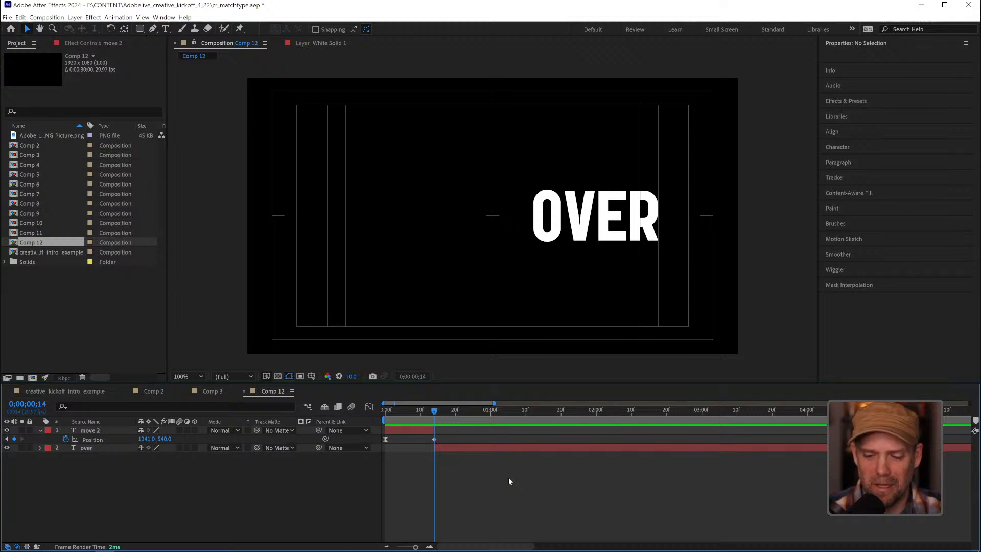
key("space")
key("space")
key("space")
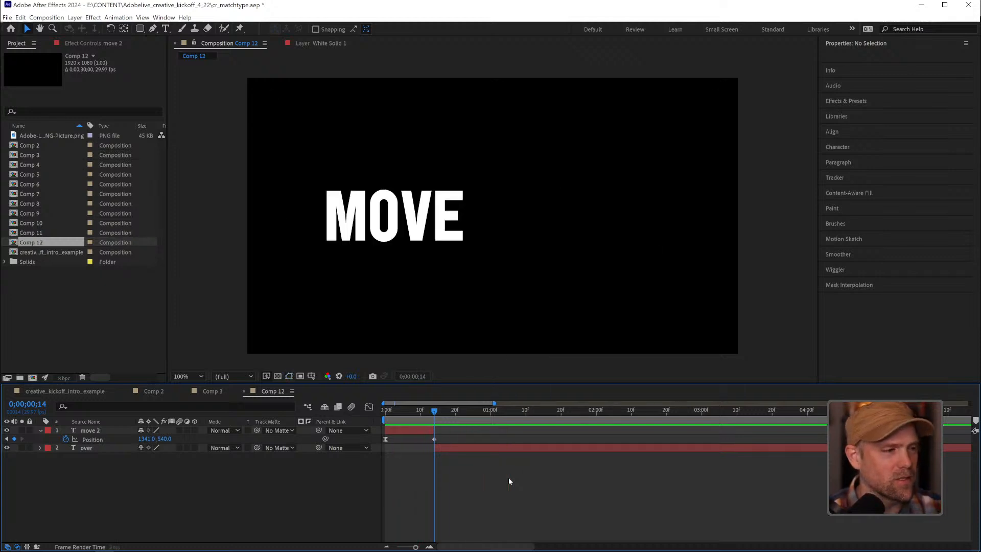
key("space")
key("space")
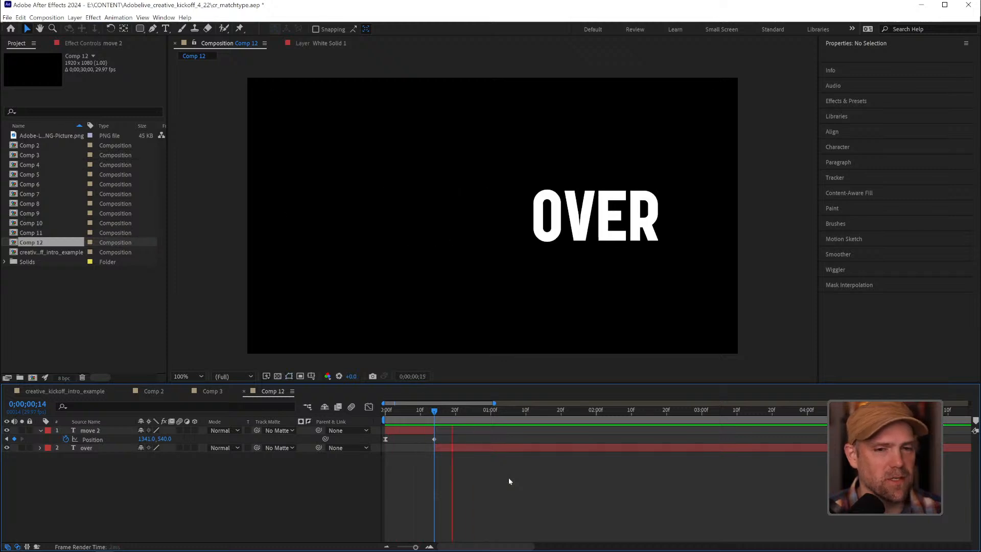
key("space")
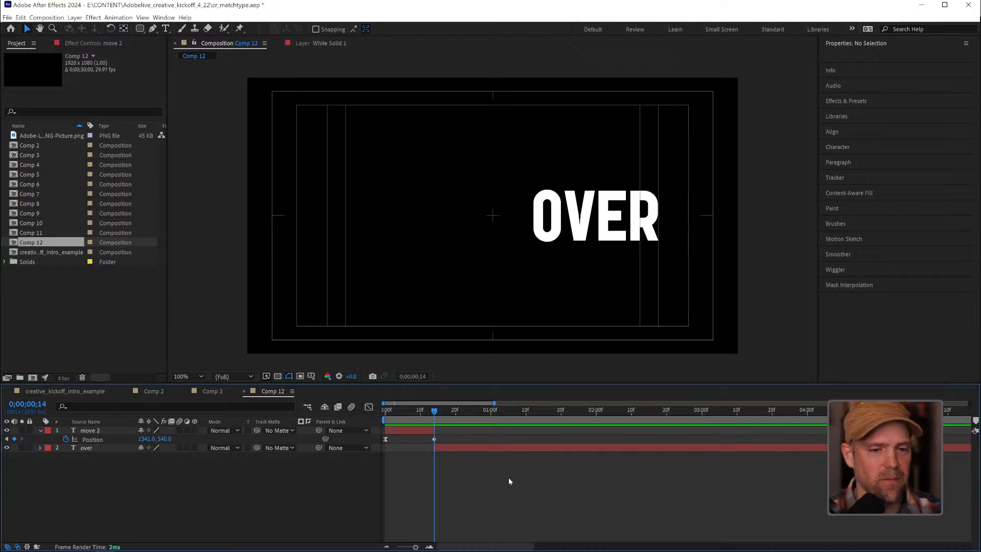
key("space")
key("space")
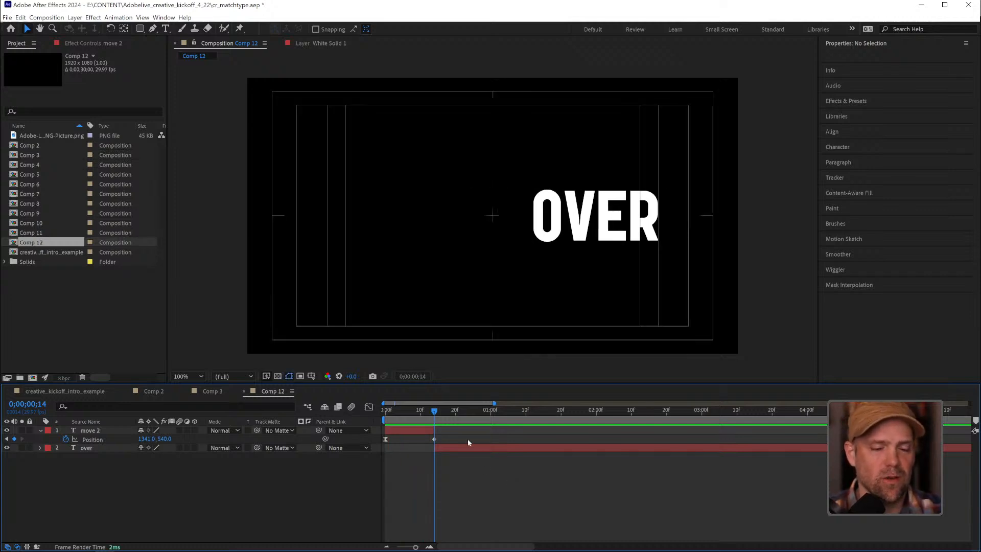
Trim the end of the "move" layer to frame 11 and extend the start of "over" back to frame 0
left_click_drag(439, 411, 417, 410)
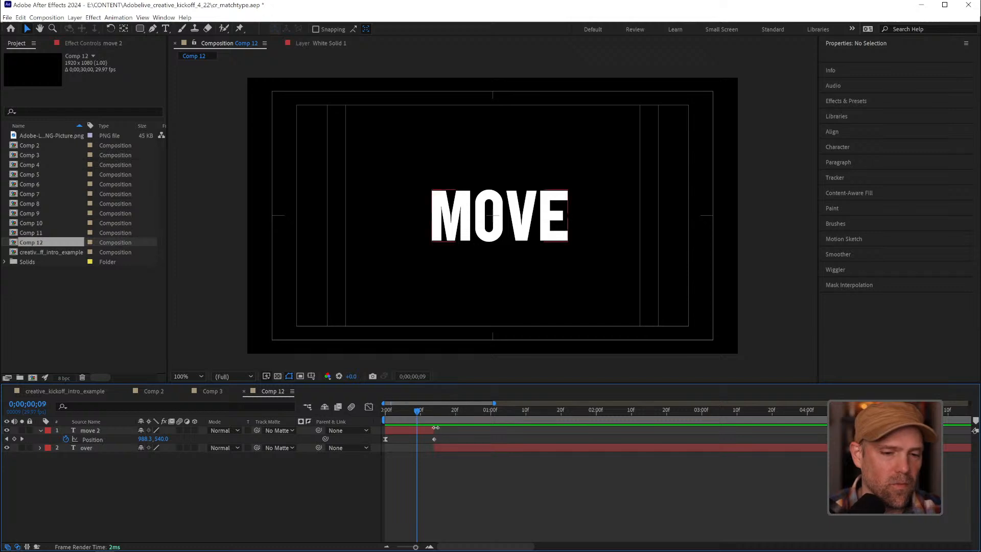
left_click_drag(434, 432, 424, 411)
left_click_drag(433, 447, 385, 448)
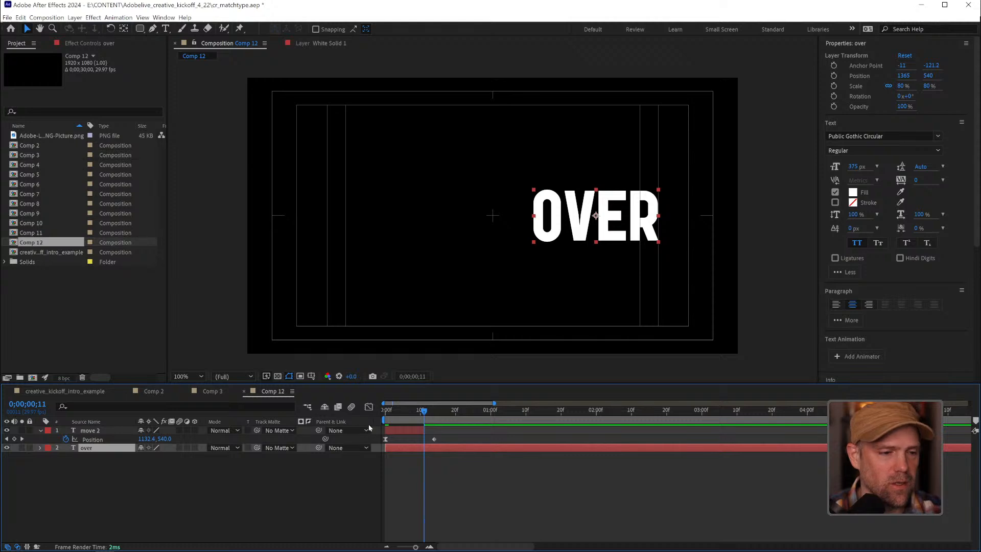
Keyframe the "over" layer's position at frame 14 and, moved to 555, 540, at frame 0, and apply Easy Ease to the first keyframe
left_click_drag(428, 413, 435, 414)
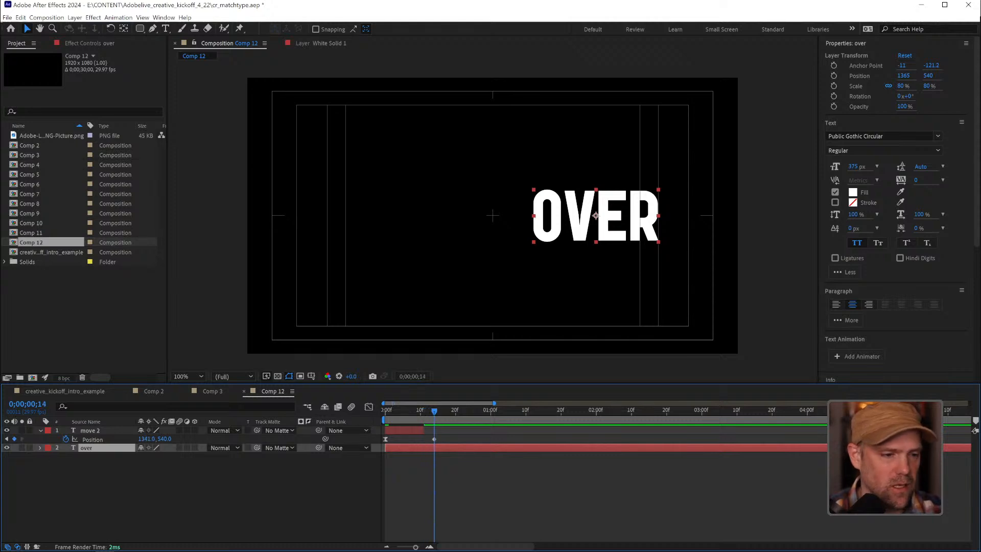
key("p")
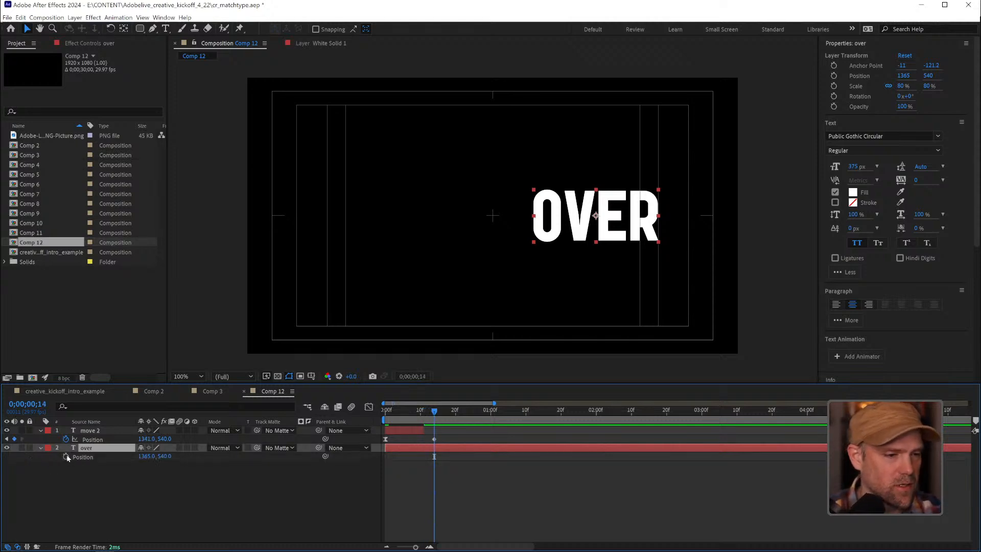
left_click(65, 456)
key("Home")
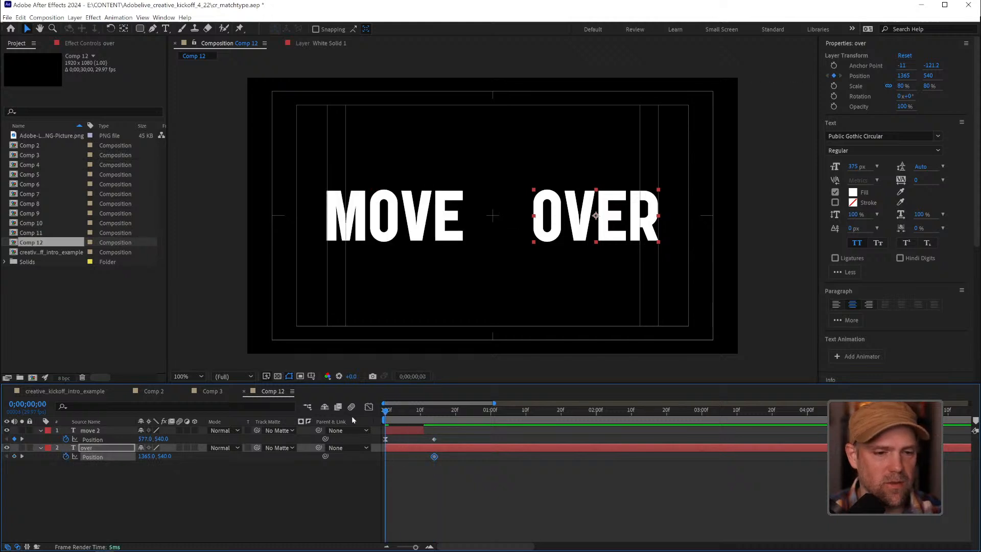
left_click(14, 456)
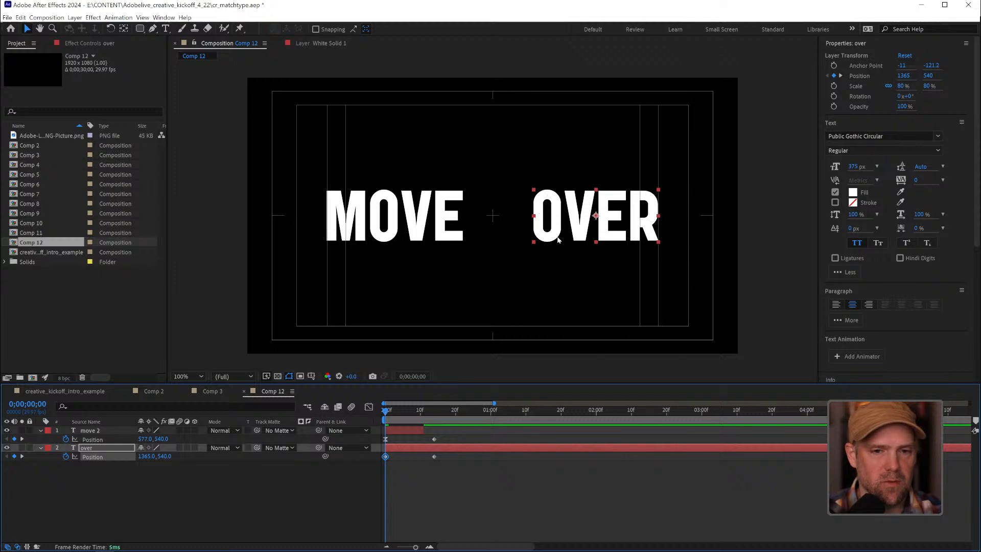
left_click_drag(558, 240, 348, 241)
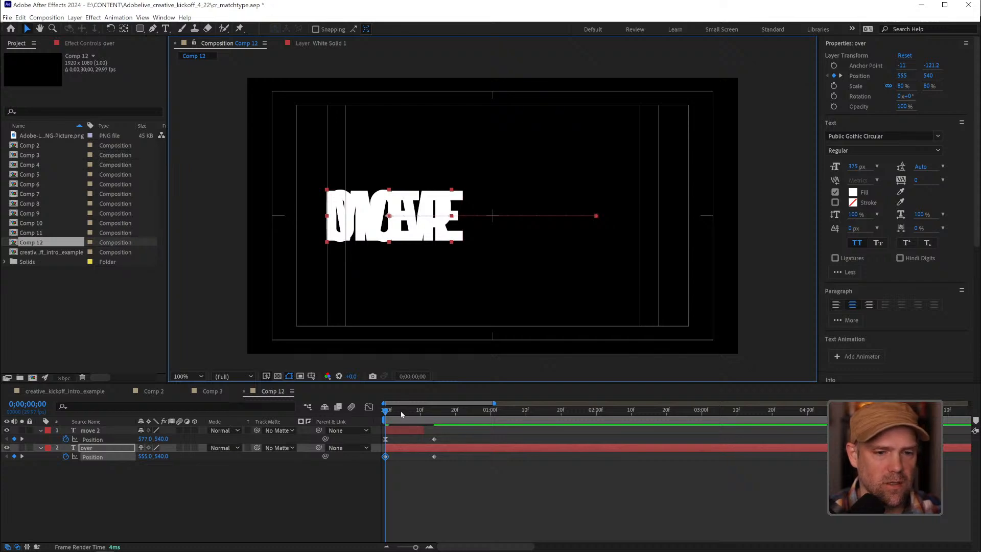
left_click_drag(400, 411, 435, 410)
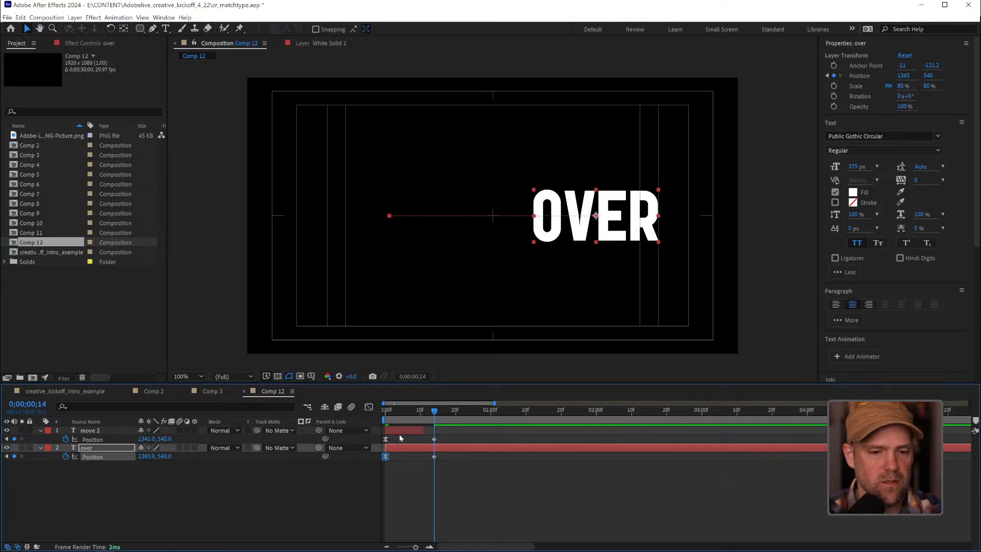
Trim the start of the "over" layer to frame 11 and preview the mid-motion cut
left_click_drag(396, 412, 424, 412)
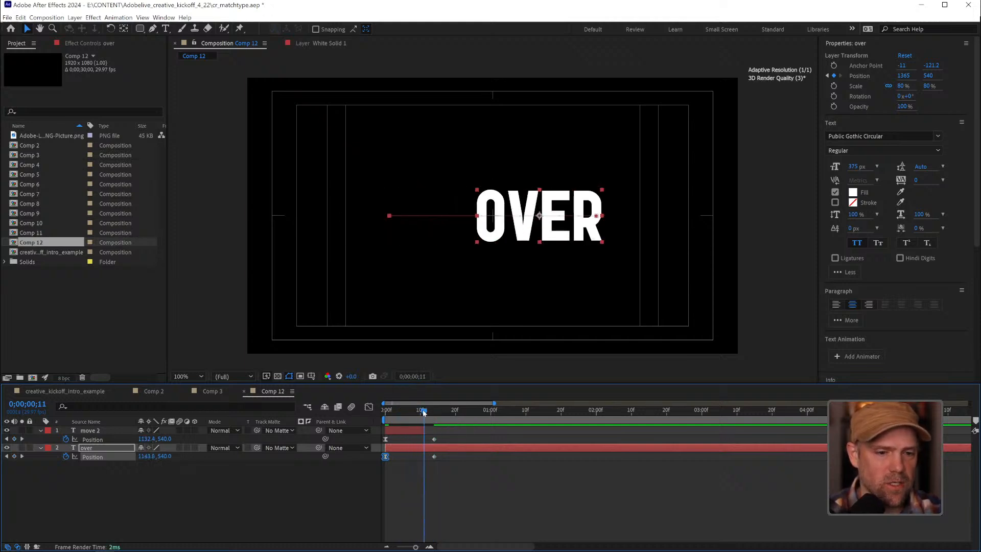
left_click_drag(387, 447, 374, 415)
key("space")
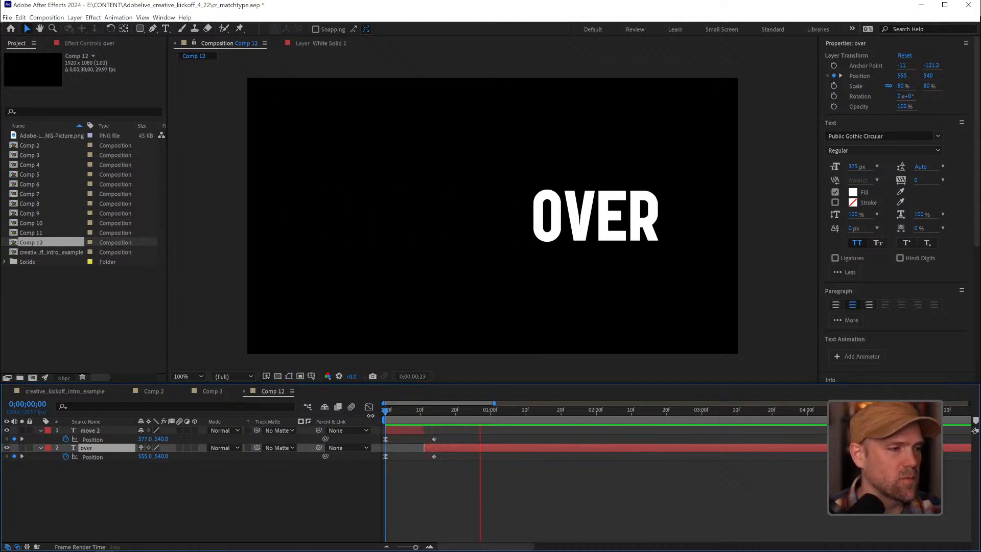
key("space")
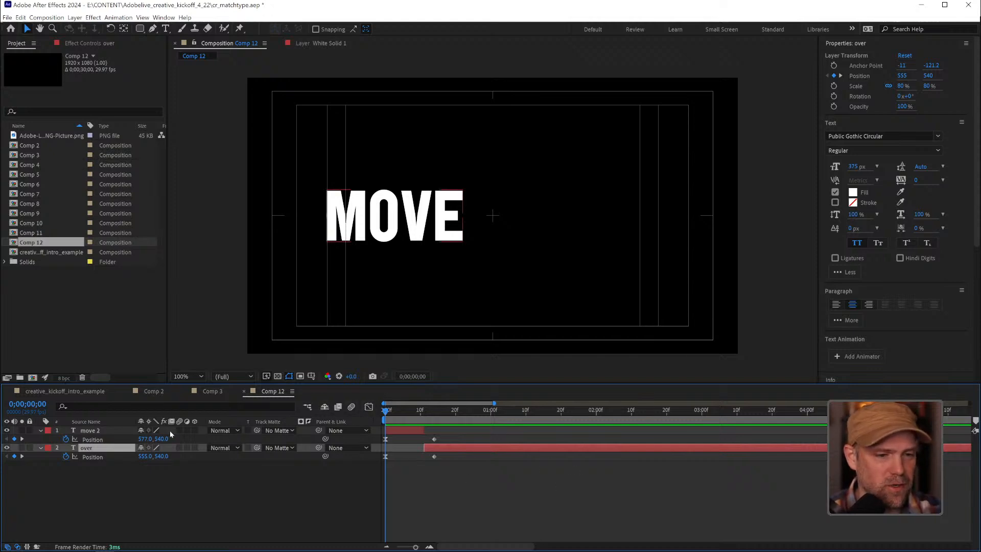
Enable motion blur for the composition and for both text layers, and preview the blurred animation
left_click(351, 406)
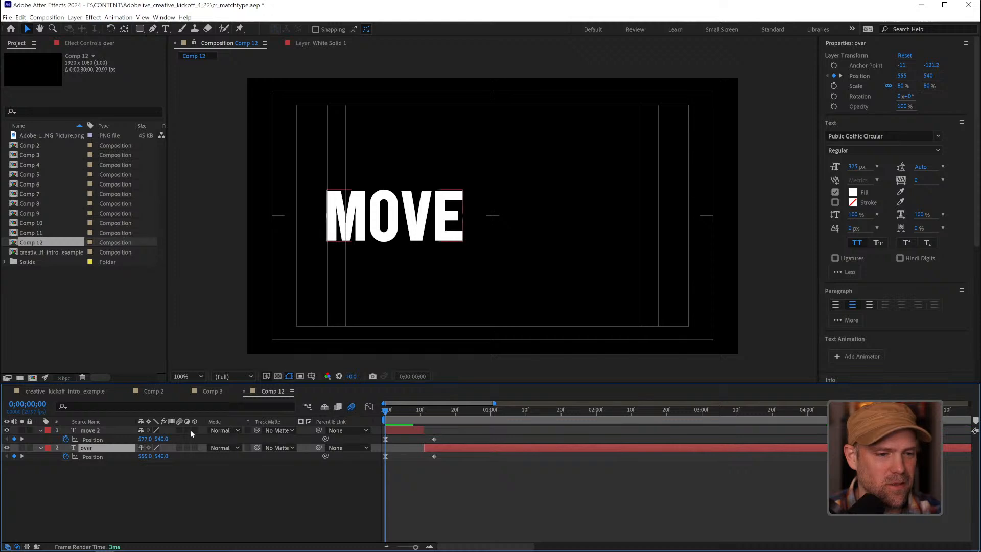
left_click_drag(179, 430, 179, 448)
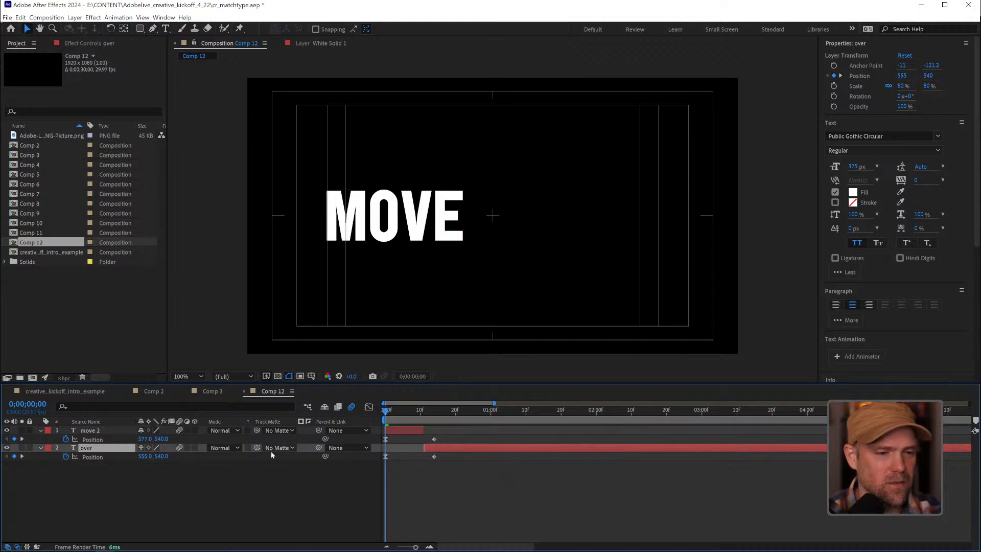
key("space")
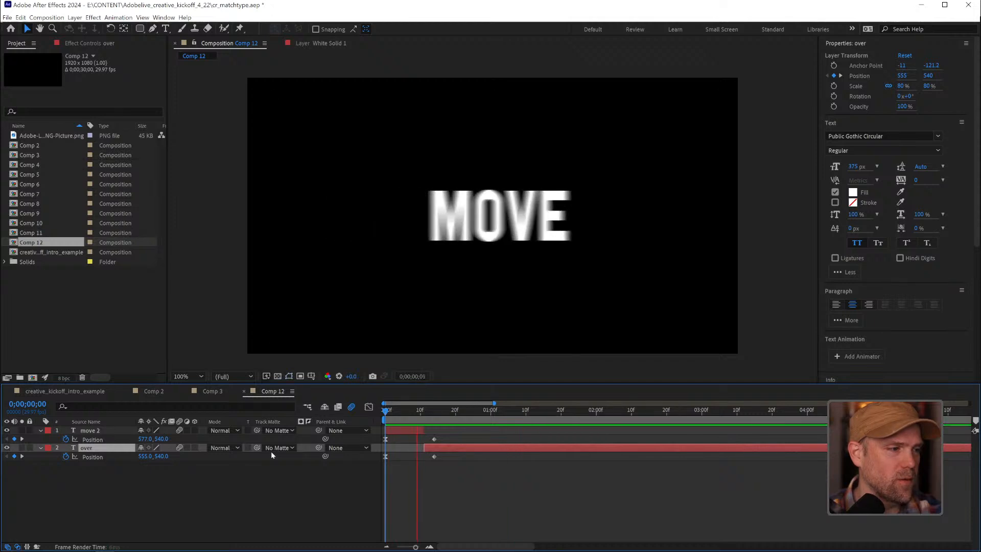
key("space")
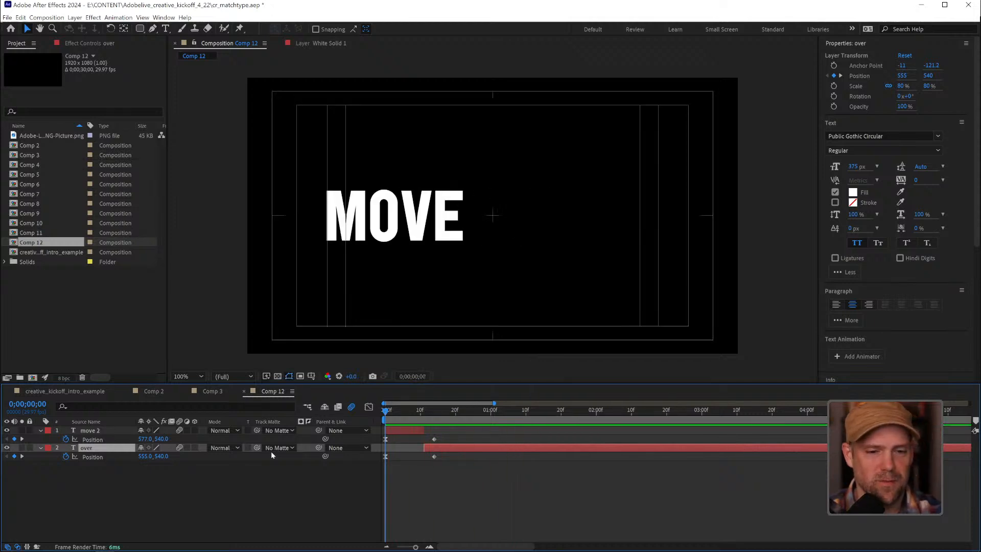
Move both layers' second position keyframes to frame 10 and shift the "move" to "over" cut to about frame 8
left_click(476, 409)
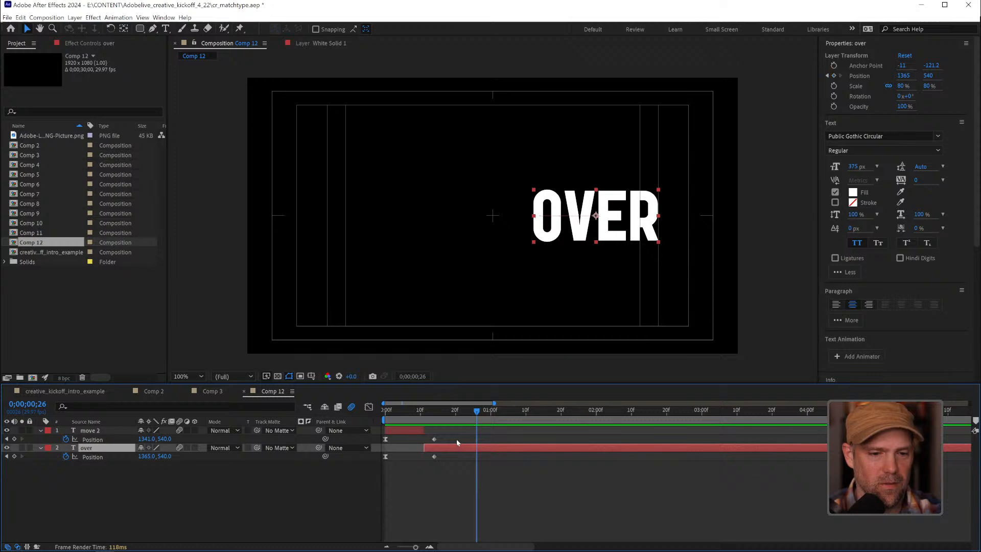
left_click_drag(455, 434, 412, 432)
Set the label colour of the "over" layer to Orange and of the "move" layer to Blue
left_click(49, 448)
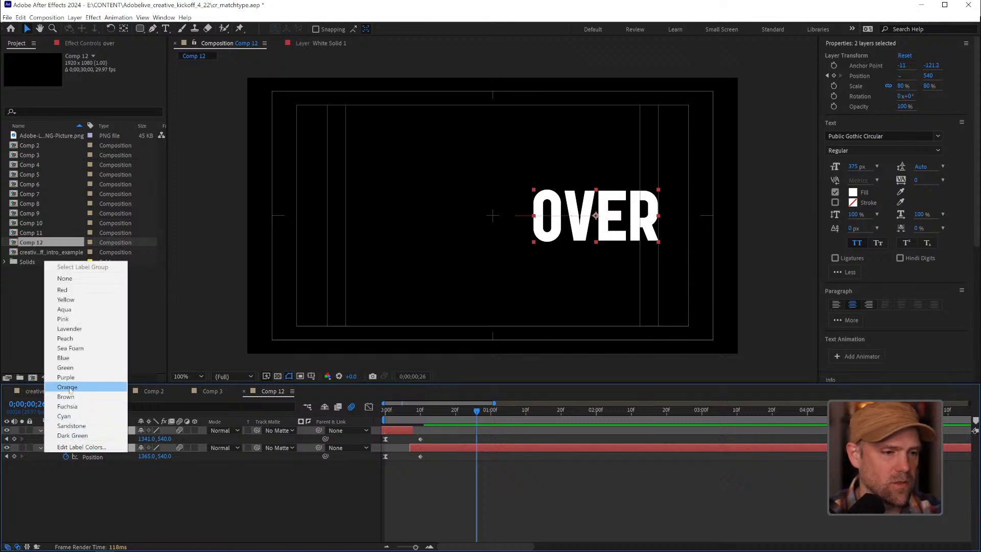
left_click(67, 387)
left_click(54, 478)
left_click(49, 430)
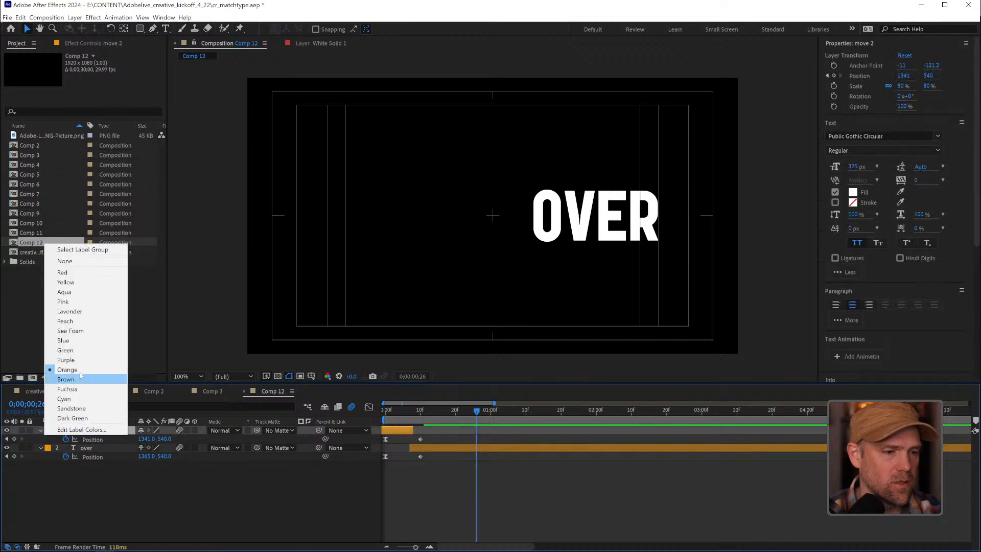
left_click(81, 341)
Trim the start of the "over" layer to frame 8 and preview the faster match cut
left_click(414, 414)
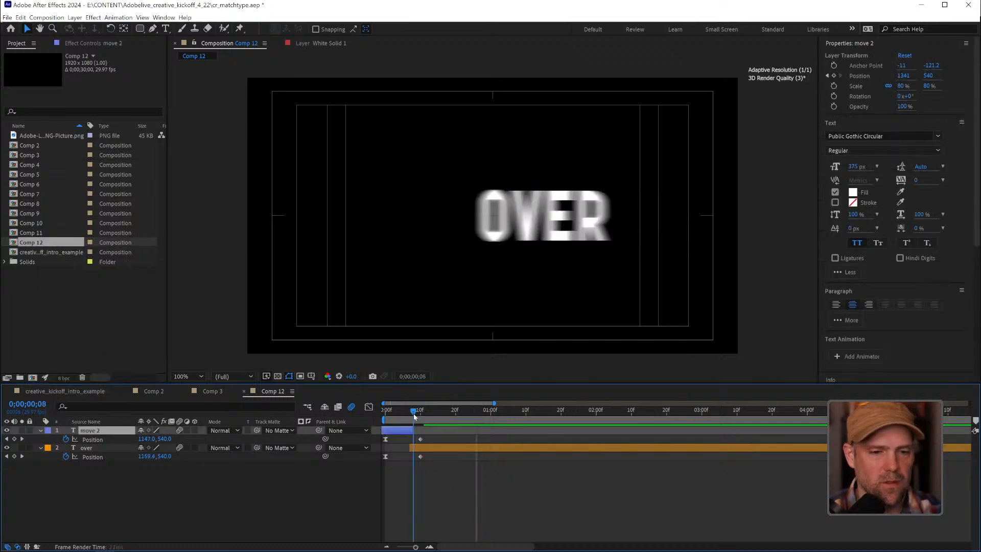
left_click(412, 447)
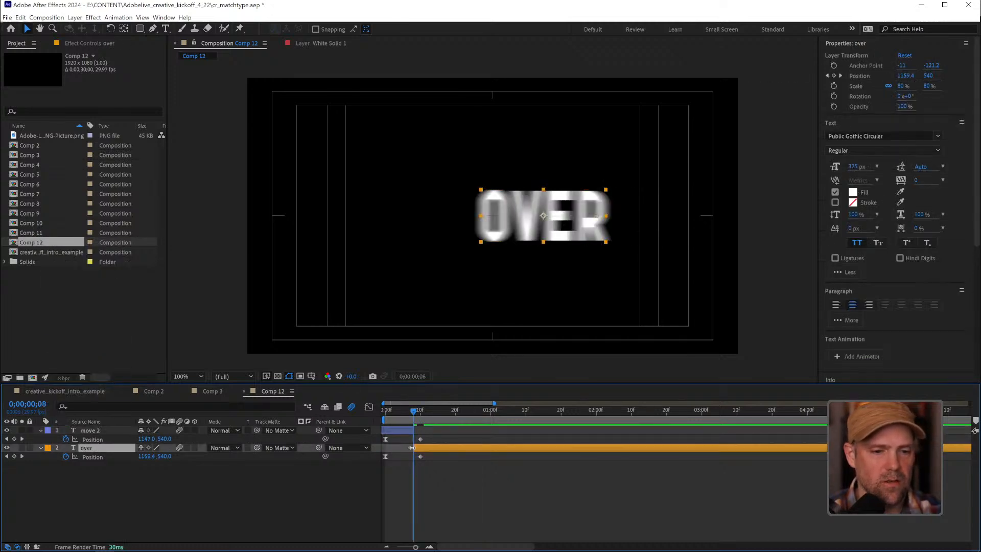
left_click_drag(413, 412, 393, 412)
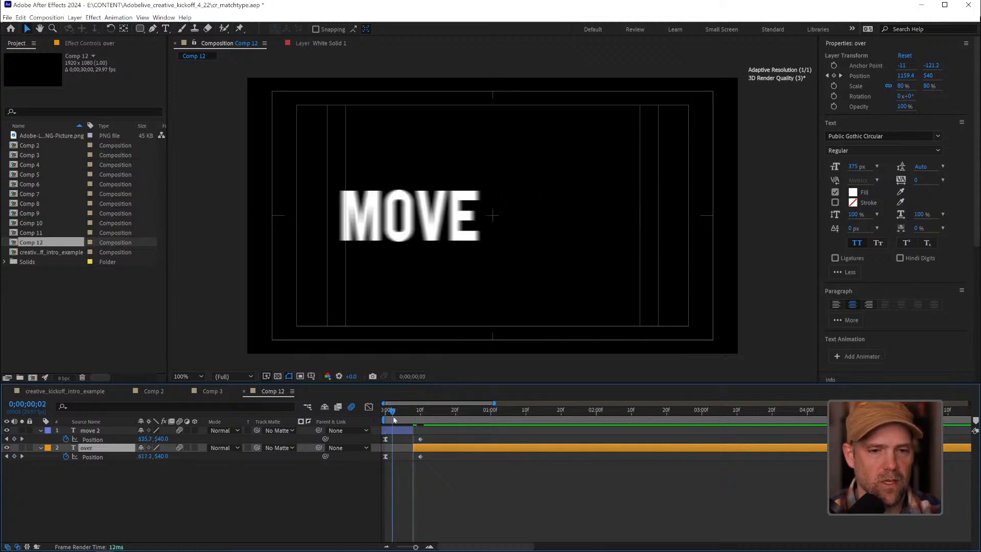
key("space")
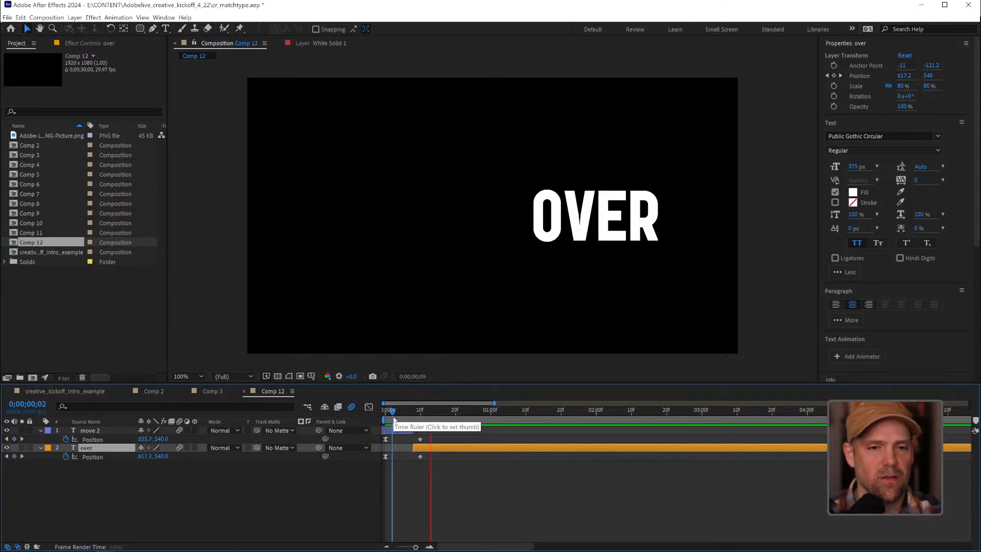
key("space")
key("space")
key("space")
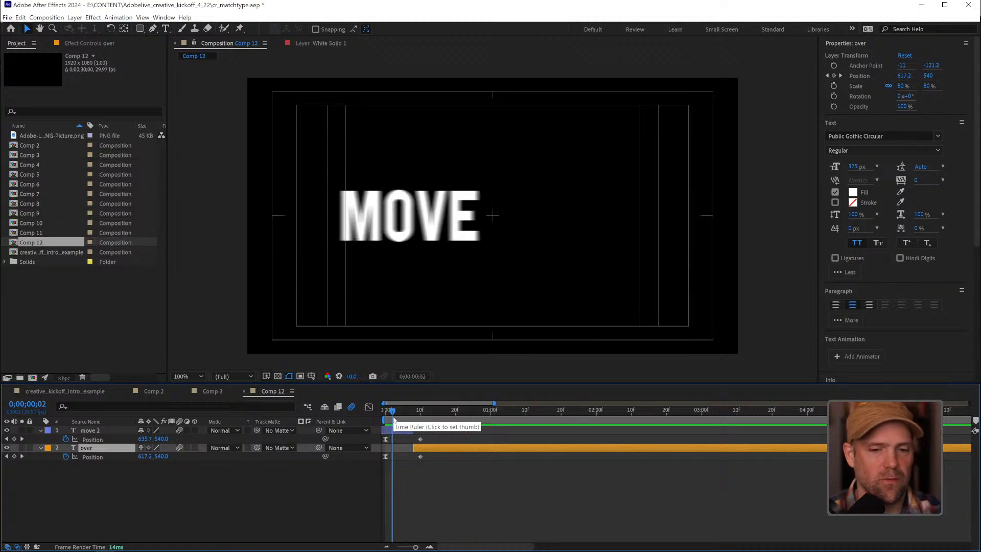
End the work area at frame 25 and preview the match cut in a short loop
left_click(473, 411)
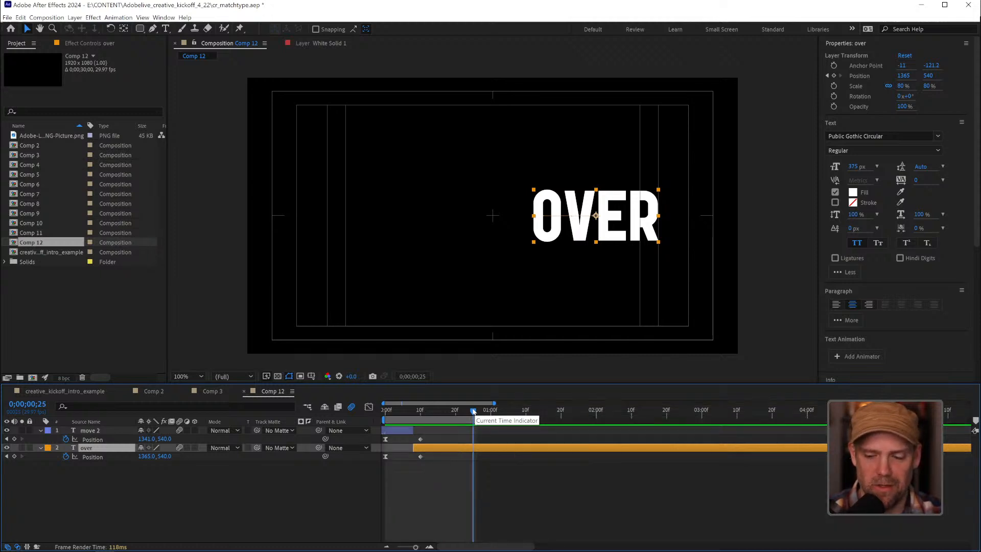
key("space")
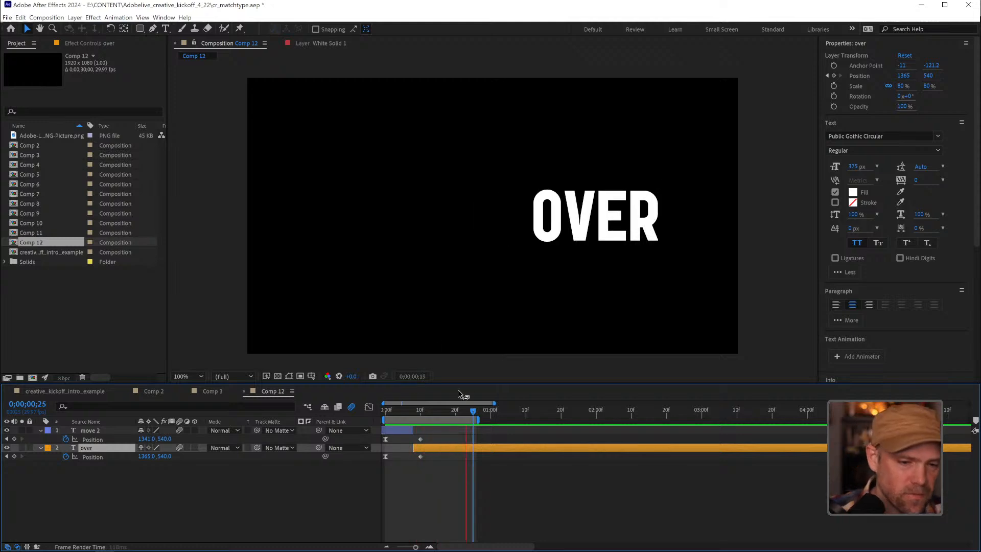
key("space")
left_click_drag(414, 411, 427, 412)
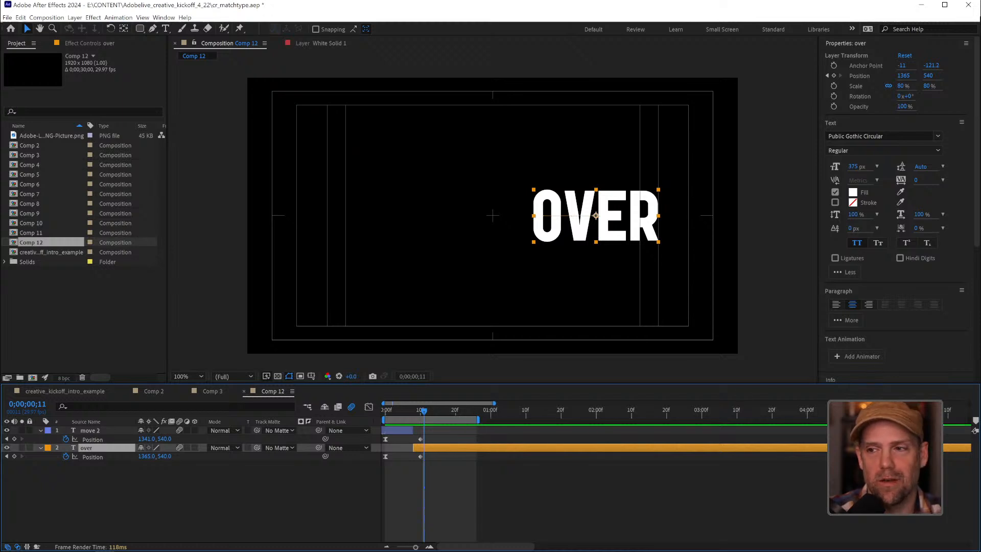
Switch to VLC media player and play Adobe_Live_Intro)Low_Volume.mp4 as a reference for match cuts
key("alt+Tab")
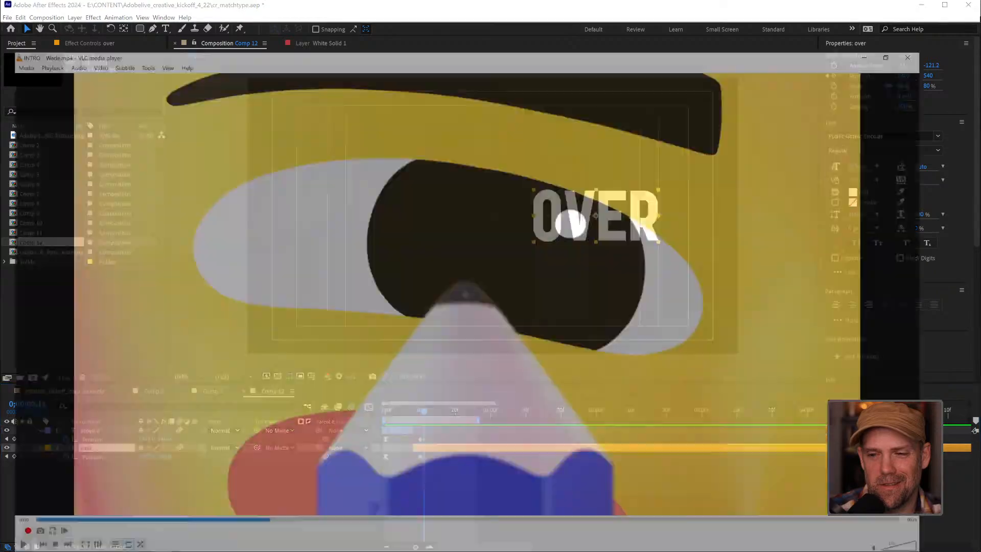
left_click(969, 8)
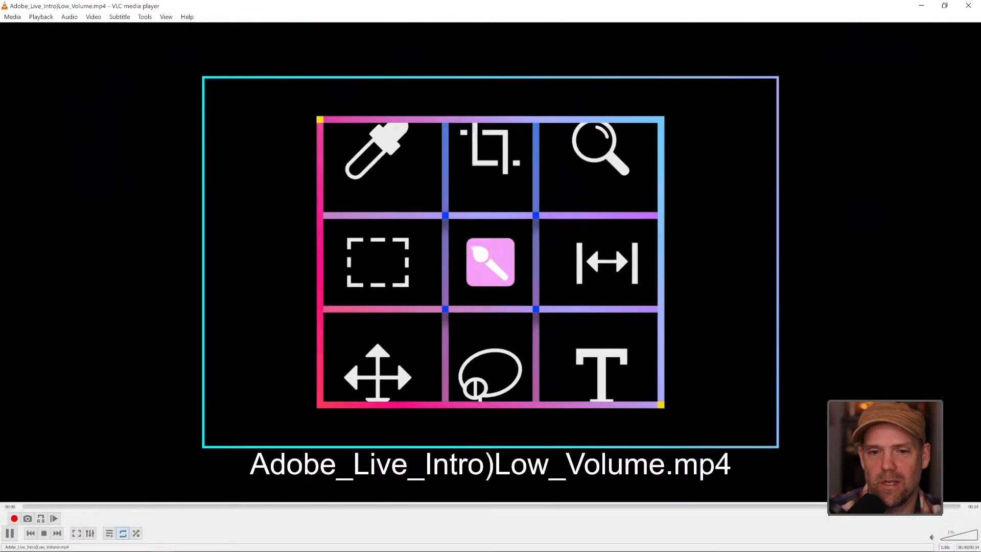
key("space")
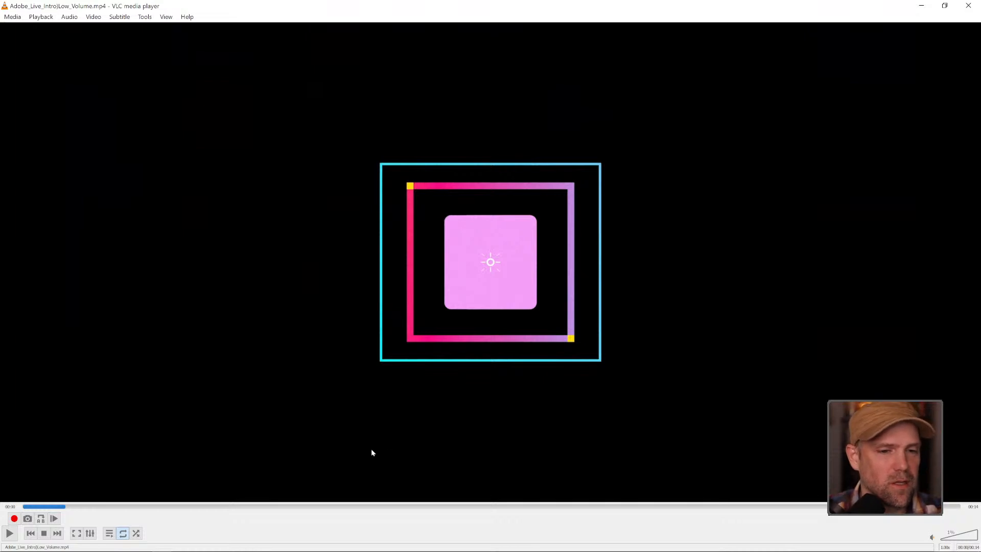
key("space")
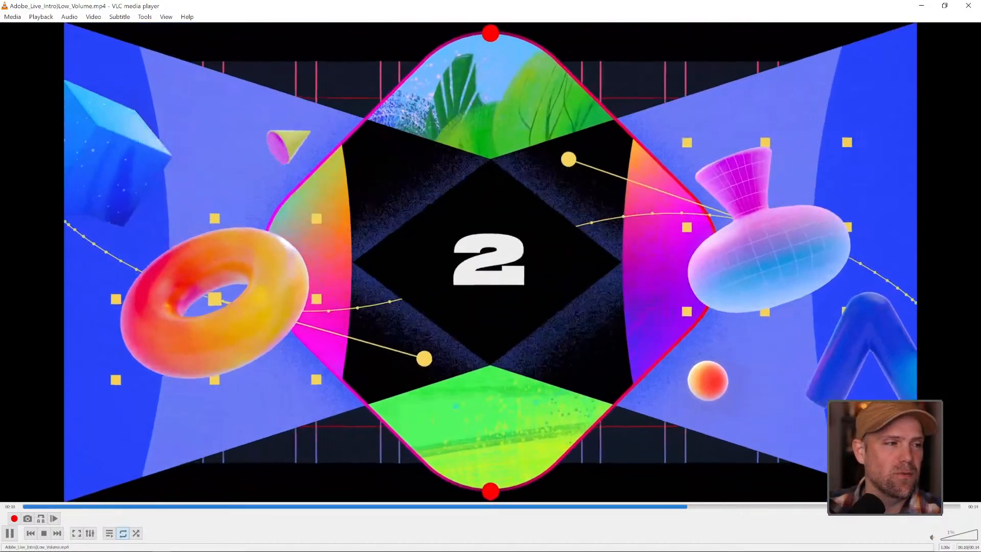
key("space")
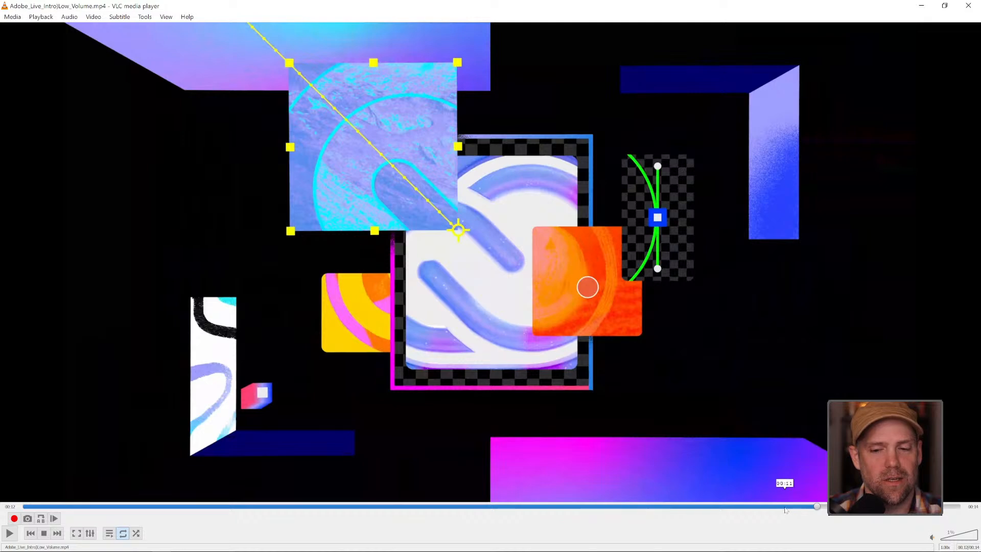
Scrub back and forth through the intro video to examine its shape and motion transitions, and return to After Effects
left_click(743, 505)
left_click_drag(743, 506, 571, 506)
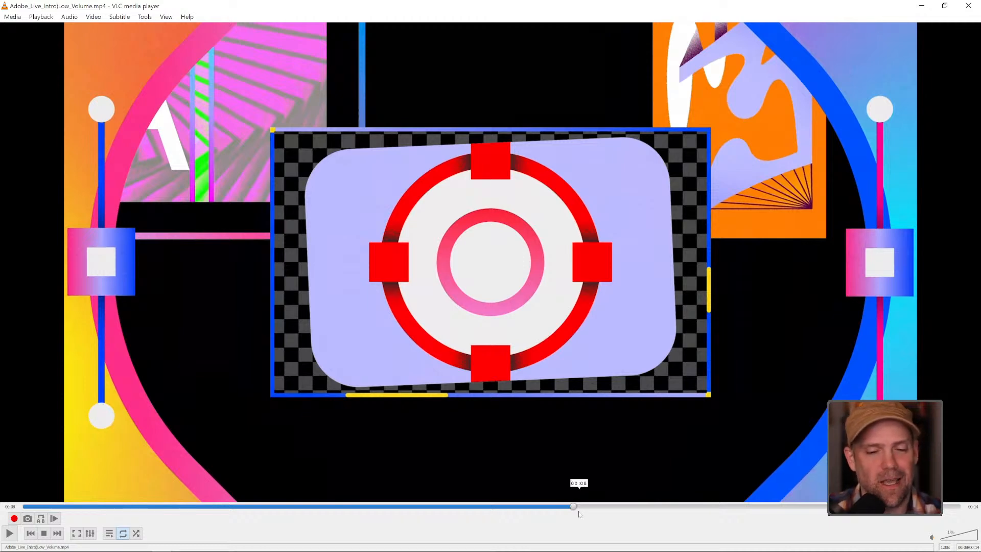
left_click(550, 506)
left_click_drag(550, 507, 320, 500)
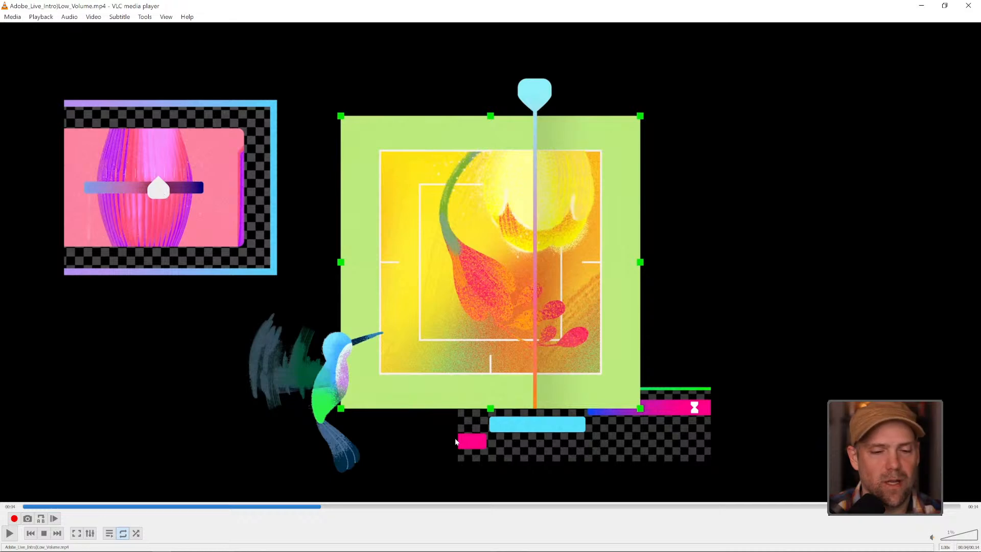
left_click_drag(322, 506, 490, 494)
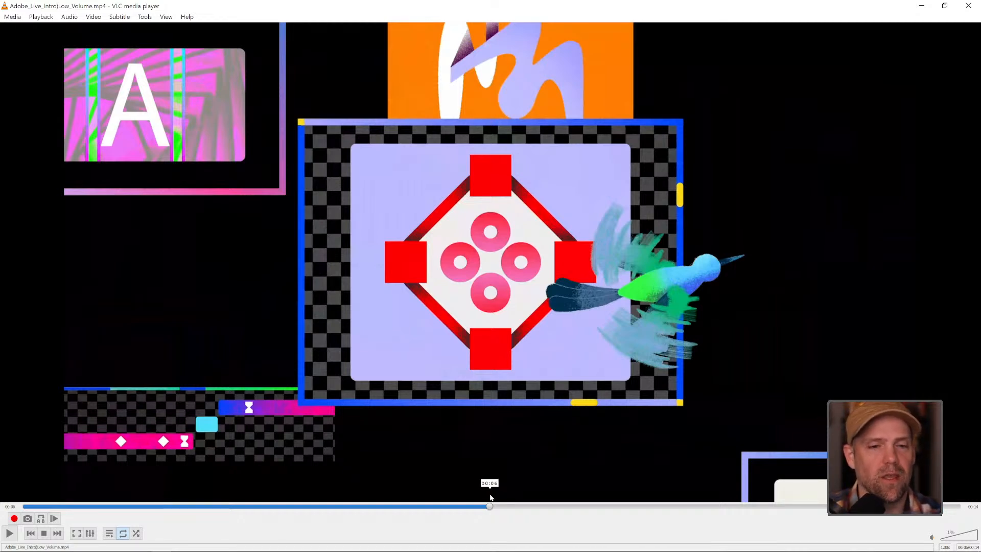
left_click_drag(491, 497, 615, 497)
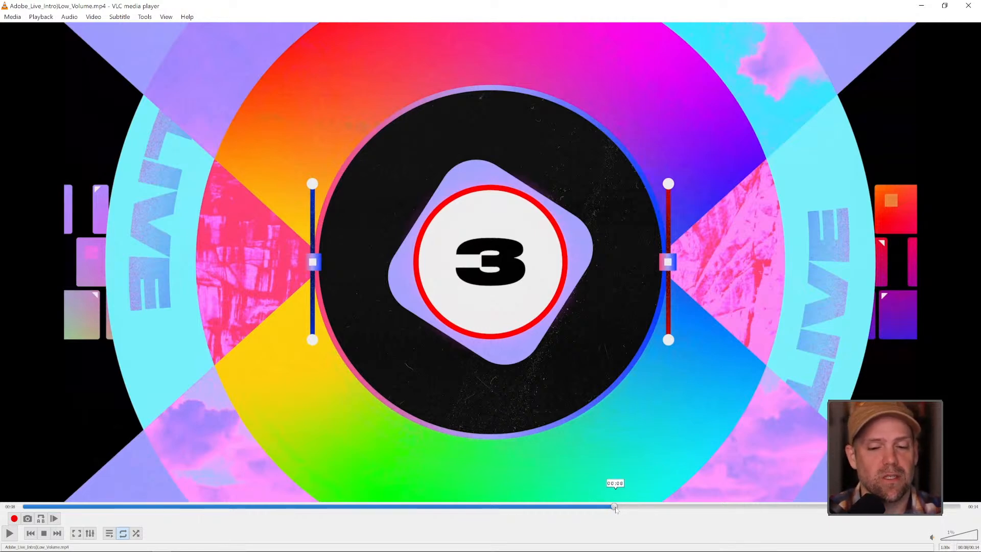
left_click_drag(618, 507, 828, 506)
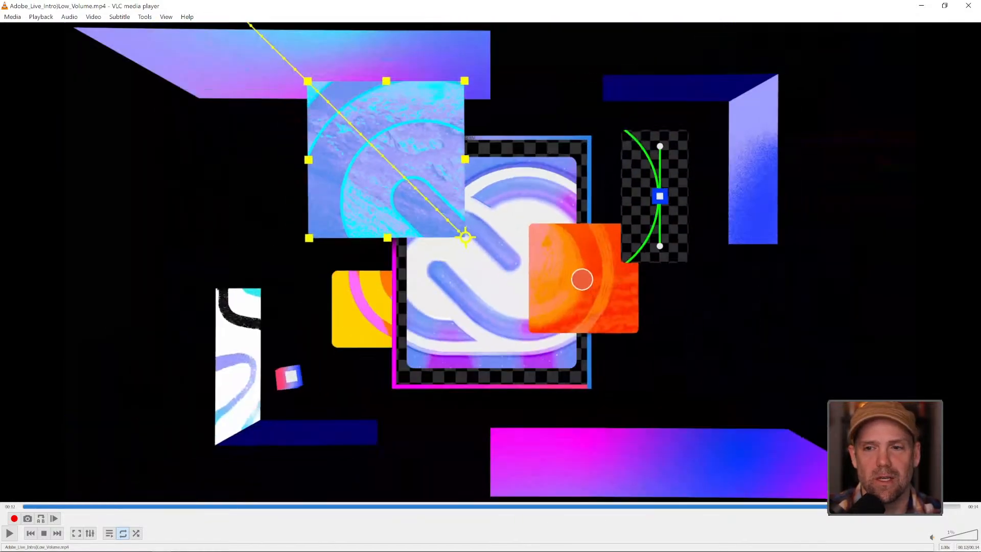
left_click(926, 6)
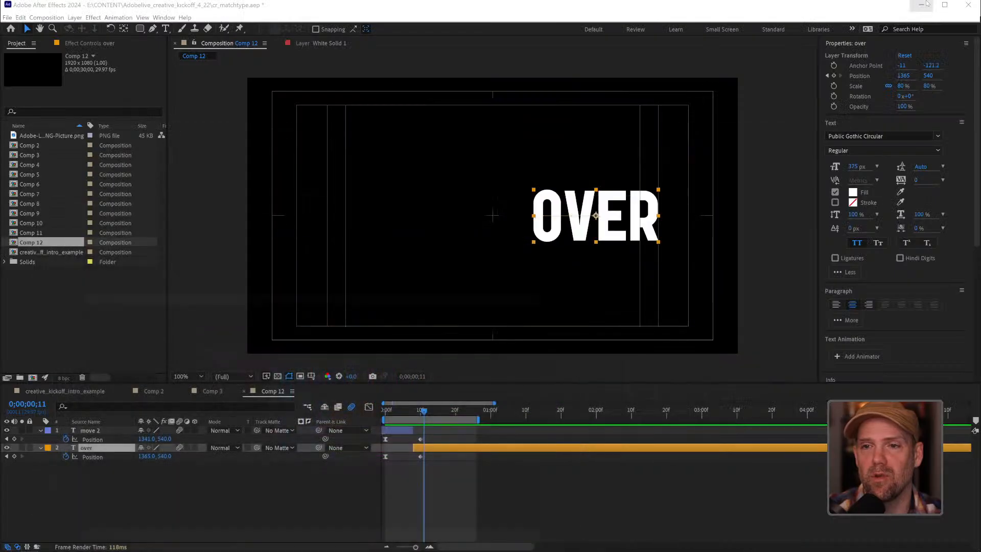
Create another 1920 x 1080, 29.97 fps composition that is 30 seconds long
left_click(654, 468)
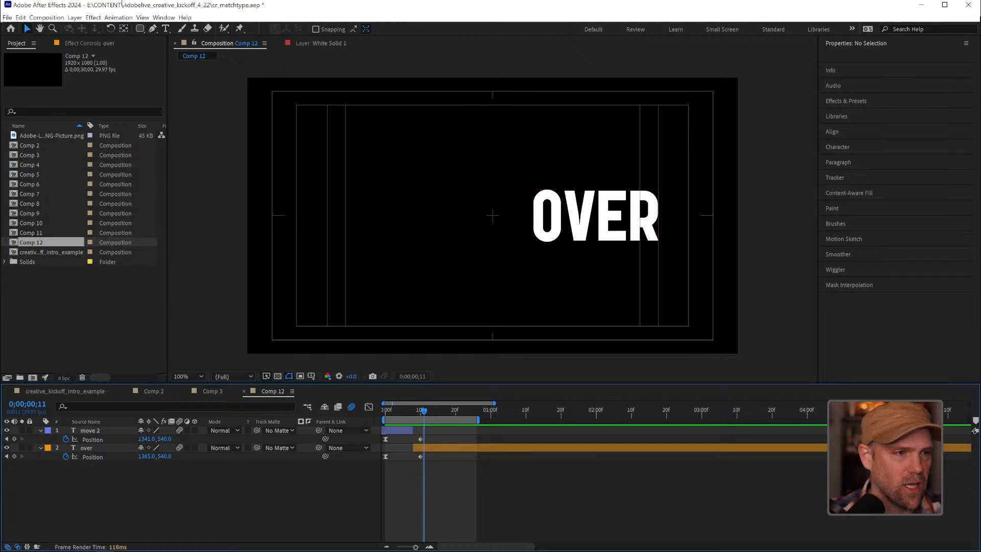
left_click(33, 377)
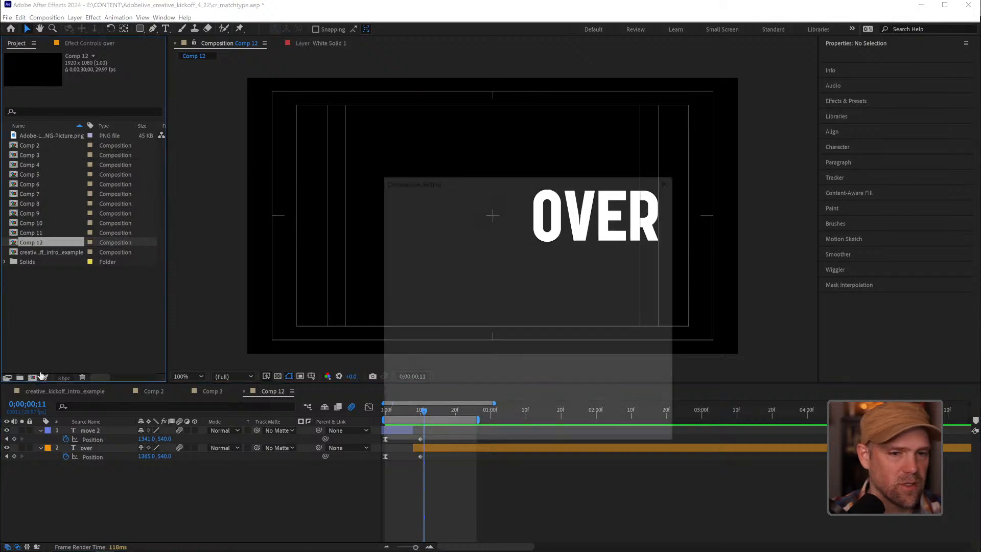
left_click(597, 432)
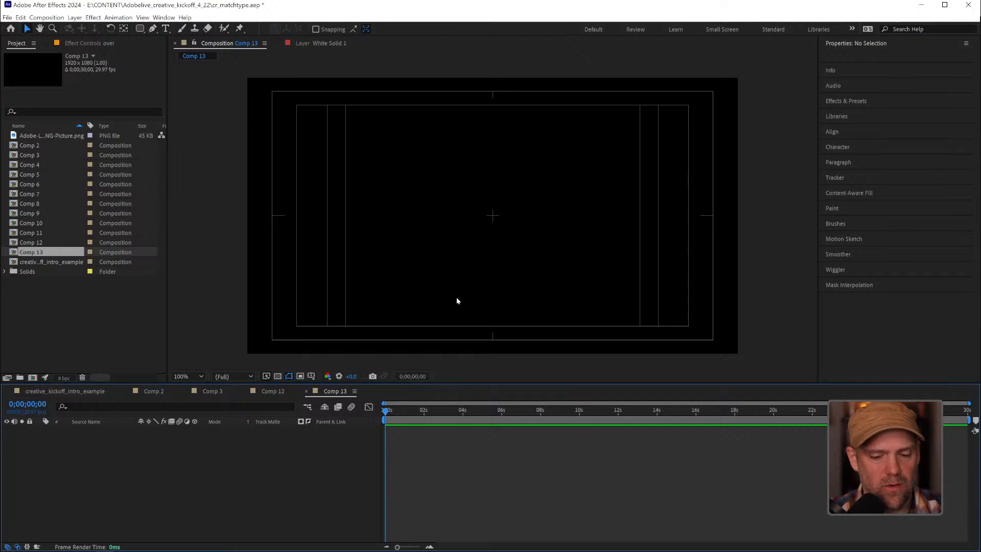
Add a text layer reading "match" in the PF Fuel Decay font in the upper part of the frame
key("ctrl+t")
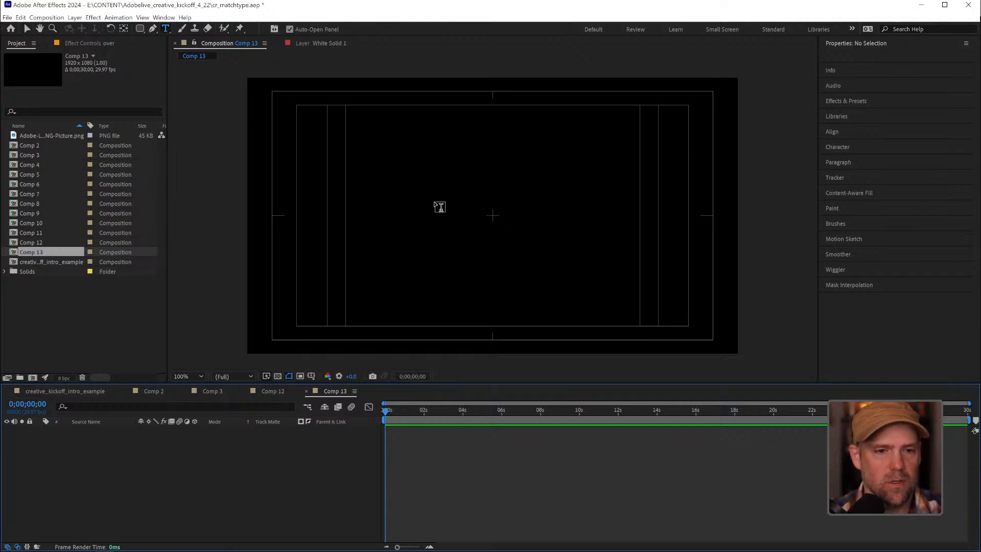
left_click(431, 201)
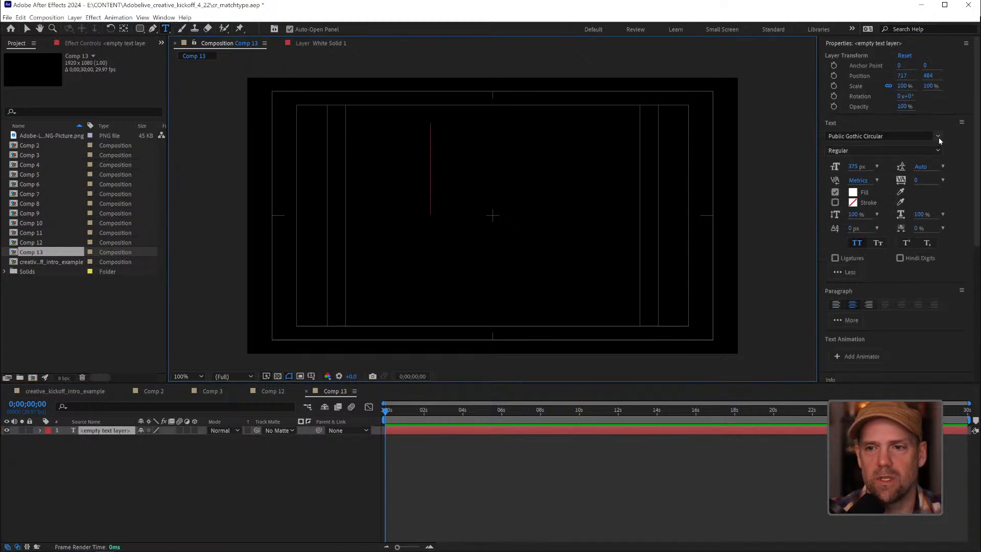
left_click(938, 137)
left_click(810, 175)
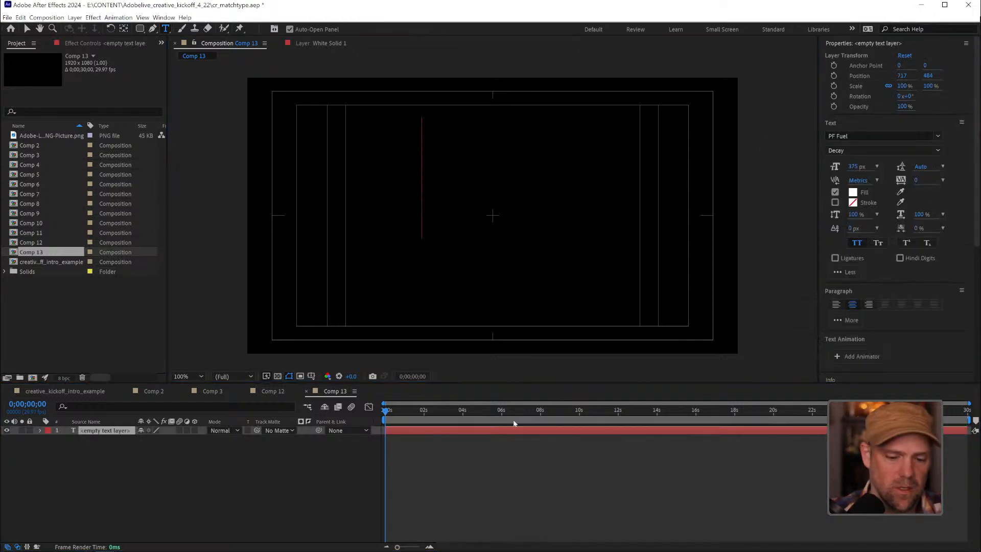
type("martch")
key("BackSpace")
key("BackSpace")
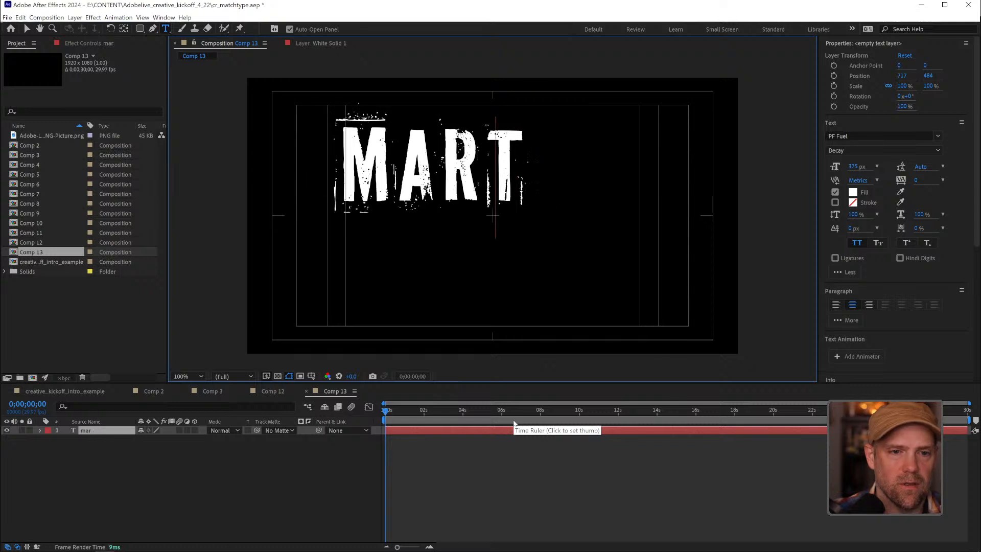
key("BackSpace")
key("BackSpace")
type("tch")
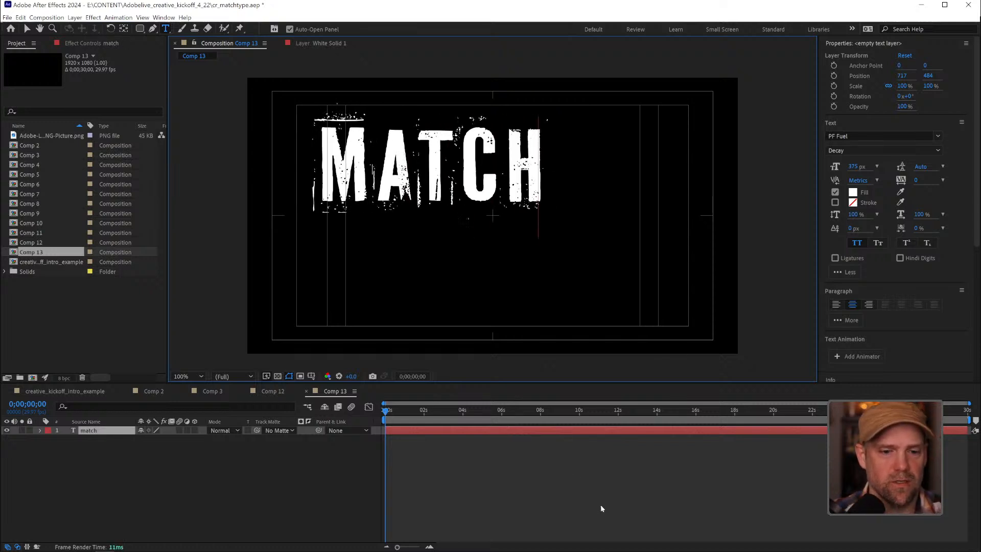
left_click(562, 491)
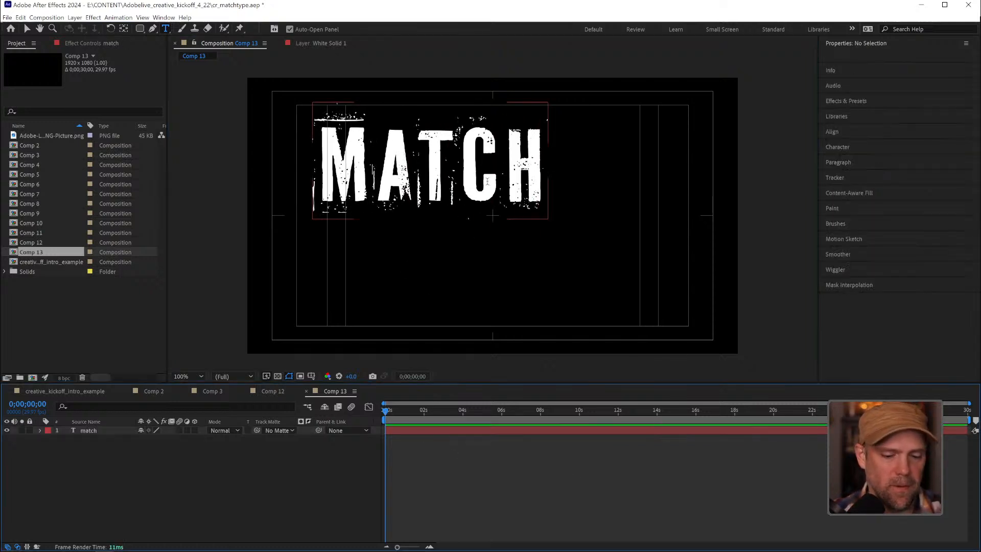
Center the "match" layer's anchor point on its text and align the layer to the composition's horizontal and vertical center
key("v")
left_click(478, 192)
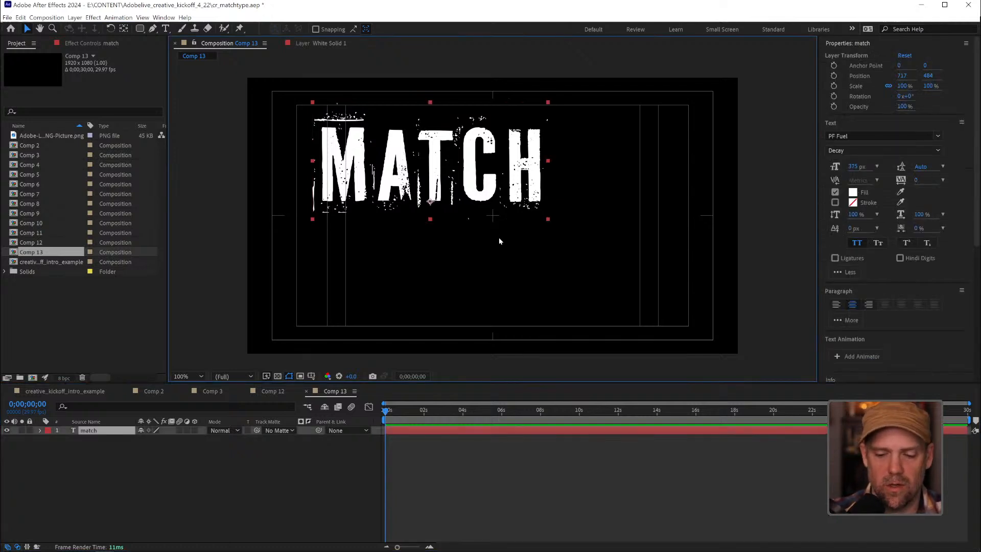
key("ctrl+alt+Home")
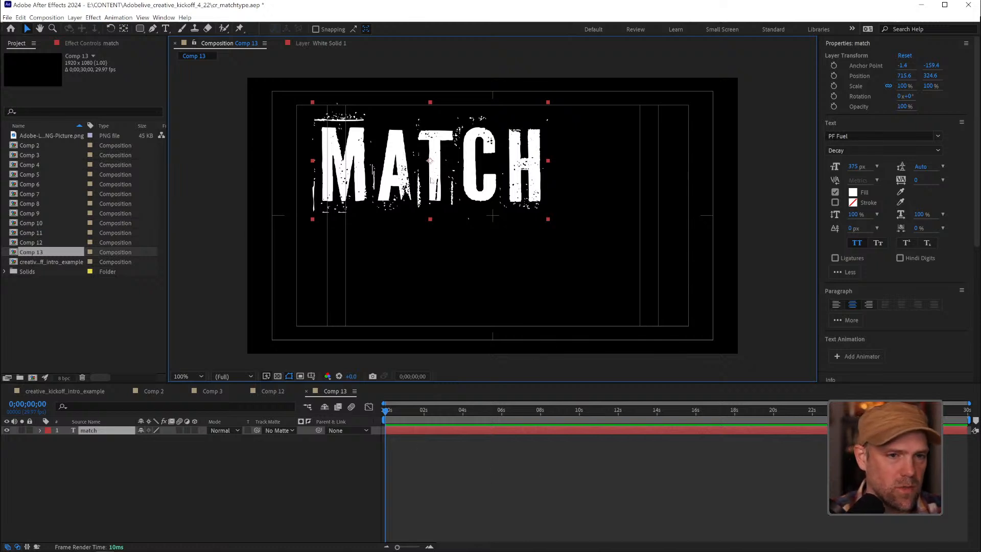
scroll(878, 305, "down", 5)
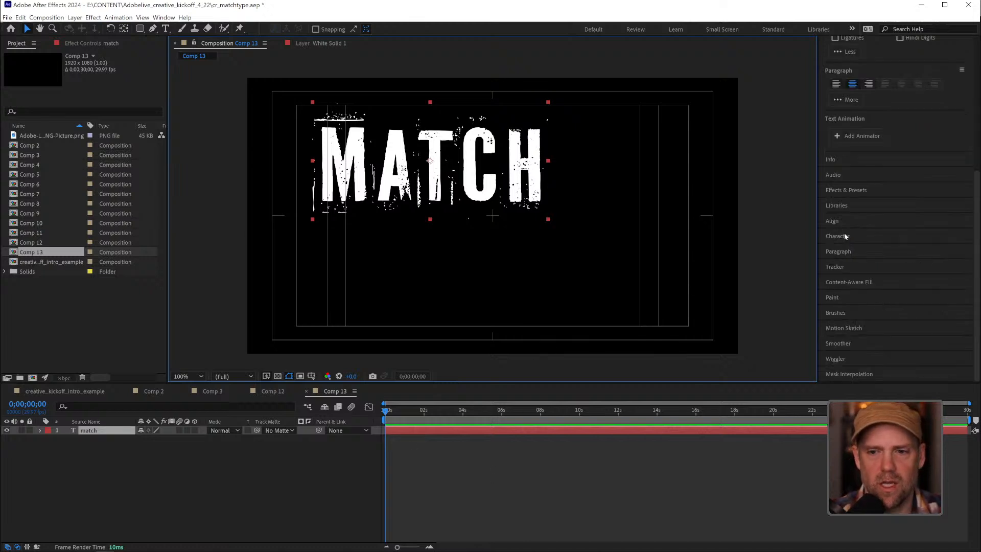
left_click(840, 220)
left_click(846, 145)
left_click(898, 145)
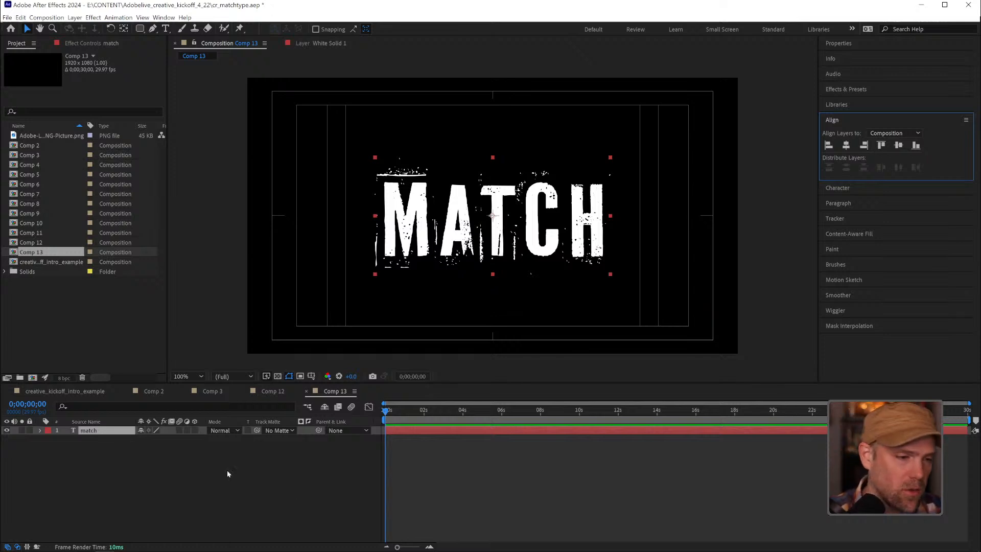
Duplicate the "match" layer and change the text of the lower copy to "cut"
left_click(96, 433)
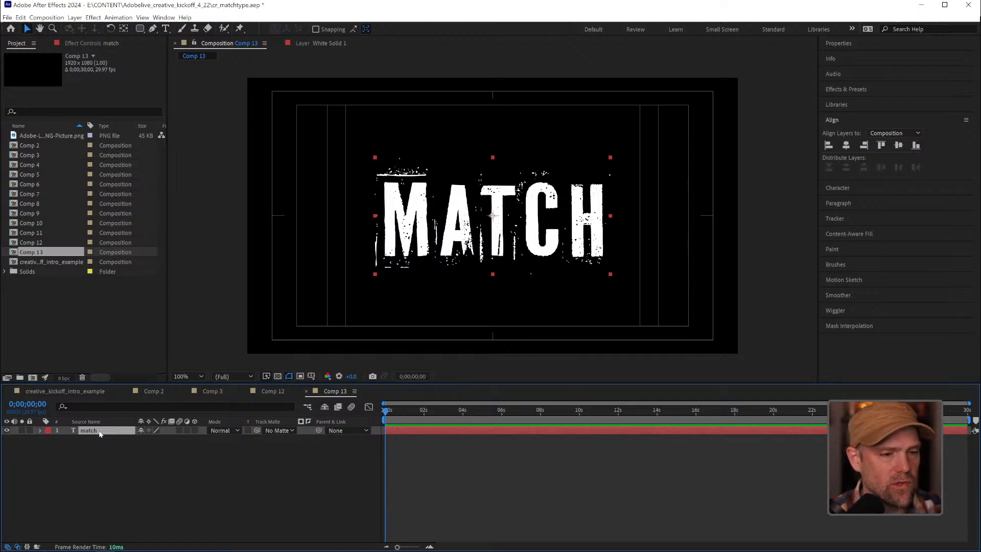
key("ctrl+d")
double_click(93, 441)
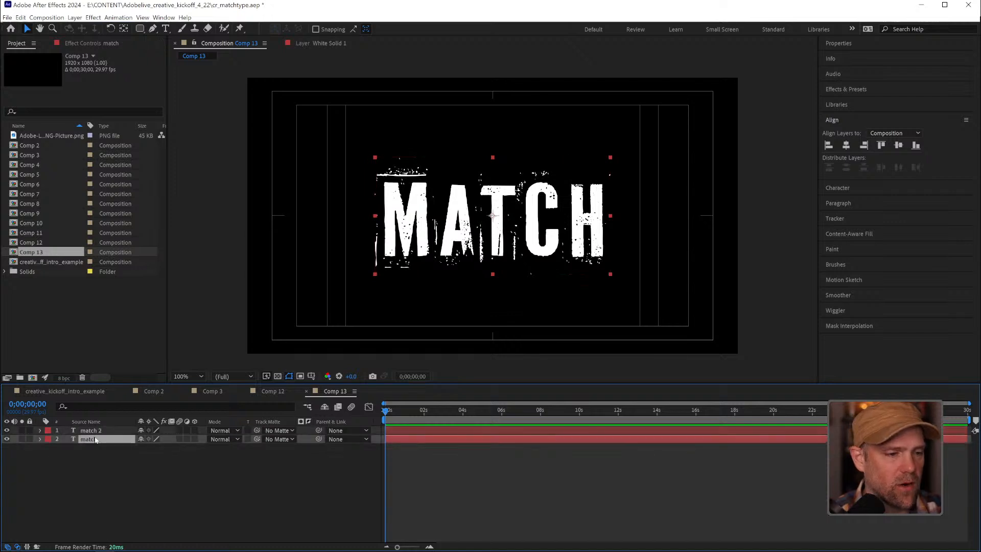
type("cut")
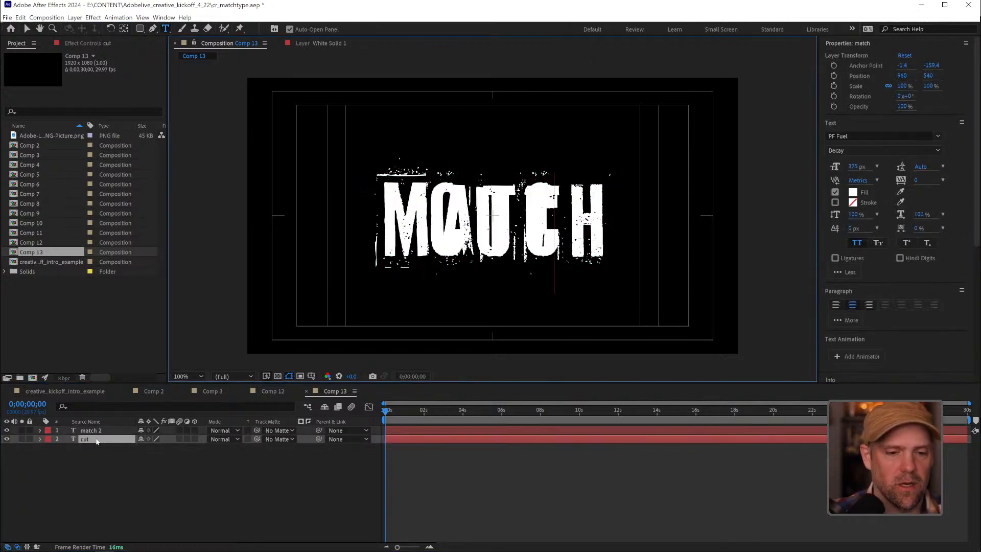
left_click(141, 483)
Set the label color of the "cut" layer to Blue and of the "match 2" layer to Orange
left_click(48, 438)
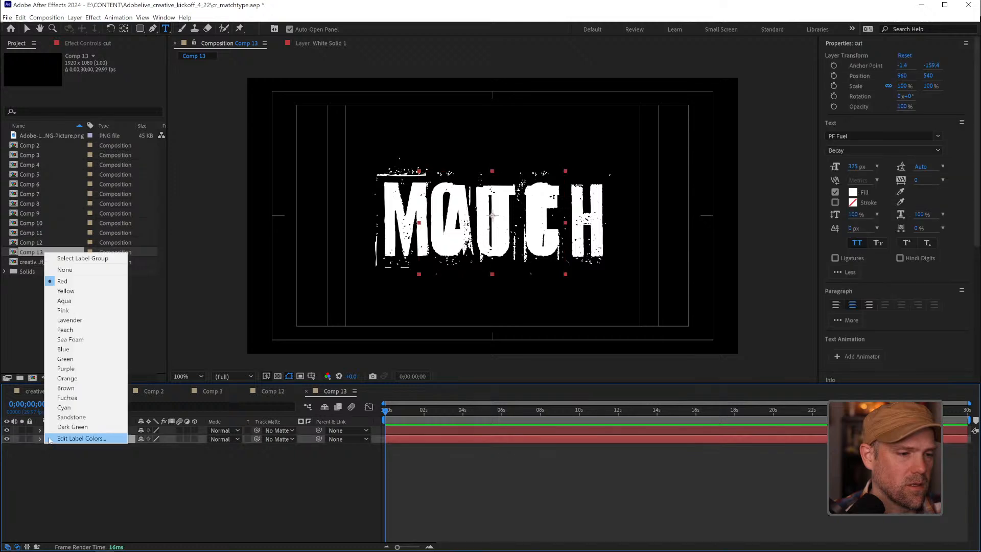
left_click(63, 349)
key("ctrl+Up")
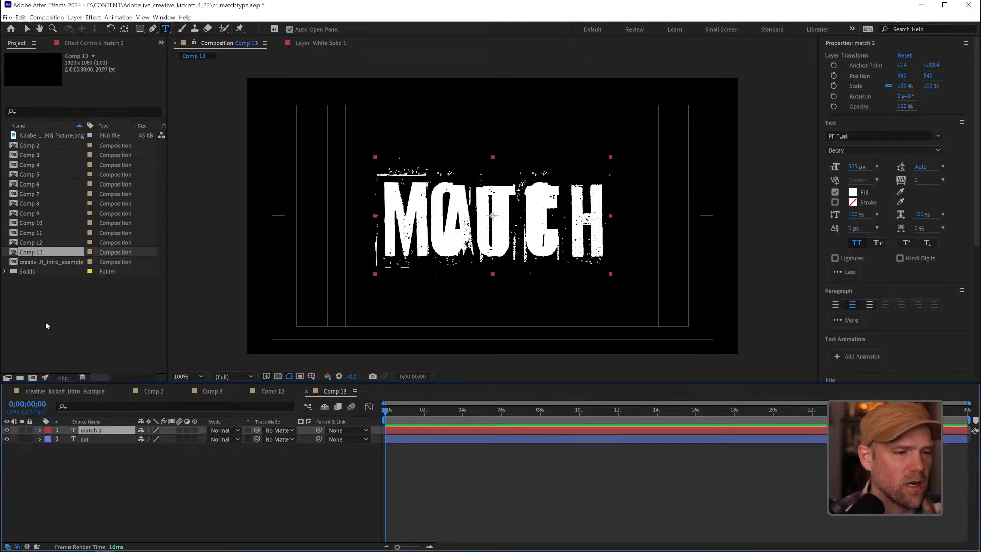
left_click(44, 430)
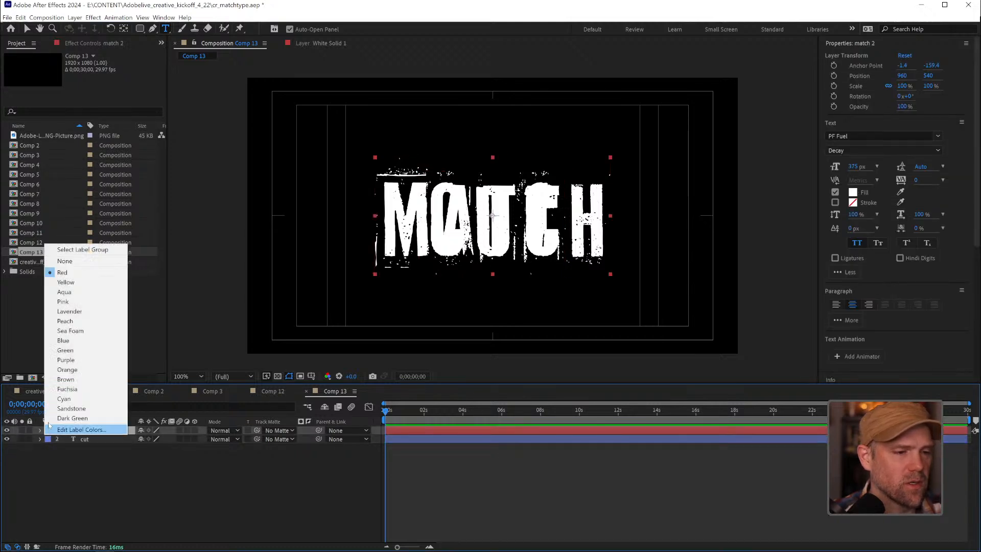
left_click(67, 369)
key("F2")
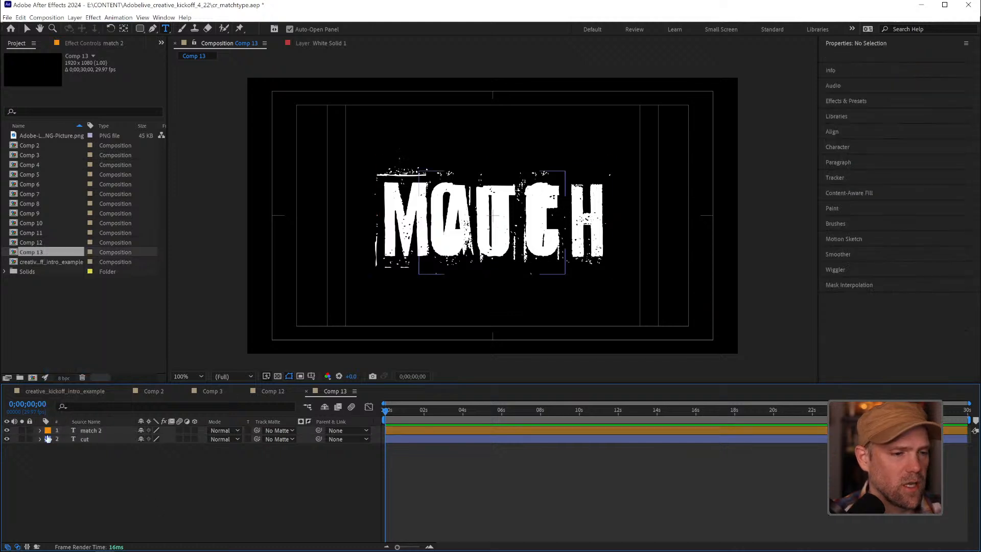
left_click(7, 430)
left_click(6, 430)
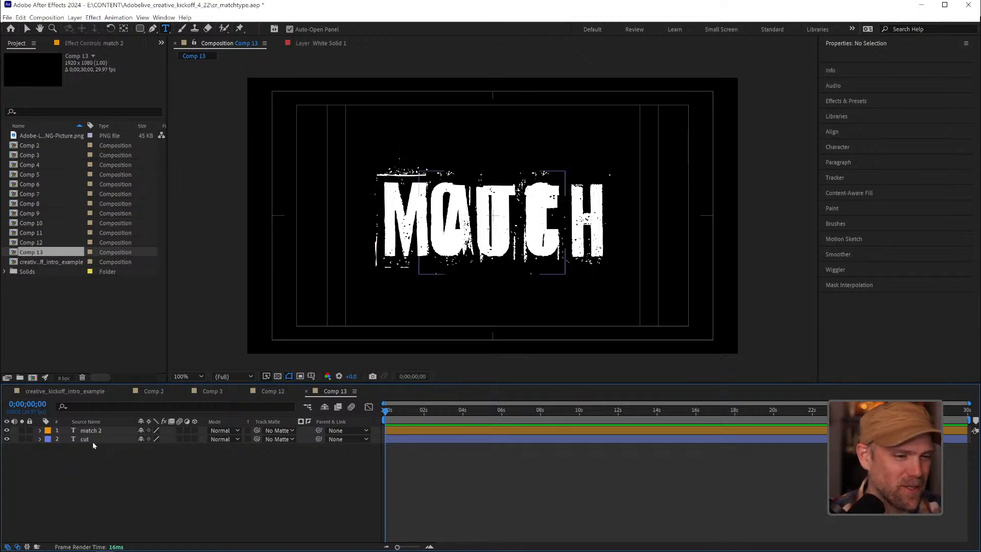
Add a null object to the composition above the two text layers
left_click(72, 19)
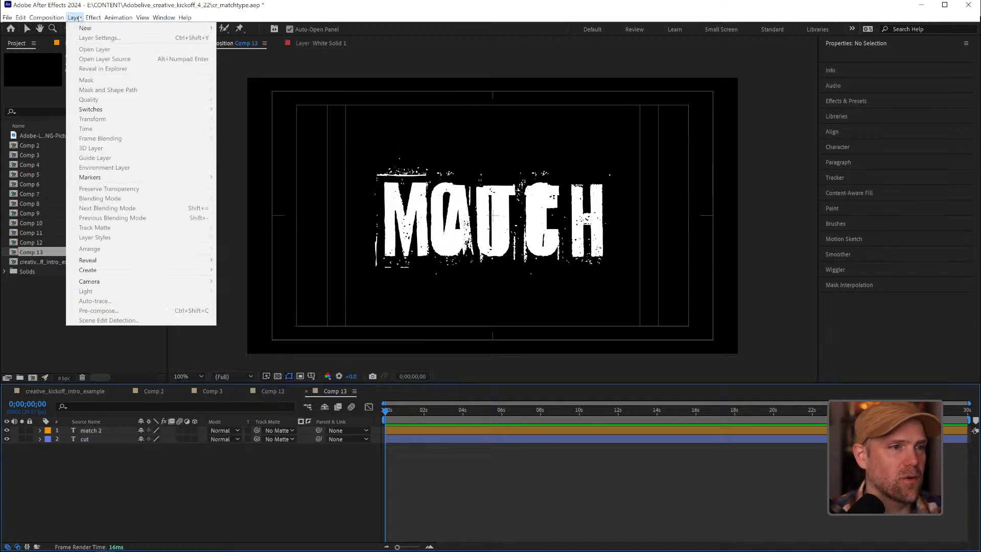
left_click(139, 489)
left_click(76, 18)
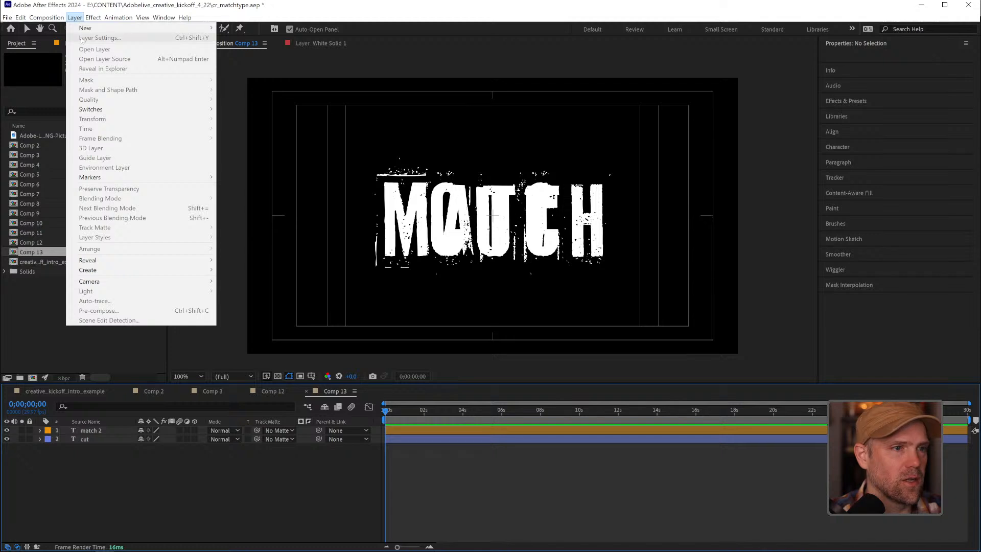
mouse_move(82, 28)
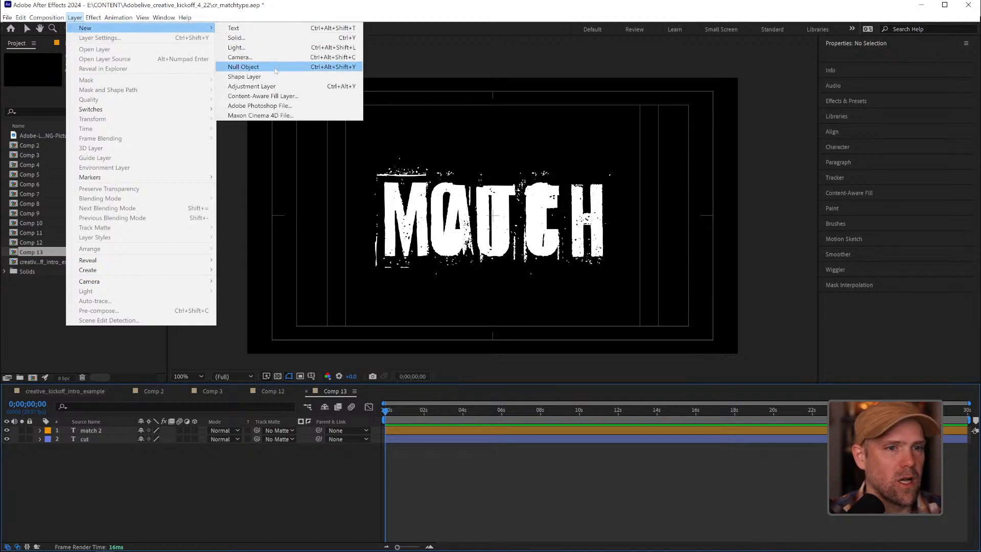
left_click(290, 70)
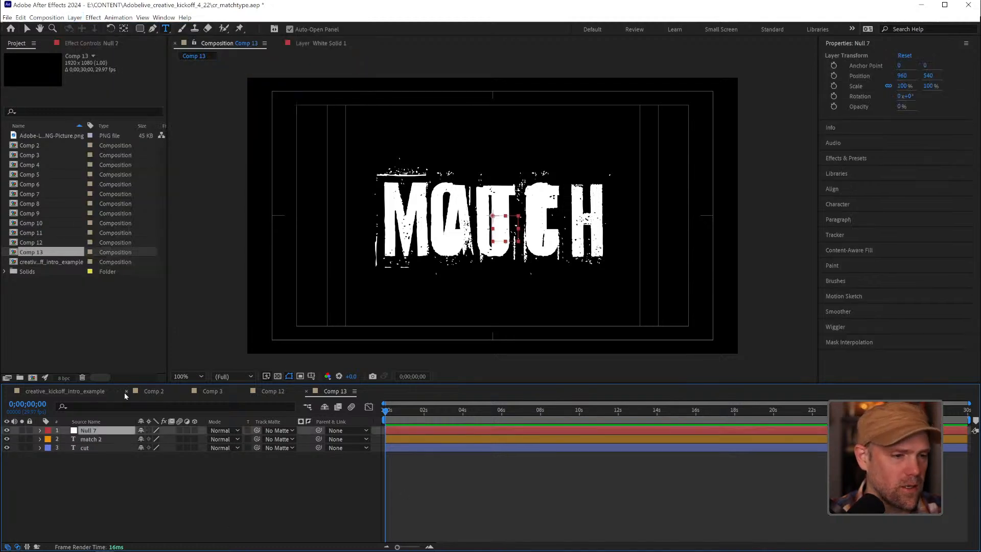
Parent the "match 2" and "cut" layers to the null object
left_click(91, 438)
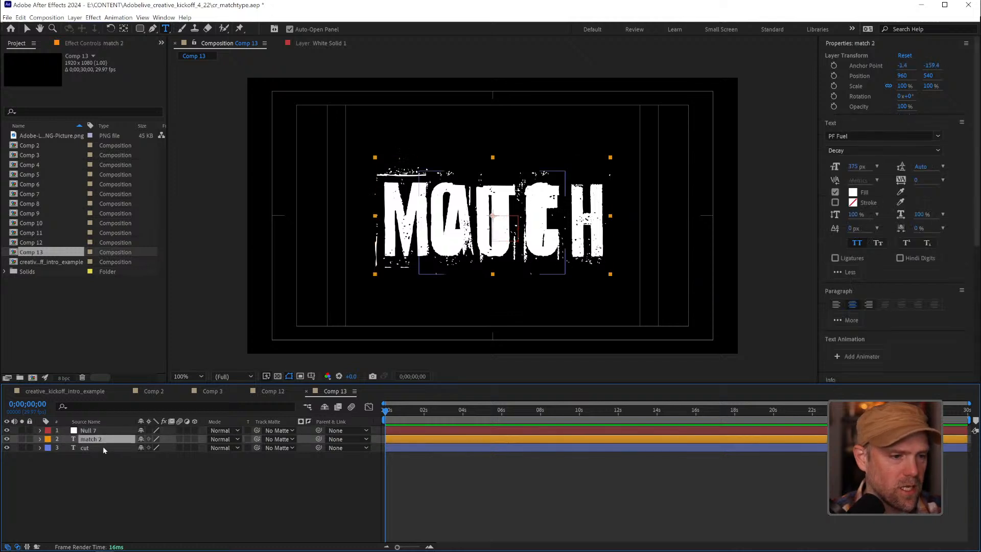
left_click(102, 447, "shift")
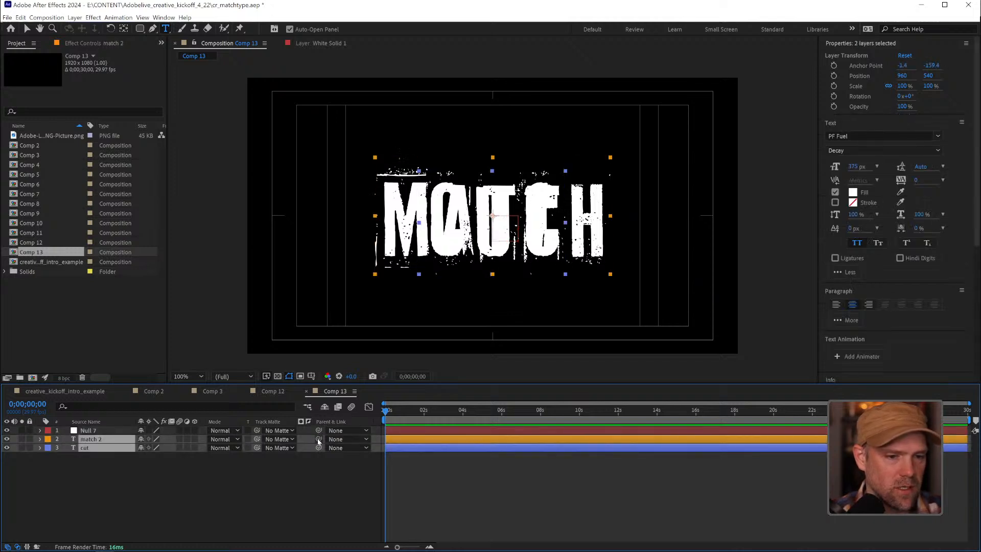
left_click_drag(318, 441, 117, 432)
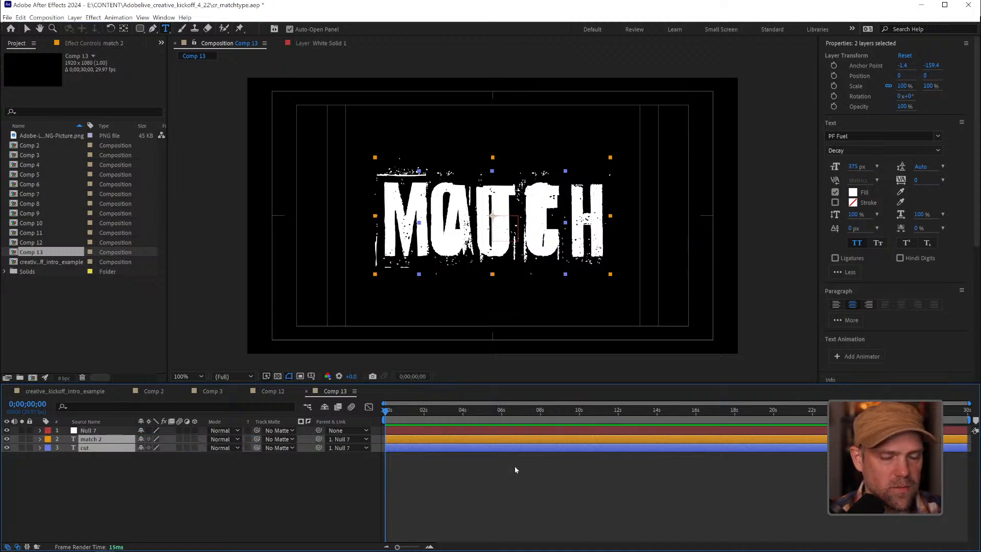
left_click(116, 432)
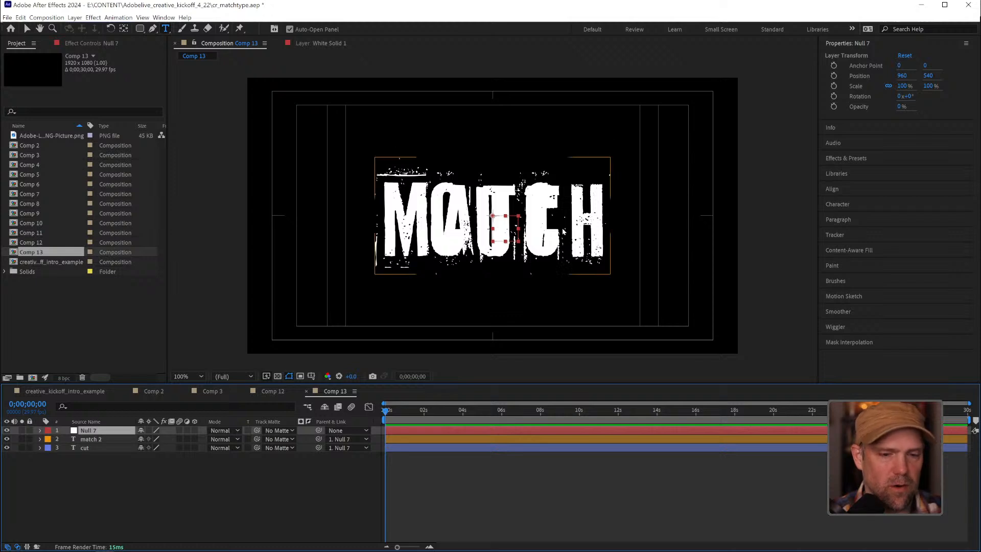
key("v")
mouse_move(509, 231)
left_mouse_down()
mouse_move(545, 218)
mouse_move(483, 203)
mouse_move(520, 249)
mouse_move(518, 206)
mouse_move(516, 236)
left_mouse_up()
left_click(522, 491)
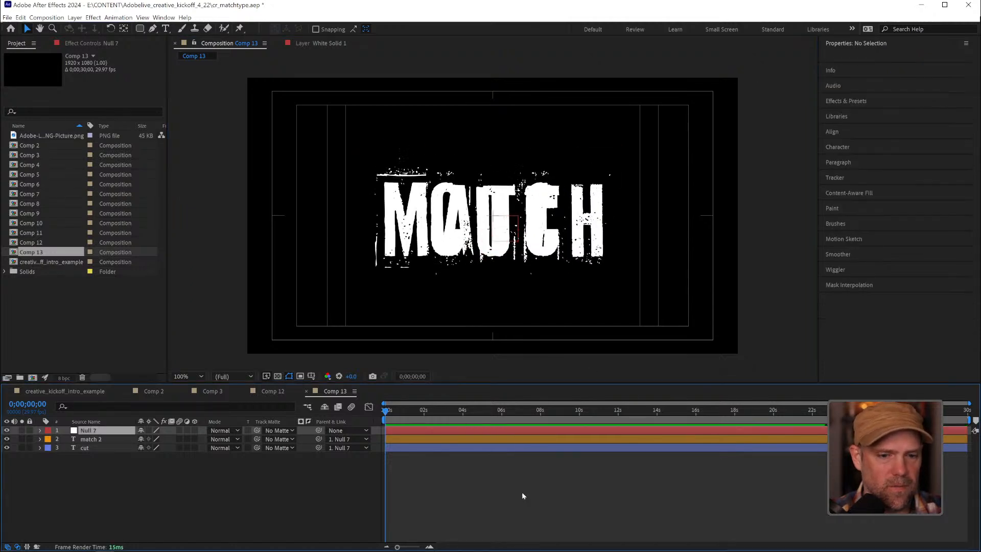
Rename the null layer as "control"
right_click(87, 433)
left_click(139, 404)
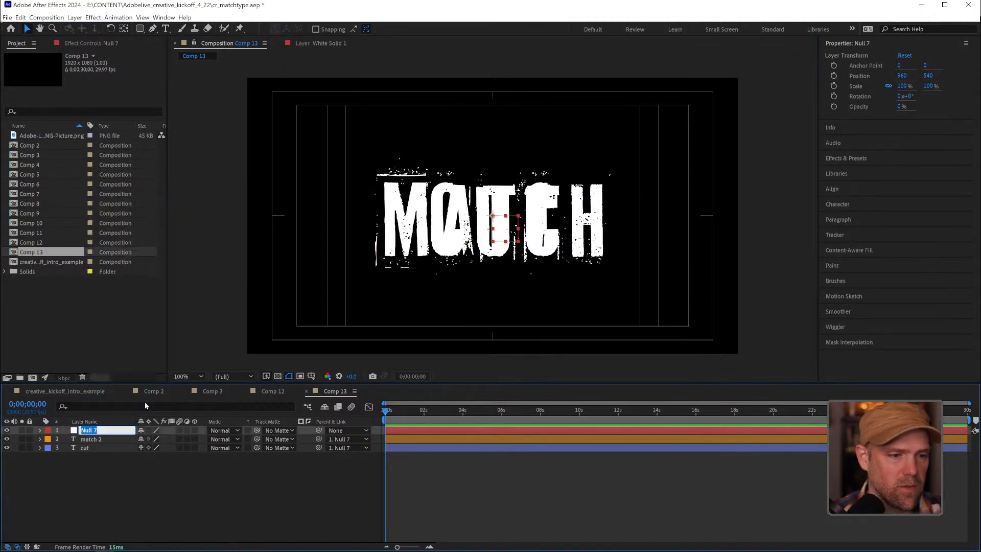
type("control")
key("Return")
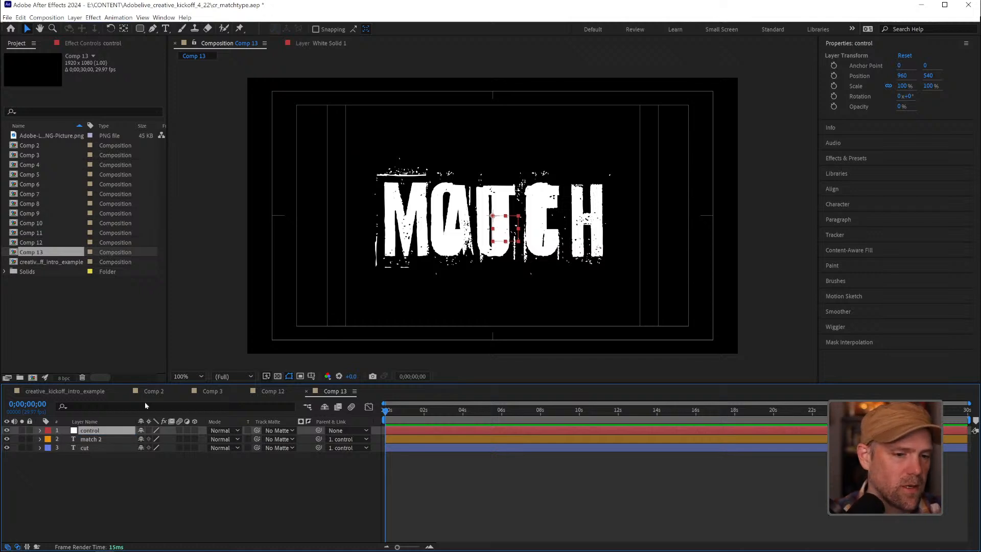
left_click(447, 467)
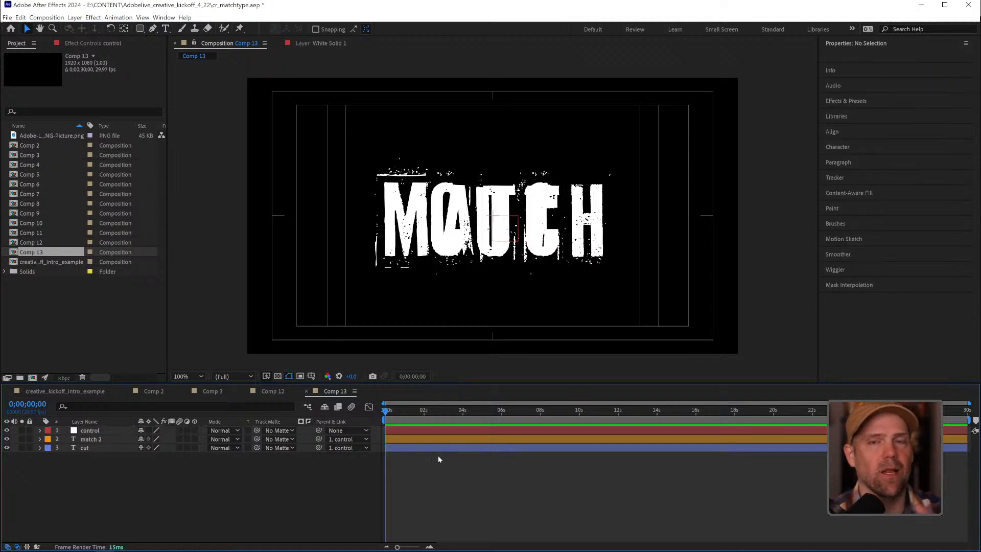
Reveal the Scale property of the "control" null layer
left_click(40, 431)
left_click(96, 431)
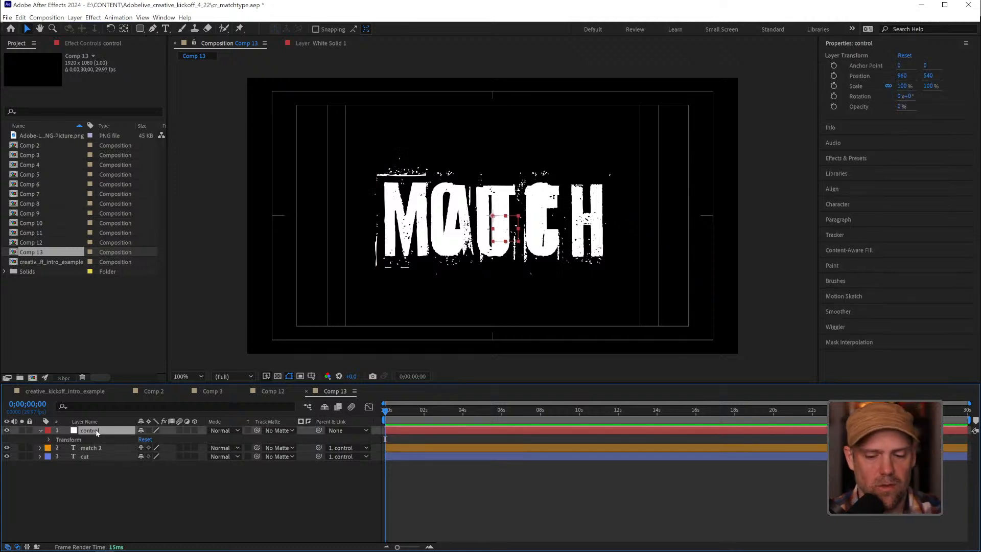
key("s")
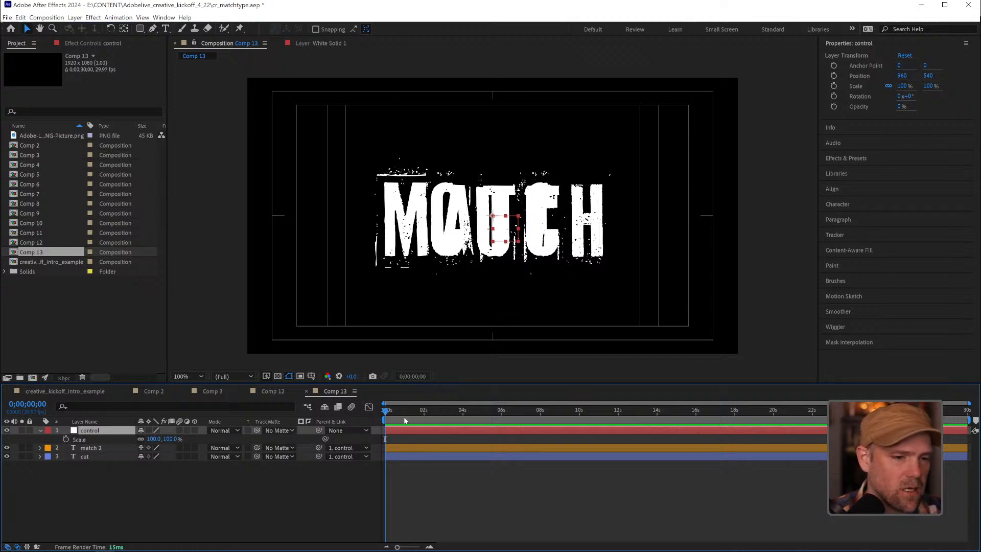
Try scaling the "control" null up to 242% with both text layers attached, and undo the change
left_click(241, 499)
left_click_drag(152, 439, 194, 438)
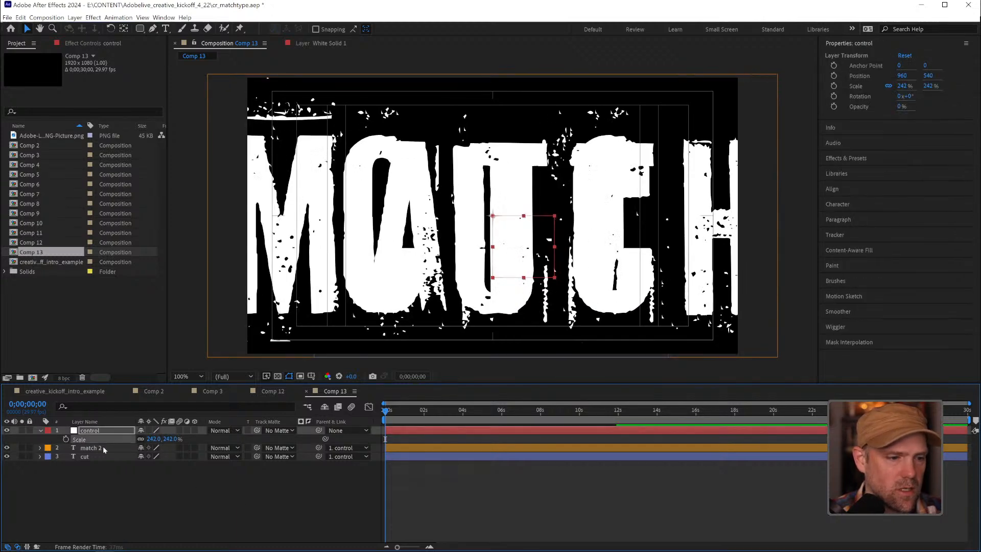
key("ctrl+z")
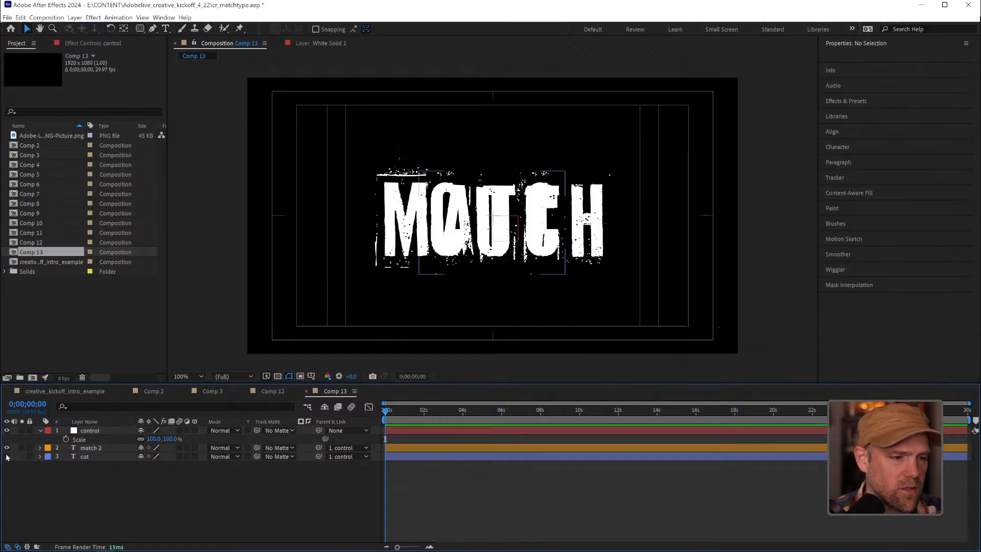
With the "cut" layer hidden, keyframe the "control" null's Scale from 361% at frame 0 to 119% at frame 8
left_click_drag(164, 438, 275, 421)
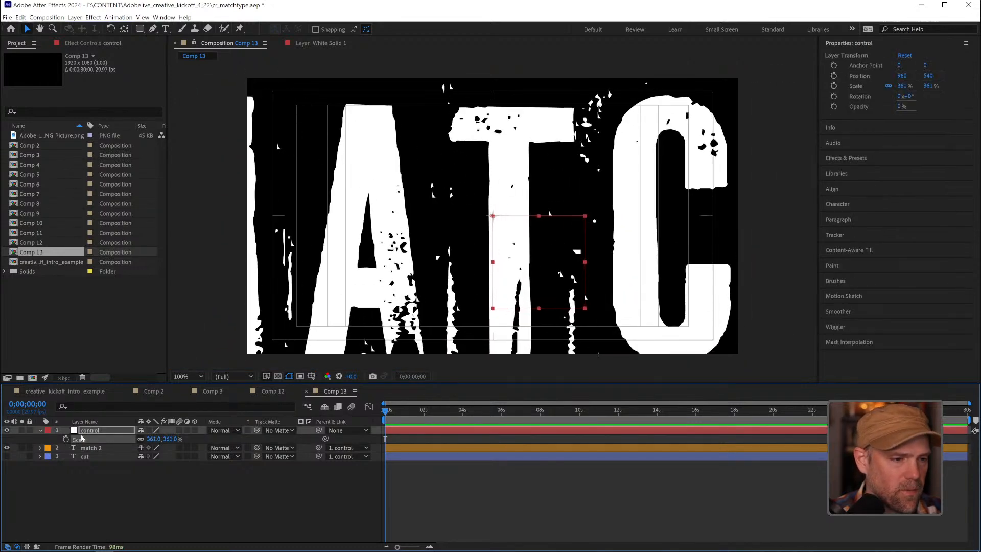
left_click(65, 440)
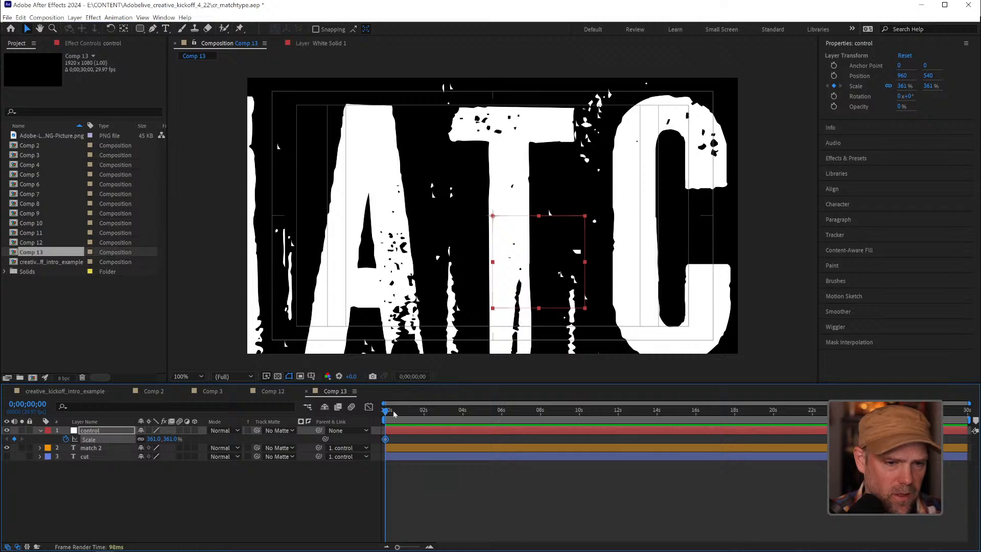
left_click(396, 410)
left_click_drag(396, 410, 392, 411)
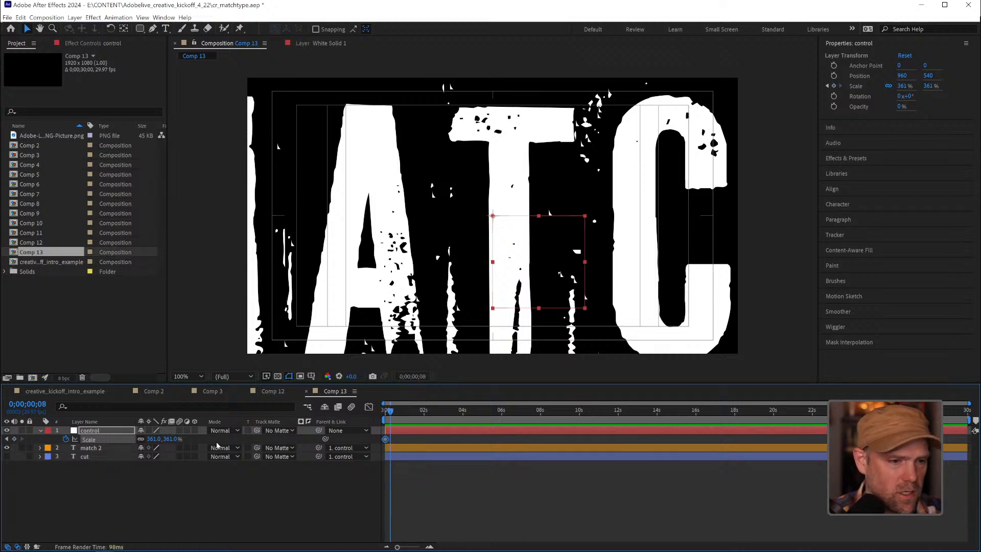
left_click_drag(172, 439, 58, 449)
Add a 124% Scale keyframe to the null, shift it to frame 11 and change its interpolation type
left_click_drag(397, 546, 413, 547)
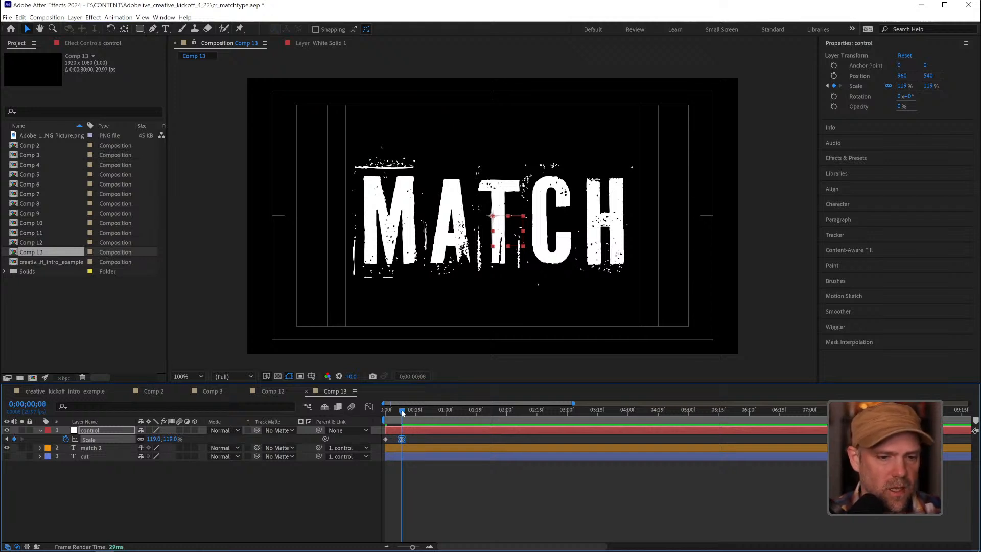
left_click_drag(403, 412, 407, 414)
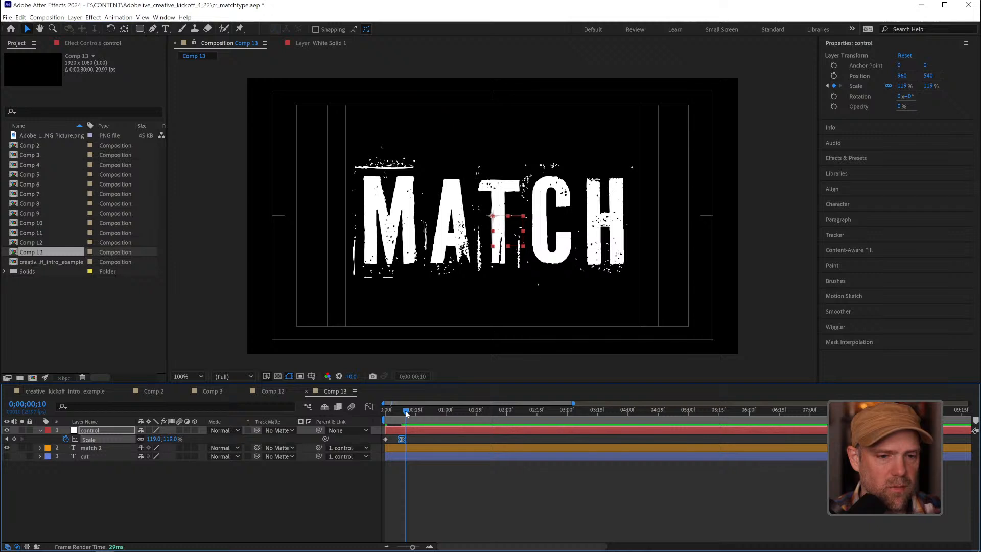
left_click_drag(171, 439, 173, 438)
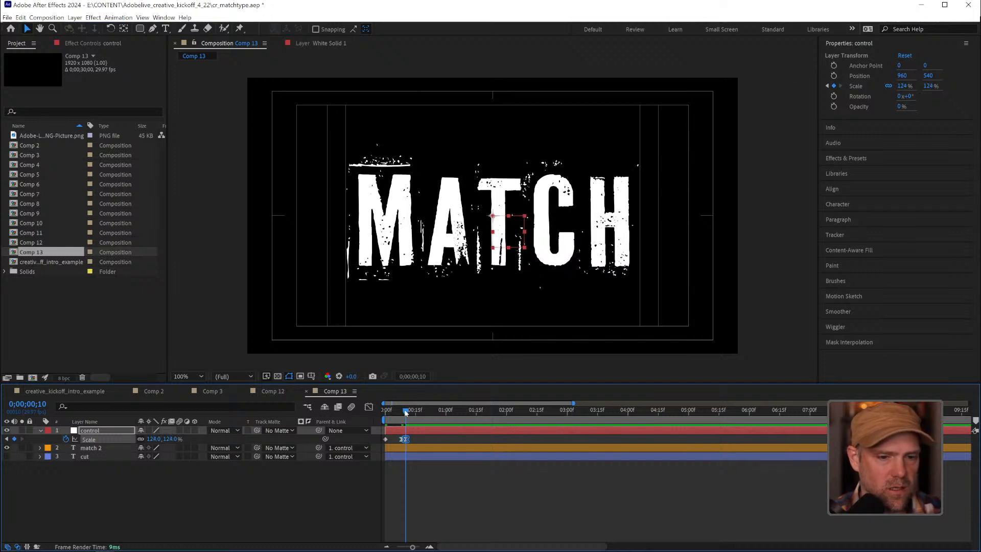
left_click_drag(405, 413, 408, 439)
left_click(408, 439, "ctrl")
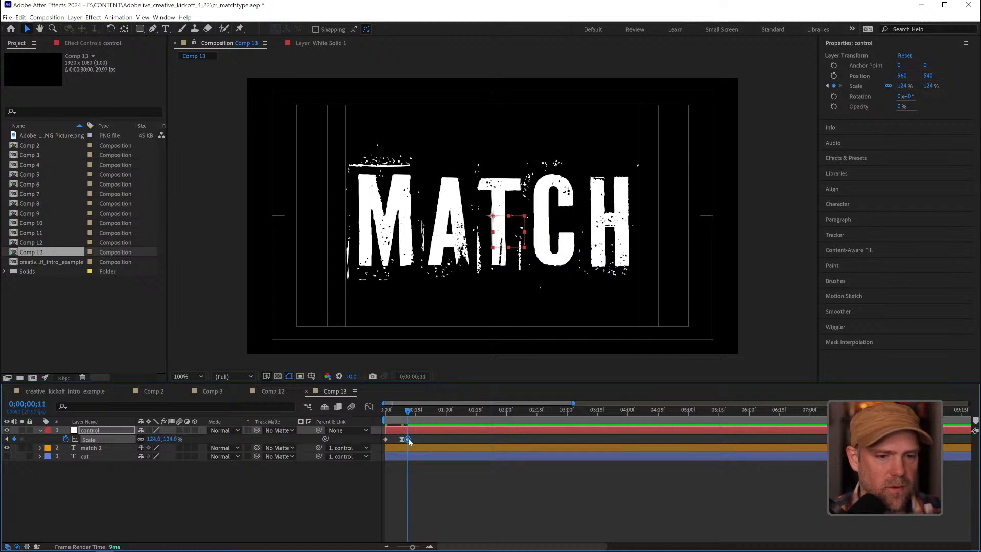
left_click(407, 439, "ctrl")
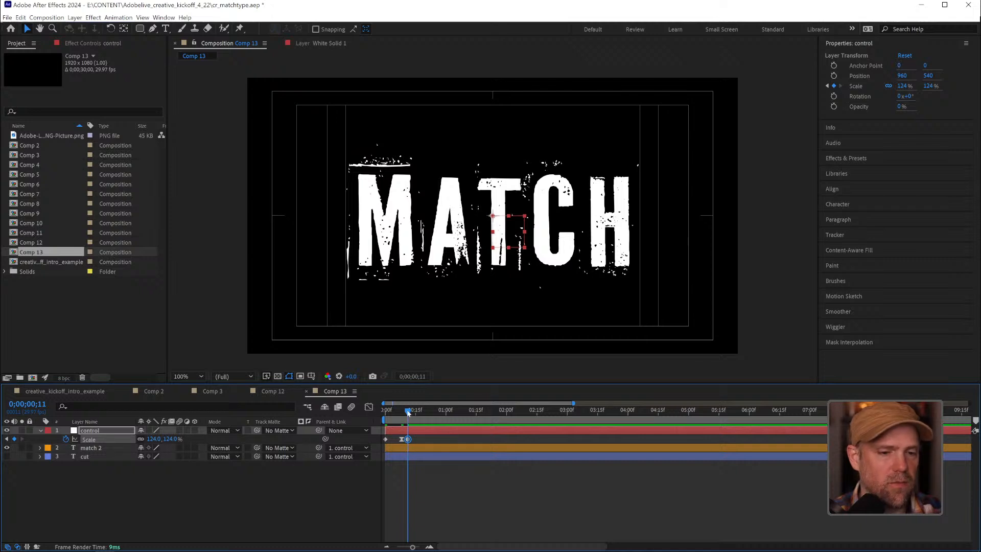
Examine the null's Scale speed curve between the frame 8 and frame 11 keyframes in the Graph Editor
left_click_drag(409, 413, 409, 413)
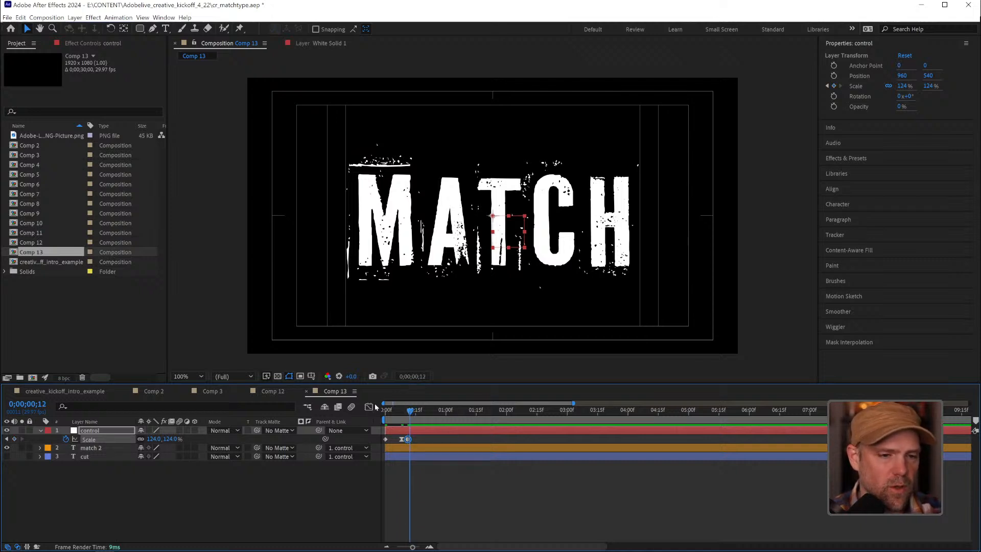
left_click(368, 406)
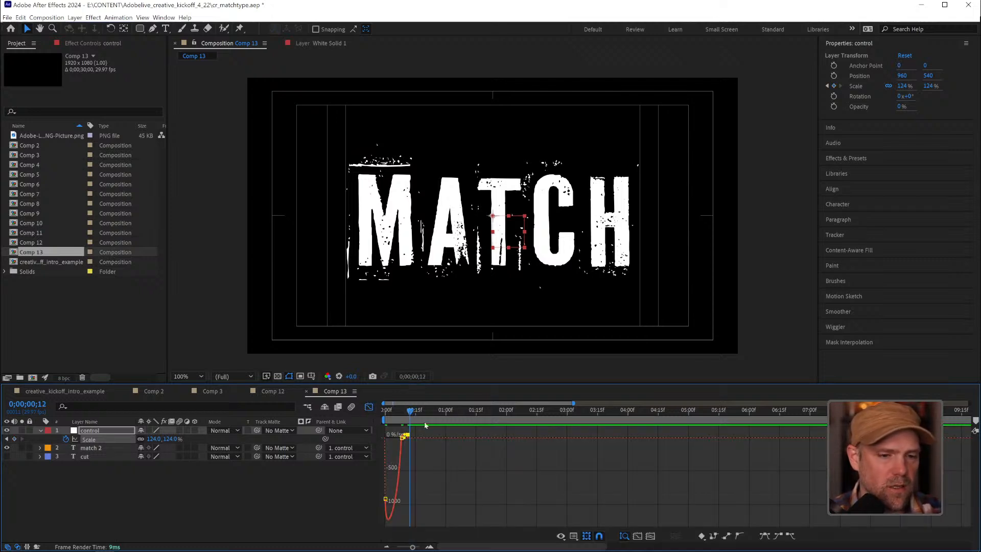
left_click(419, 546)
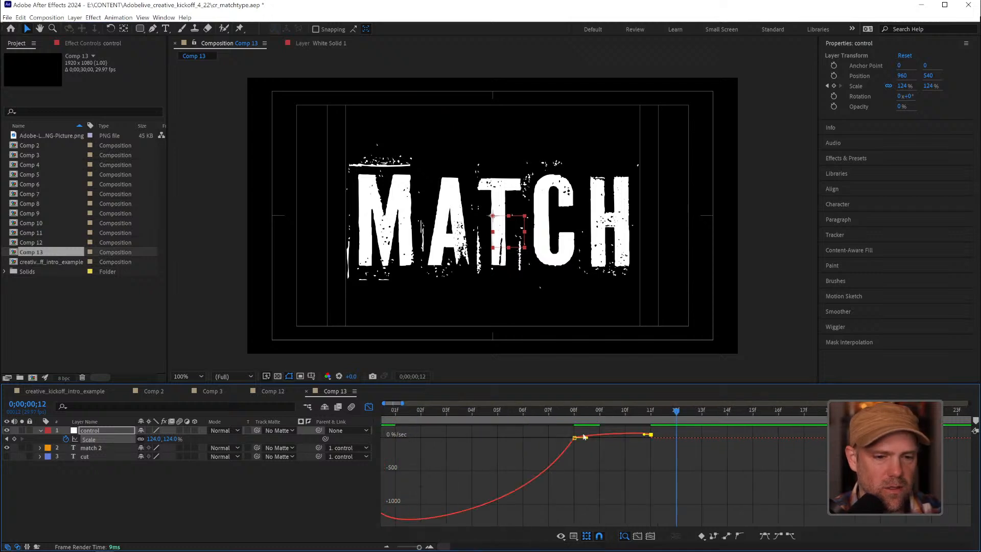
left_click(651, 410)
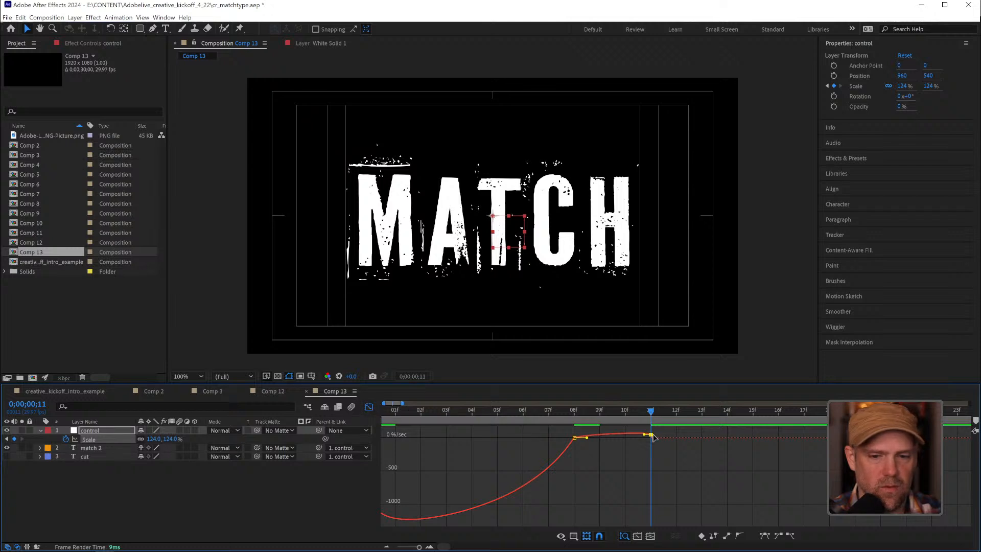
left_click(369, 407)
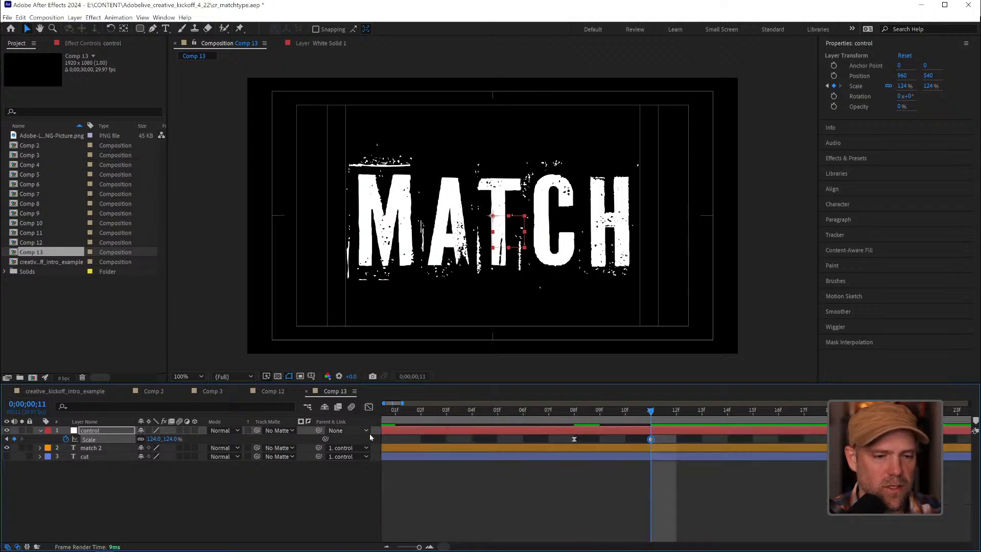
left_click(650, 440, "ctrl")
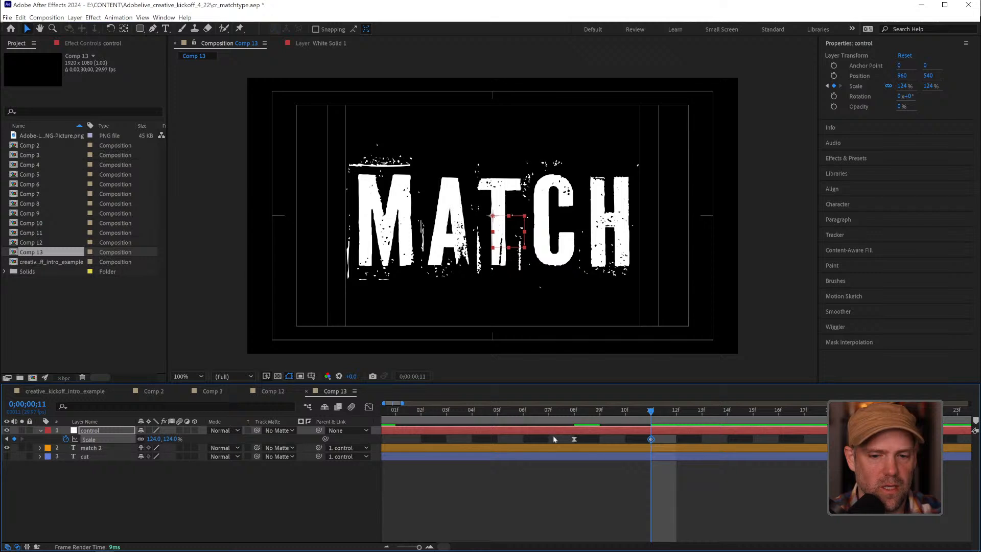
left_click(368, 408)
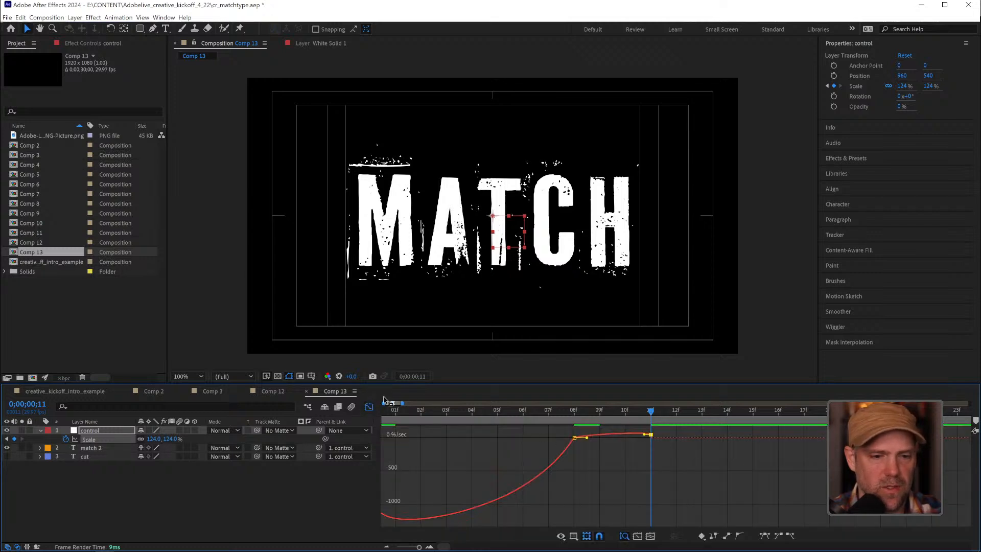
left_click(368, 407)
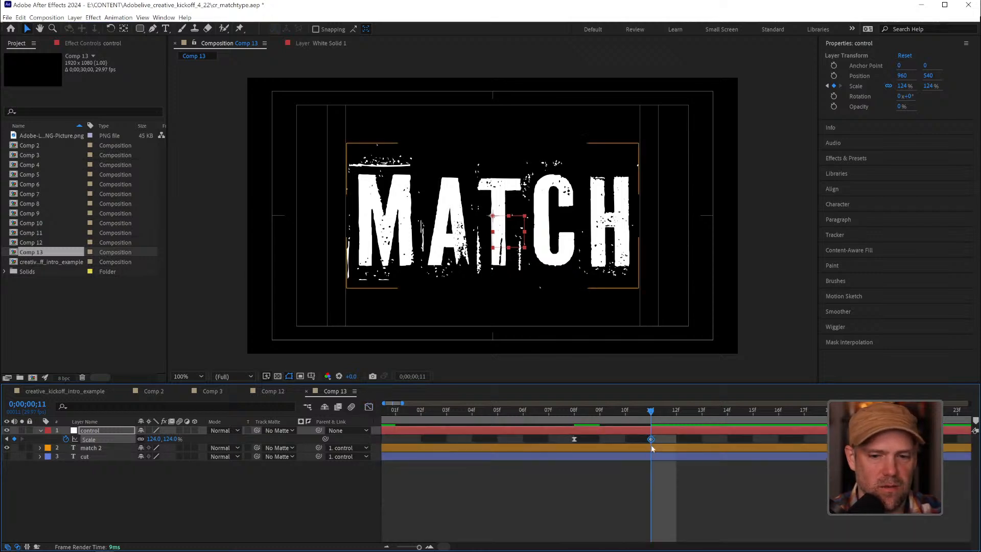
Add a 126% Scale keyframe at frame 20 and convert the frame 11 and frame 20 keyframes to Auto Bezier
left_click_drag(419, 547, 414, 542)
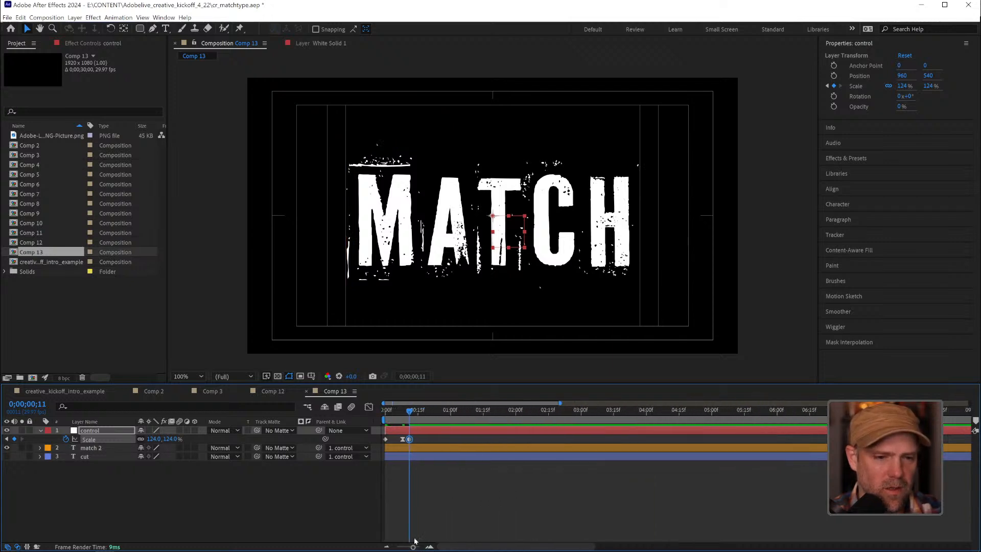
left_click_drag(416, 416, 429, 412)
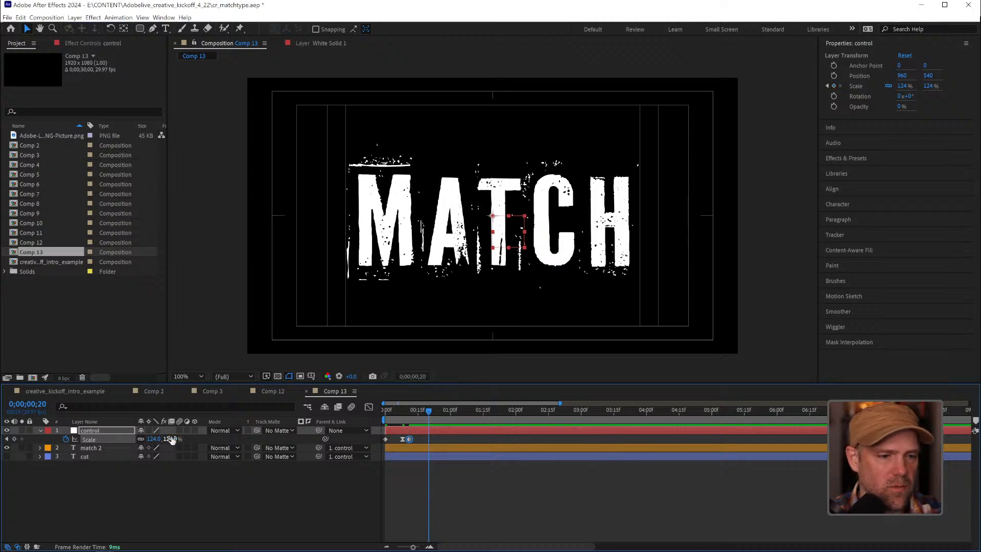
left_click_drag(169, 438, 173, 438)
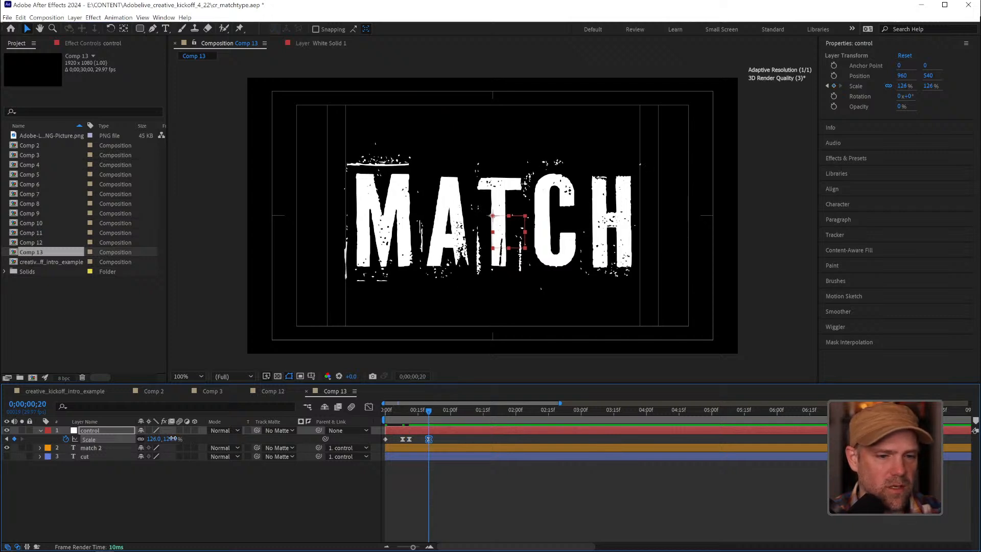
left_click(409, 439, "ctrl")
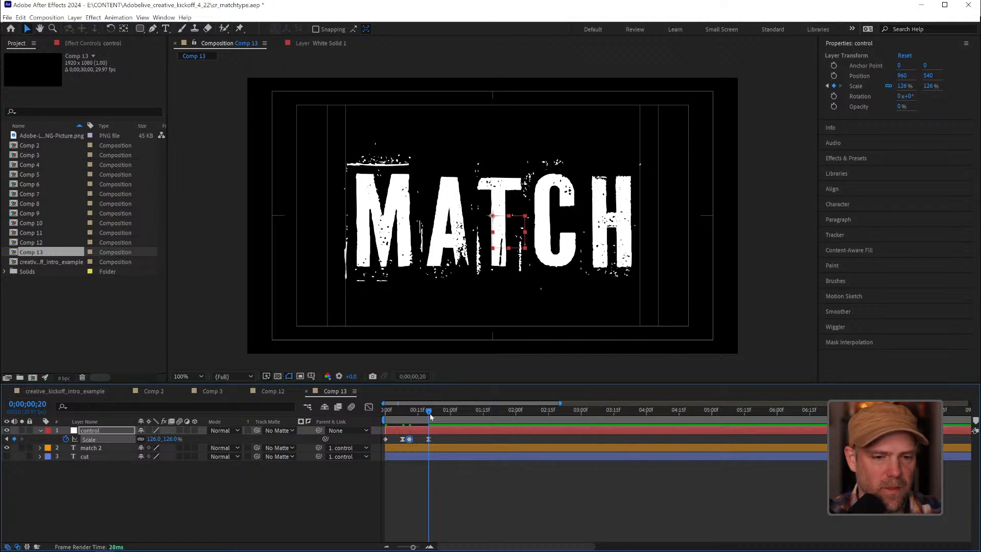
left_click(429, 439, "ctrl")
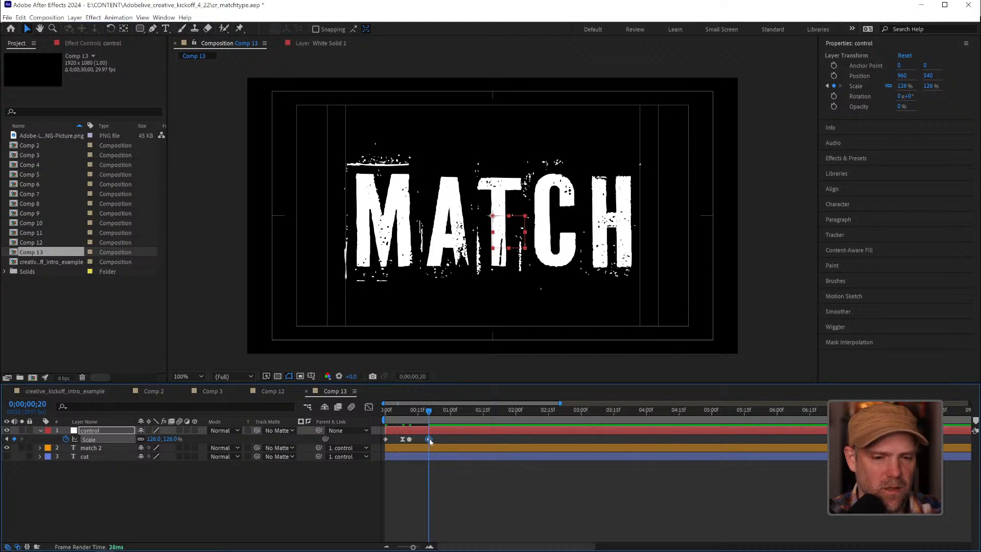
Keyframe the null's Scale at 269% on frame 23 and 194% on frame 26
left_click(435, 412)
left_click_drag(435, 413, 435, 413)
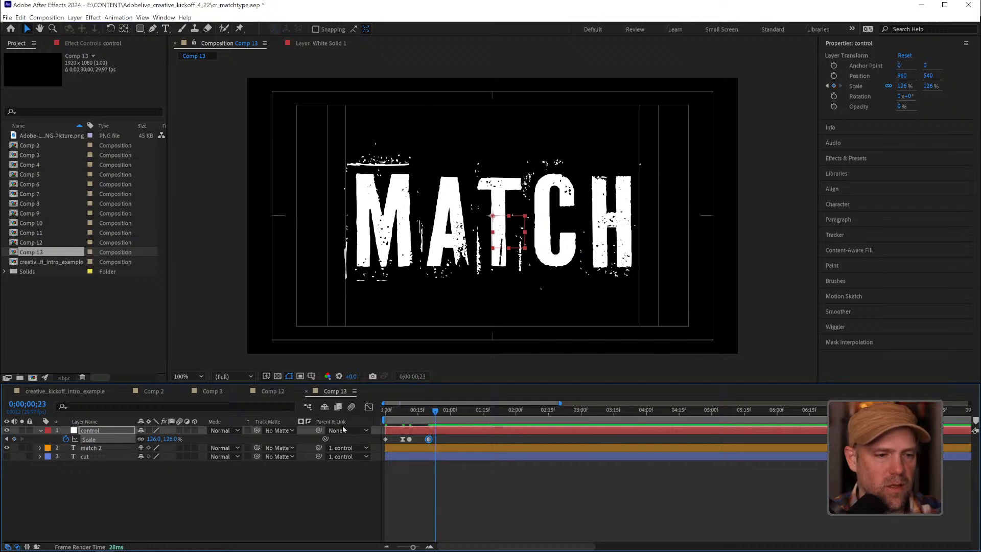
left_click_drag(165, 439, 230, 430)
left_click_drag(433, 412, 441, 415)
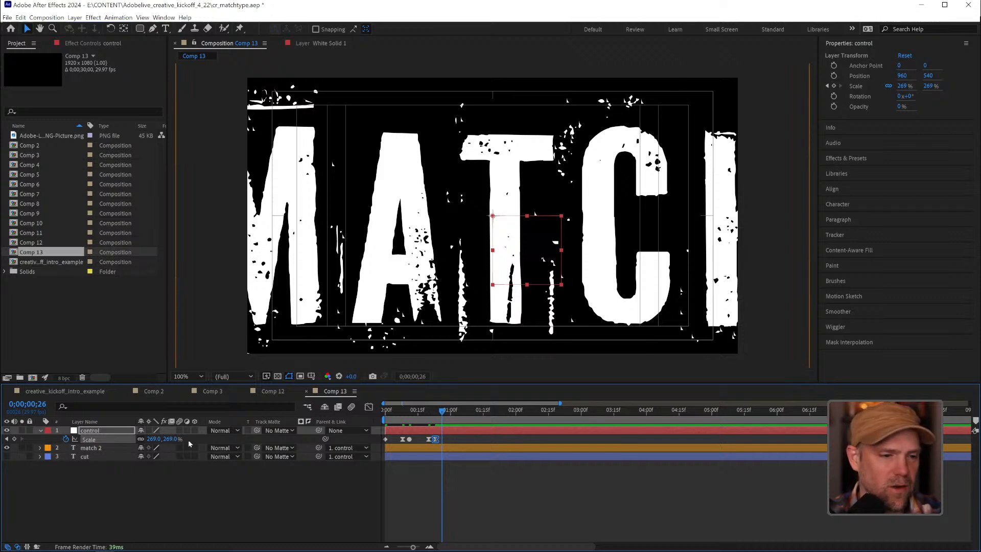
left_click_drag(168, 438, 135, 439)
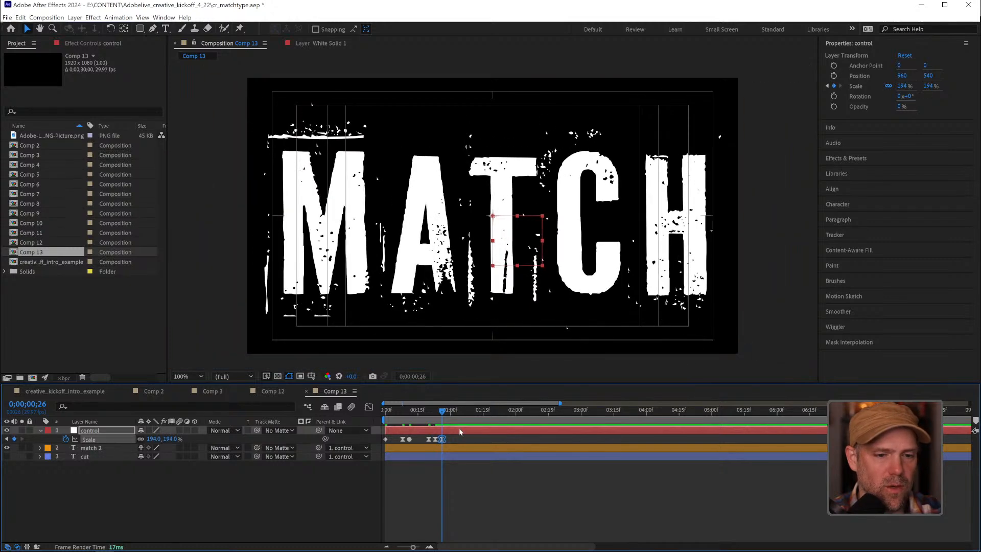
Replace the frame 26 Scale value with the 119% value of the frame 8 keyframe
left_click(403, 438)
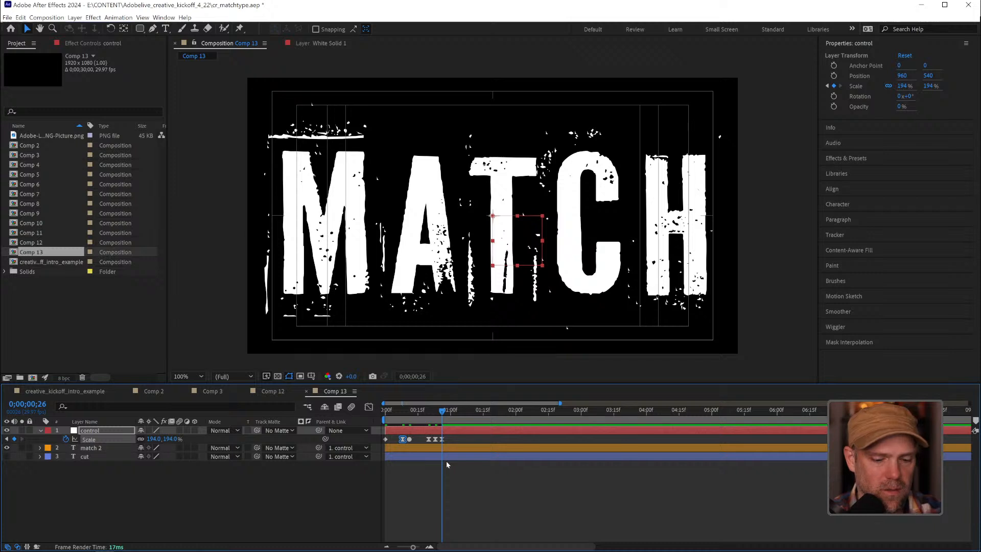
left_click(442, 438)
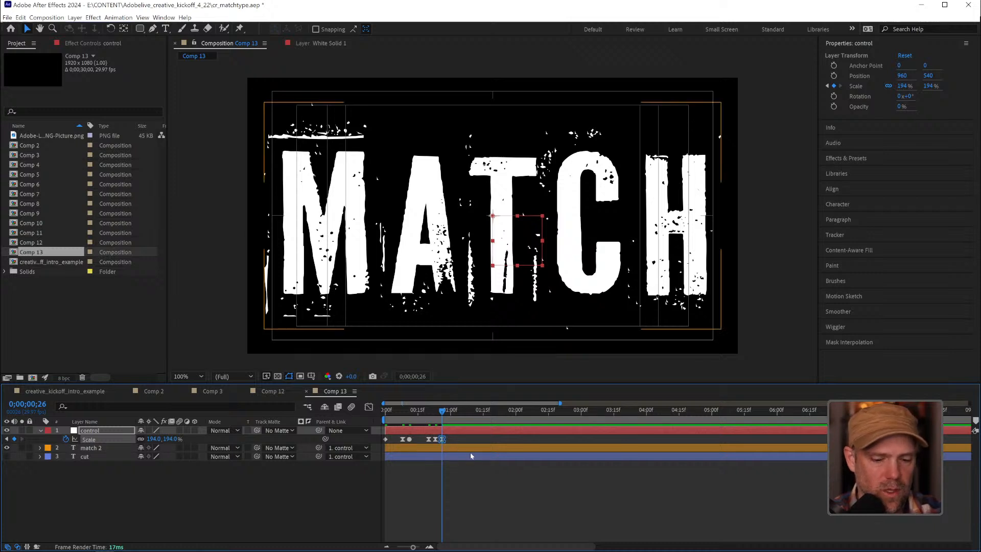
left_click(405, 409)
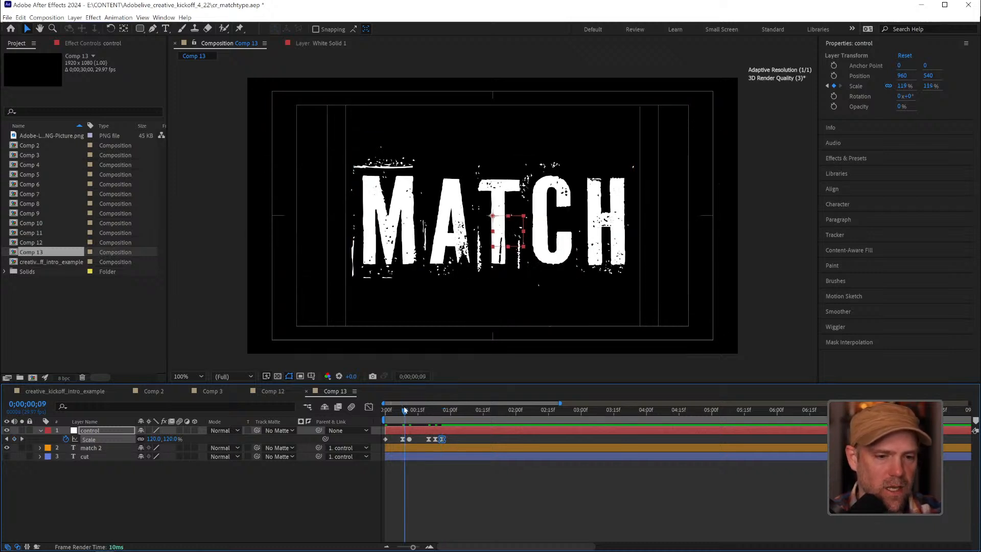
left_click_drag(405, 409, 403, 409)
left_click(447, 410)
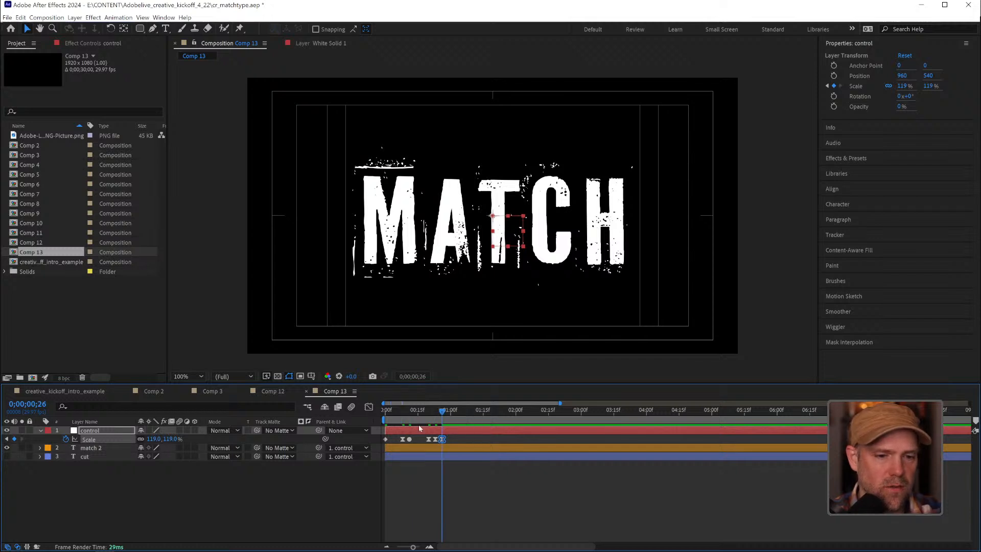
Convert the frame 23 Scale keyframe to Auto Bezier and preview the scale animation
mouse_move(434, 442)
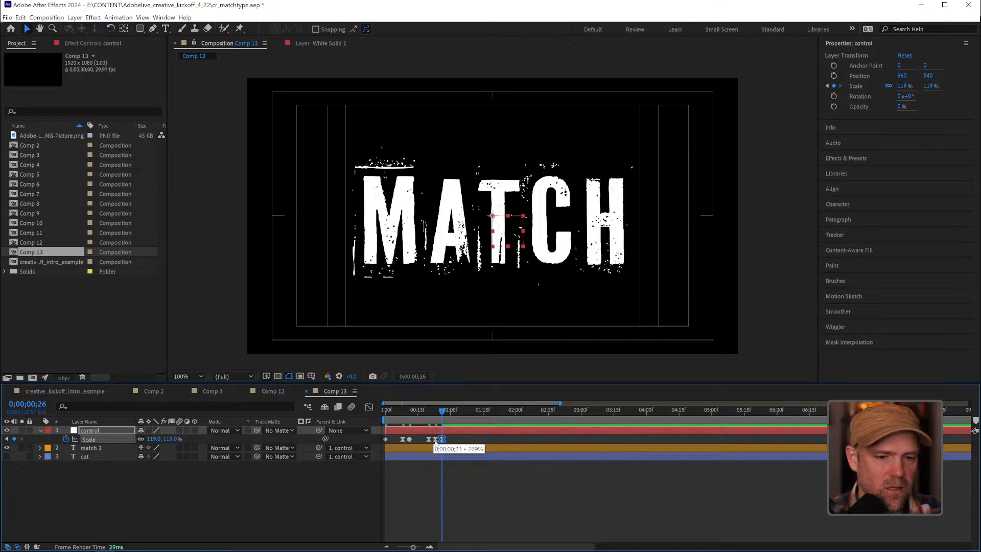
left_click(434, 440)
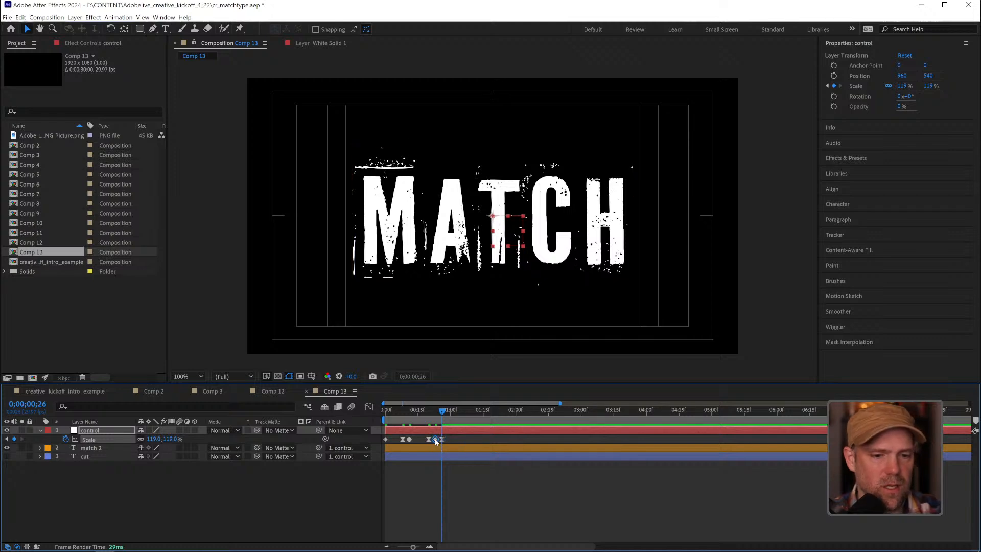
left_click(435, 439, "ctrl")
key("space")
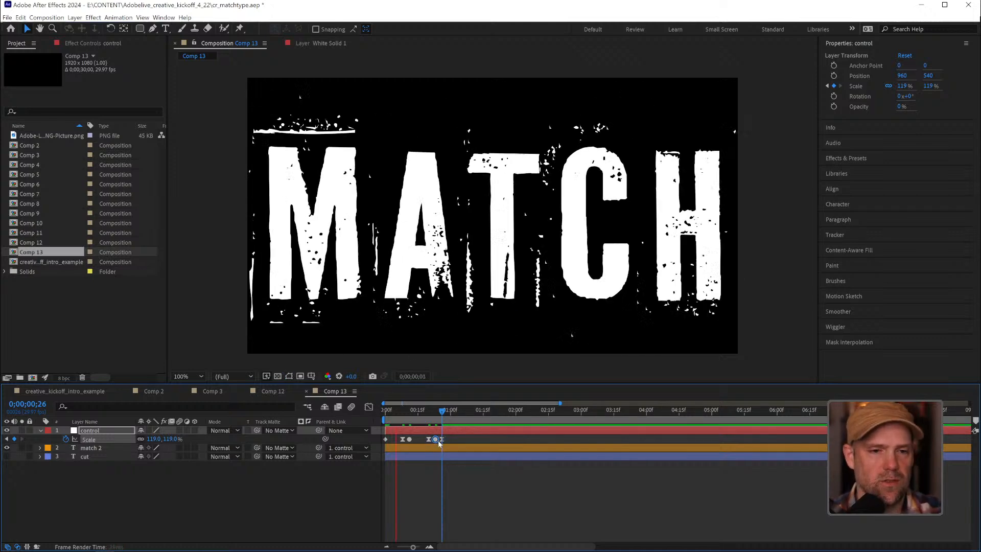
Shift the 269% Scale keyframe one frame later and the final 119% keyframe to frame 28, previewing the timing
key("space")
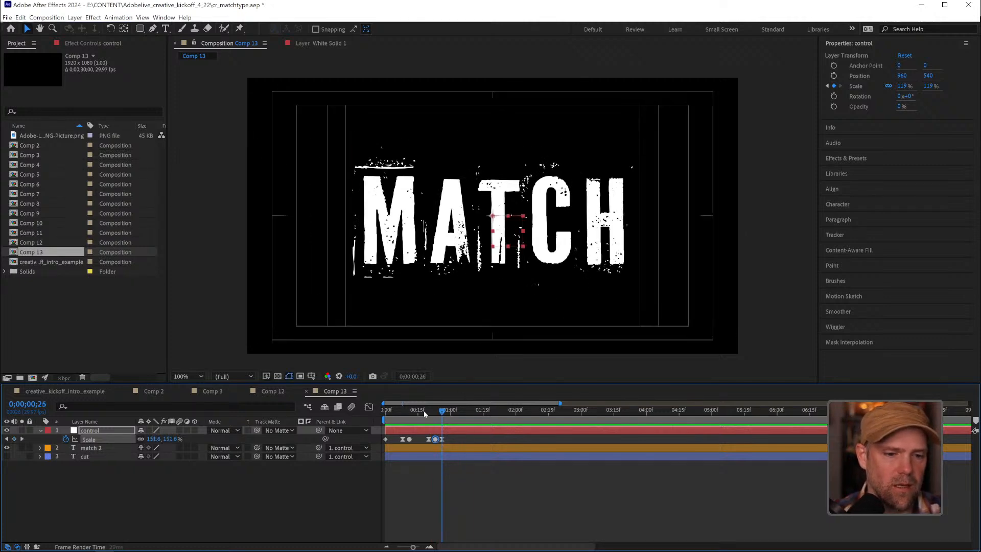
left_click_drag(437, 412, 434, 412)
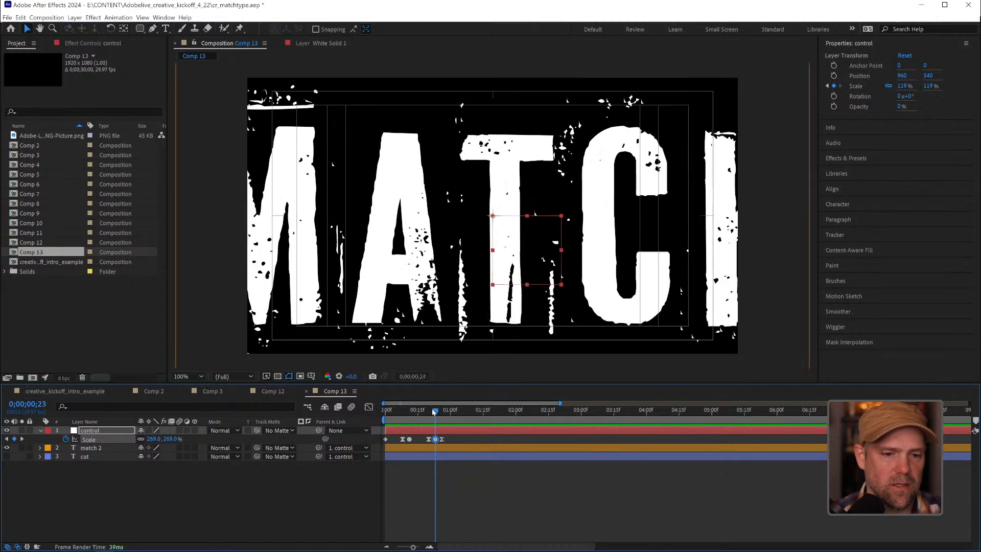
left_click(435, 440)
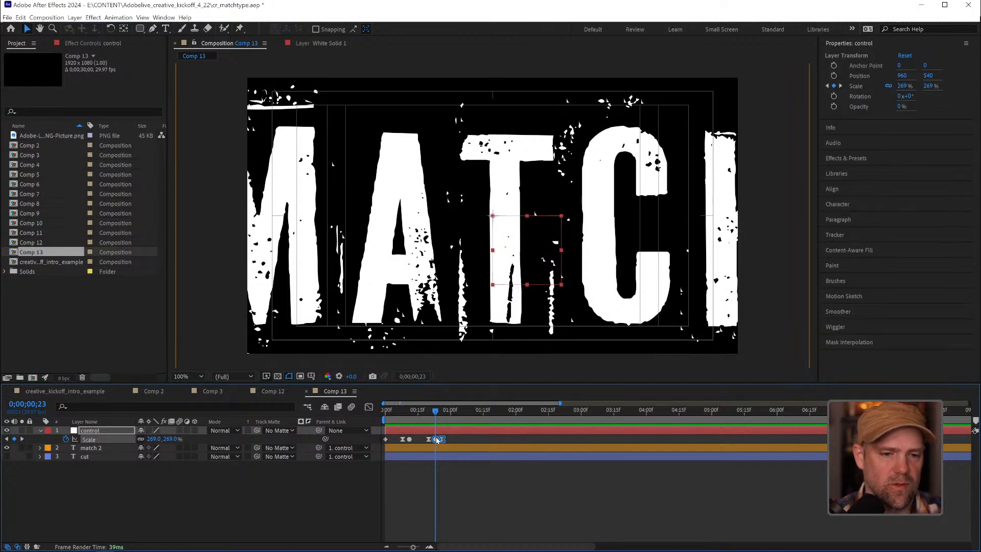
left_click_drag(437, 440, 439, 439)
left_click(430, 411)
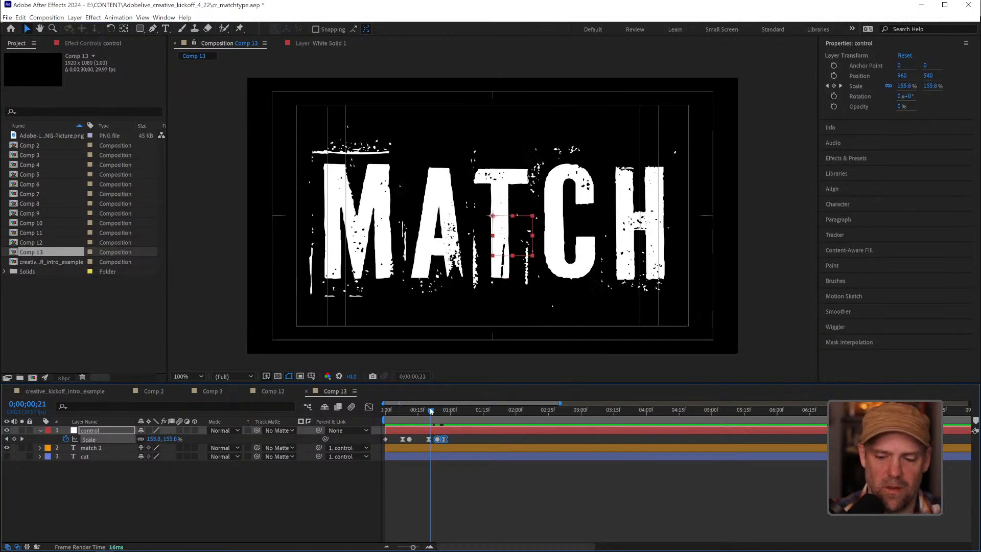
key("space")
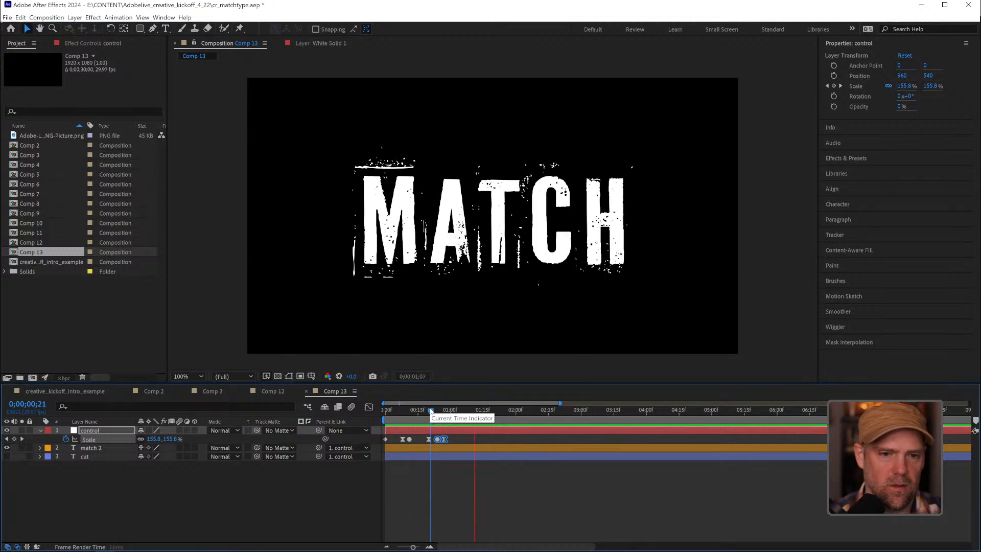
key("space")
left_click(439, 441)
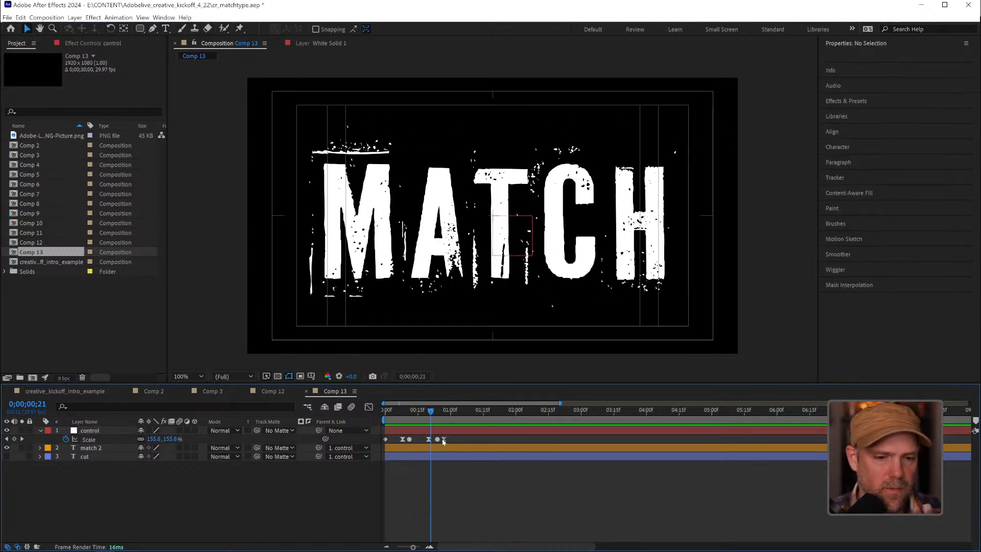
left_click(443, 439)
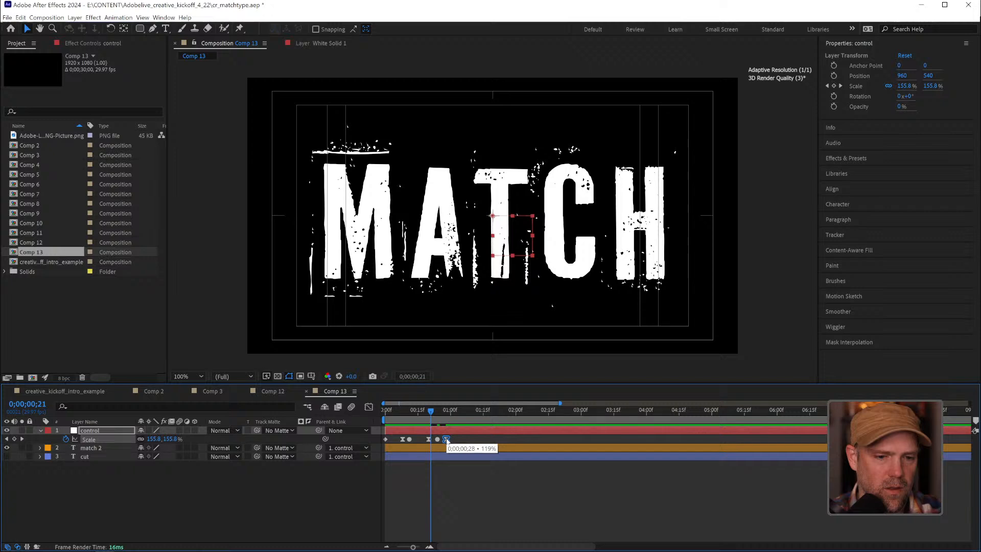
Show the cut layer and trim its start to frame 26, undoing the mistaken trim of its end
mouse_move(431, 410)
left_mouse_down()
mouse_move(390, 411)
mouse_move(441, 412)
left_mouse_up()
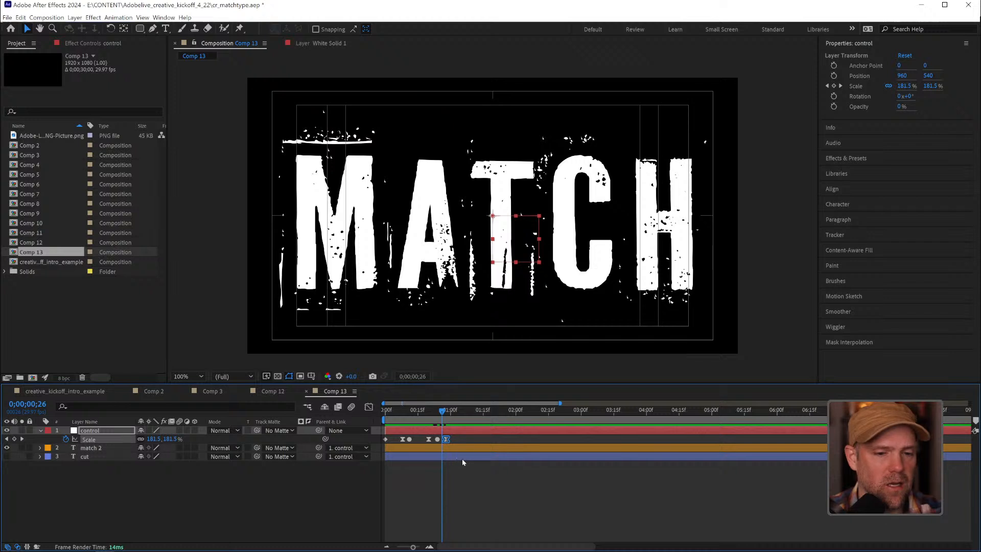
left_click(453, 471)
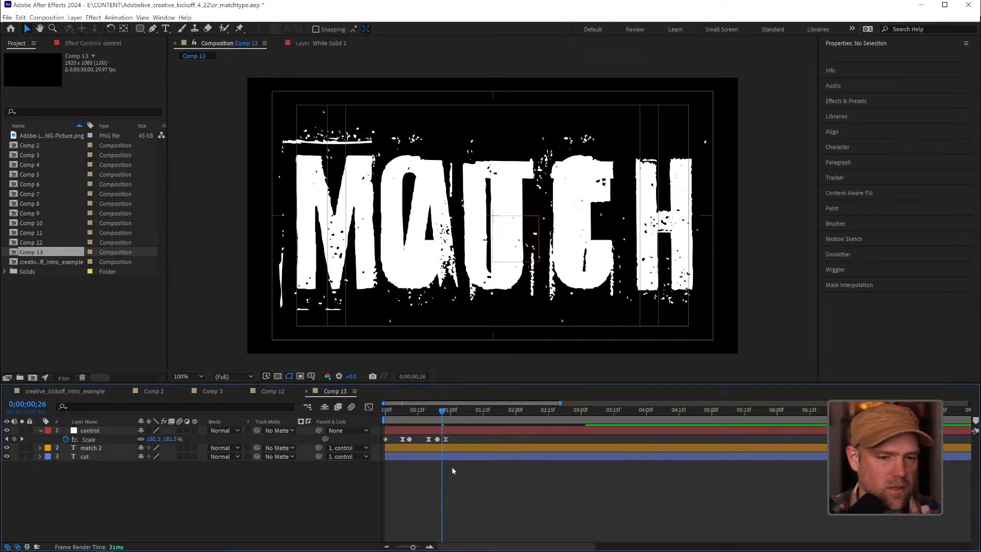
left_click_drag(384, 458, 436, 458)
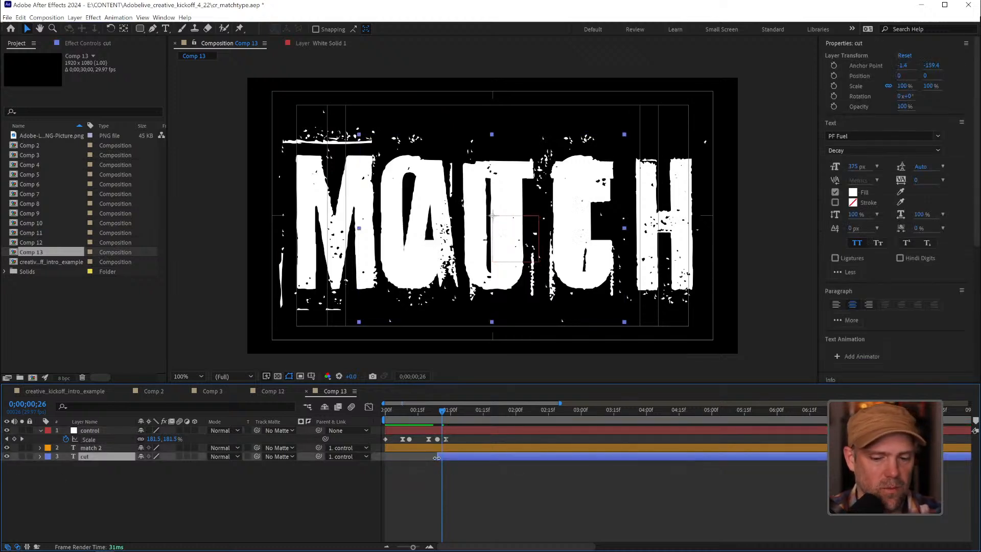
key("alt+bracketright")
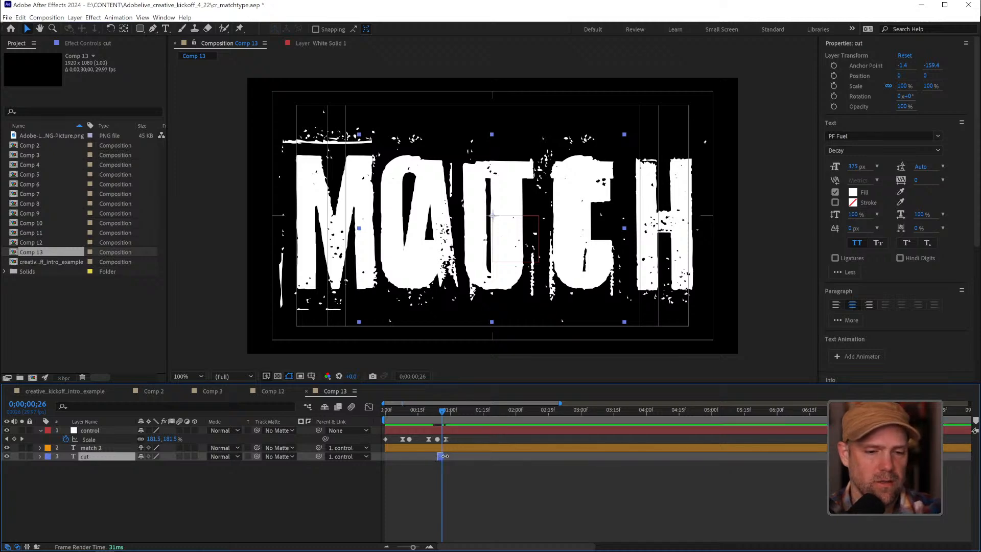
key("ctrl+z")
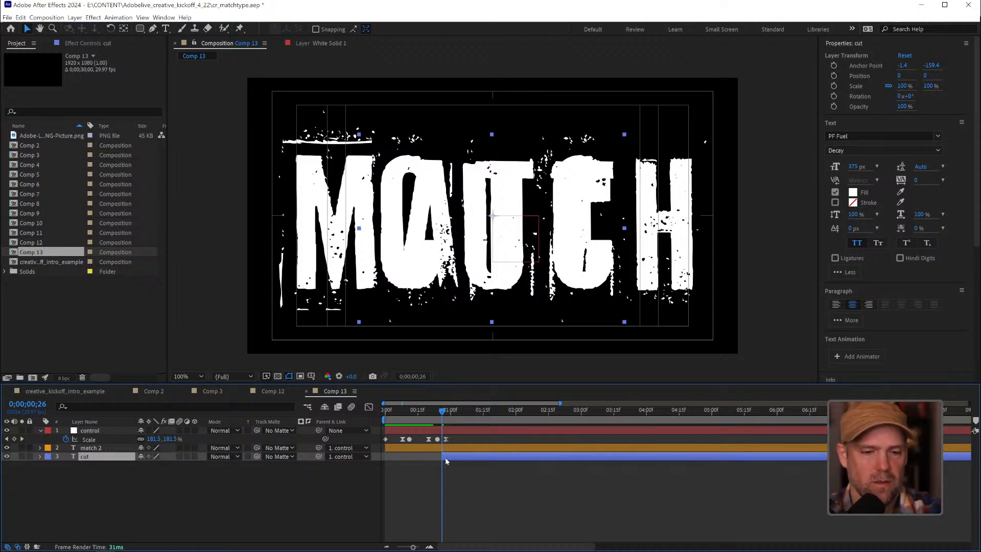
Trim the match 2 layer to end where cut begins at frame 26 and to start one frame into the composition
left_click(448, 451)
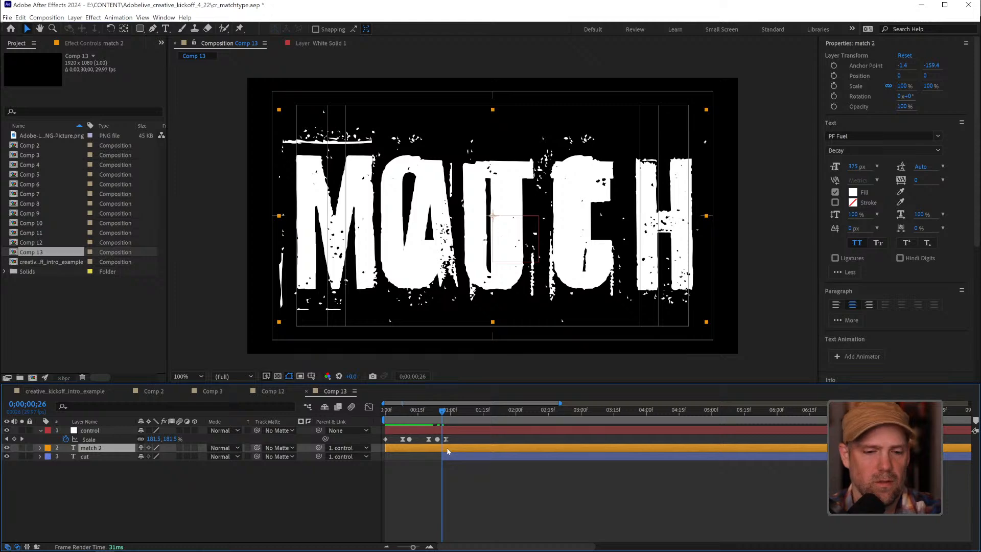
key("alt+bracketright")
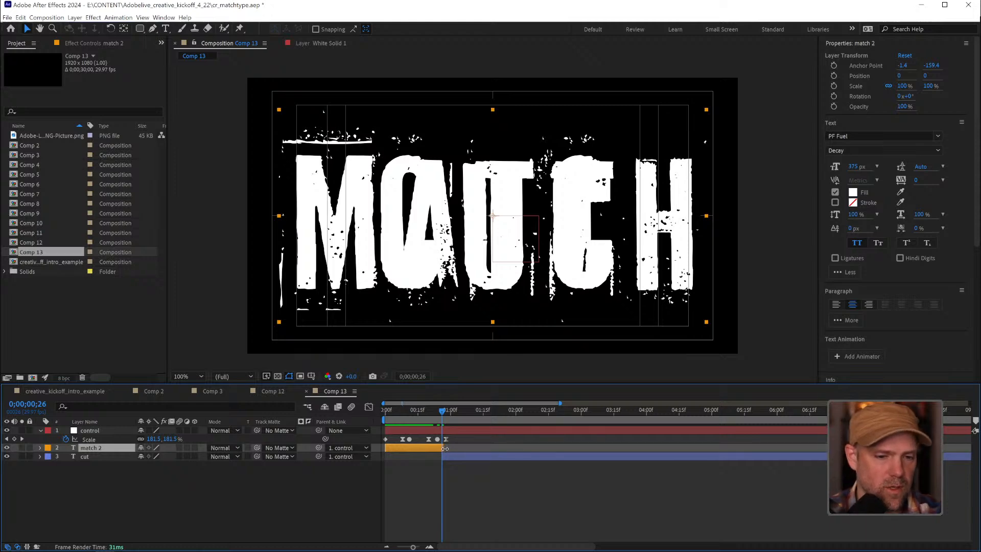
left_click_drag(445, 448, 442, 449)
left_click_drag(442, 413, 367, 419)
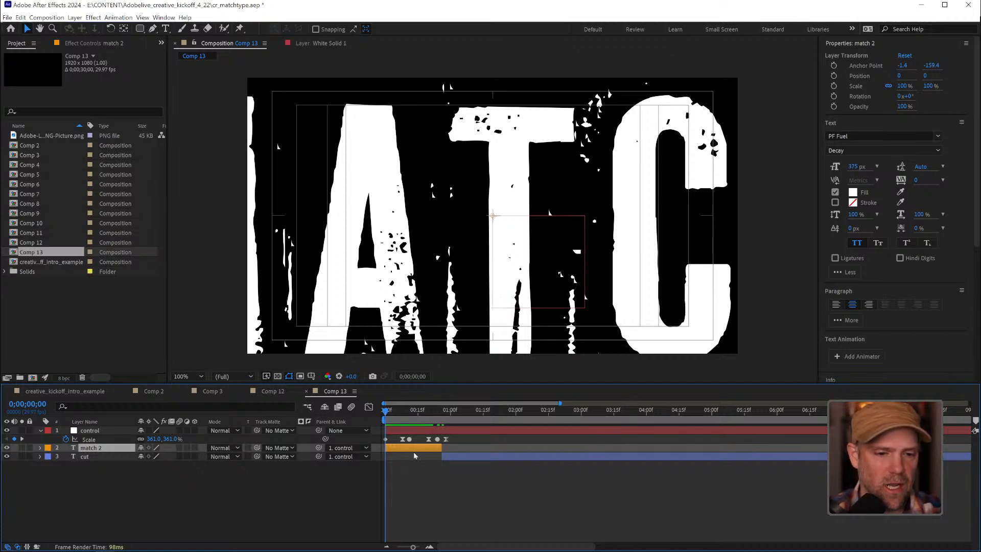
left_click_drag(386, 449, 387, 449)
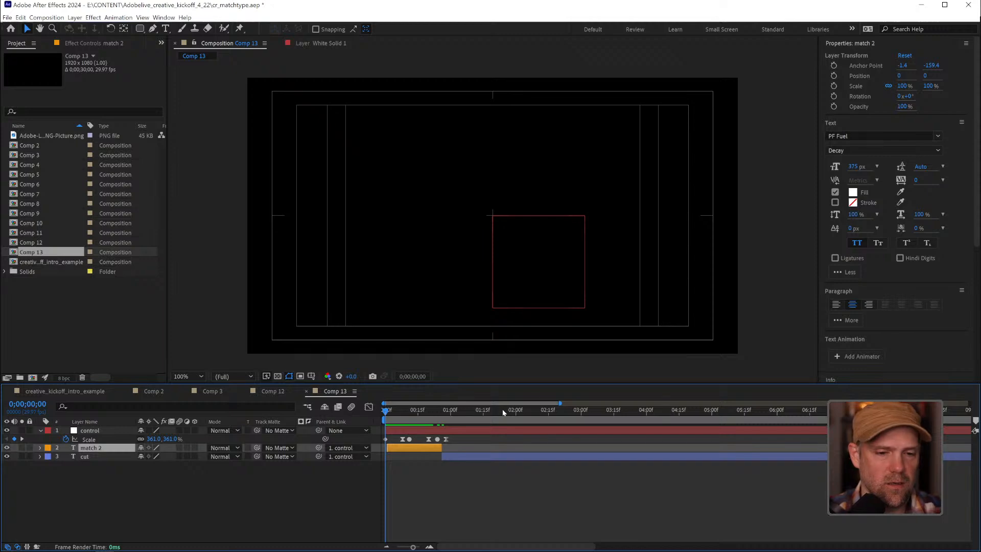
End the work area at 0;00;01;29 and preview the cut from "match" to "cut"
left_click_drag(503, 412, 514, 413)
key("n")
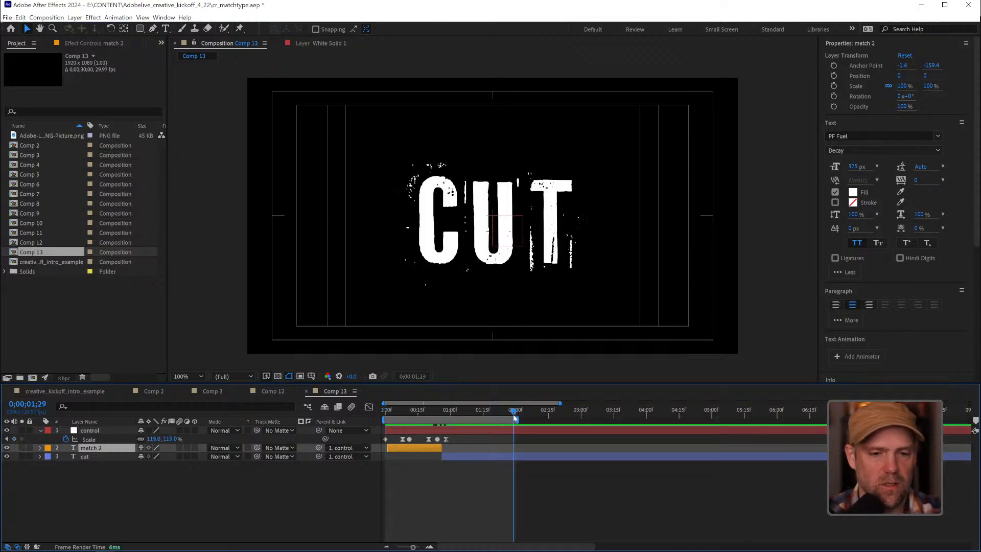
key("space")
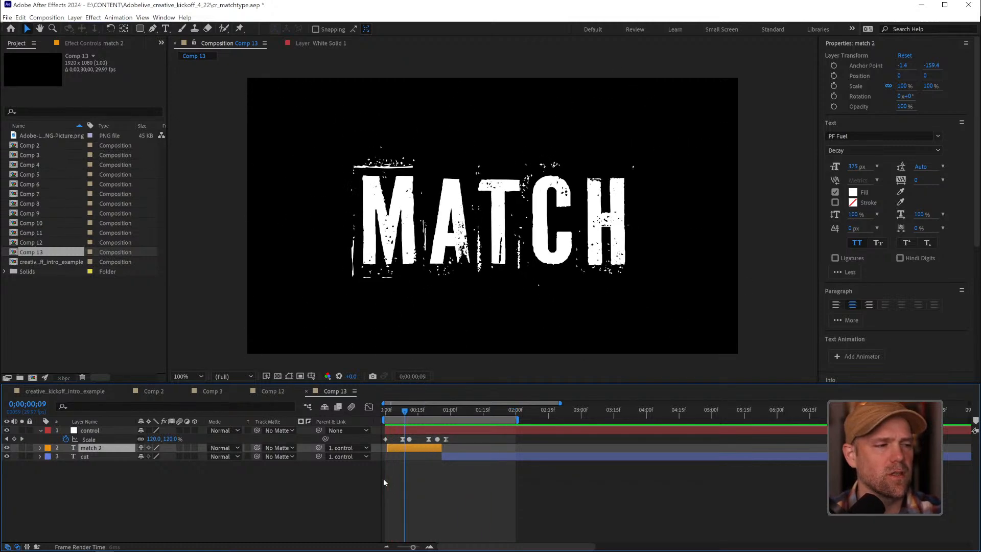
key("space")
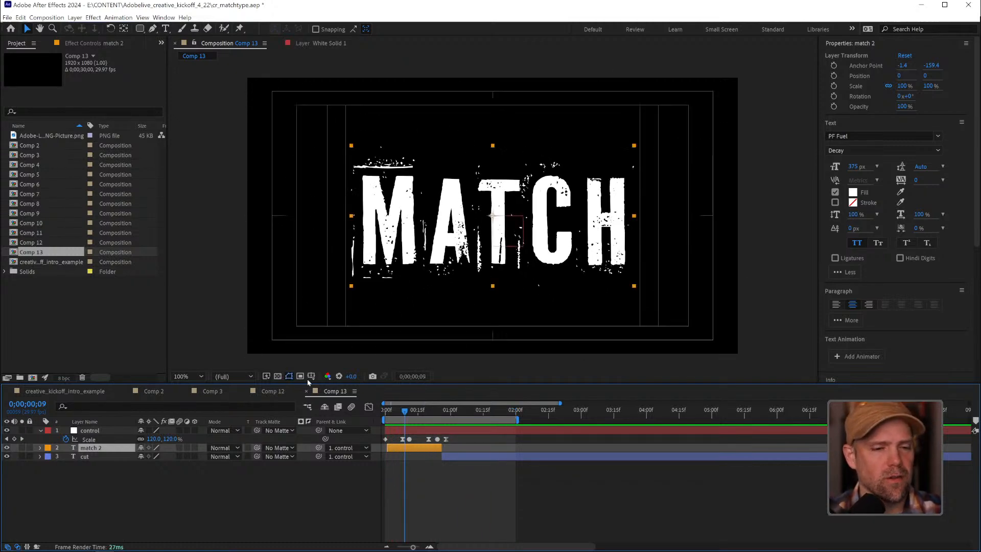
Examine the motion-blurred transition between "move" and "over" in Comp 12, then return to Comp 13
left_click(268, 391)
left_click_drag(442, 412, 407, 410)
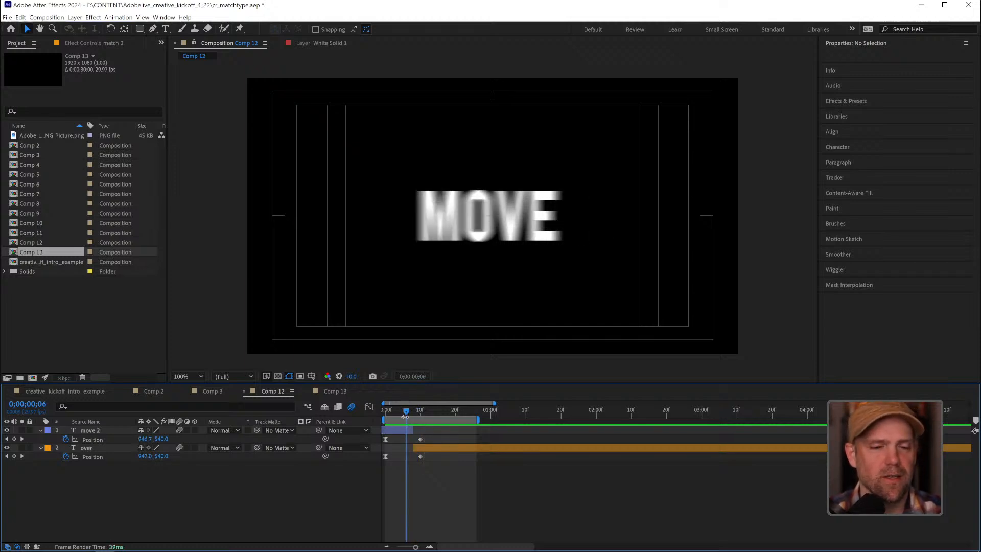
left_click_drag(407, 412, 422, 417)
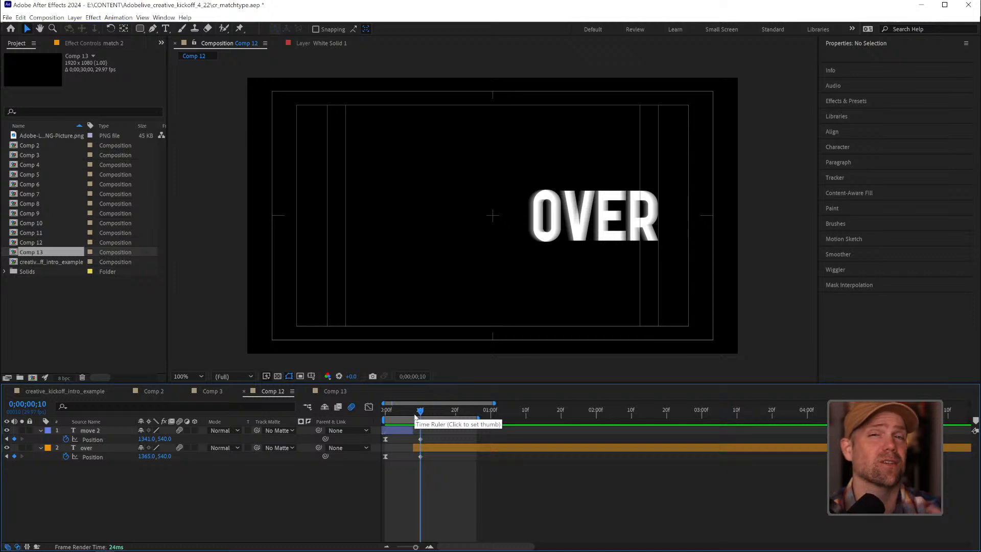
left_click(335, 390)
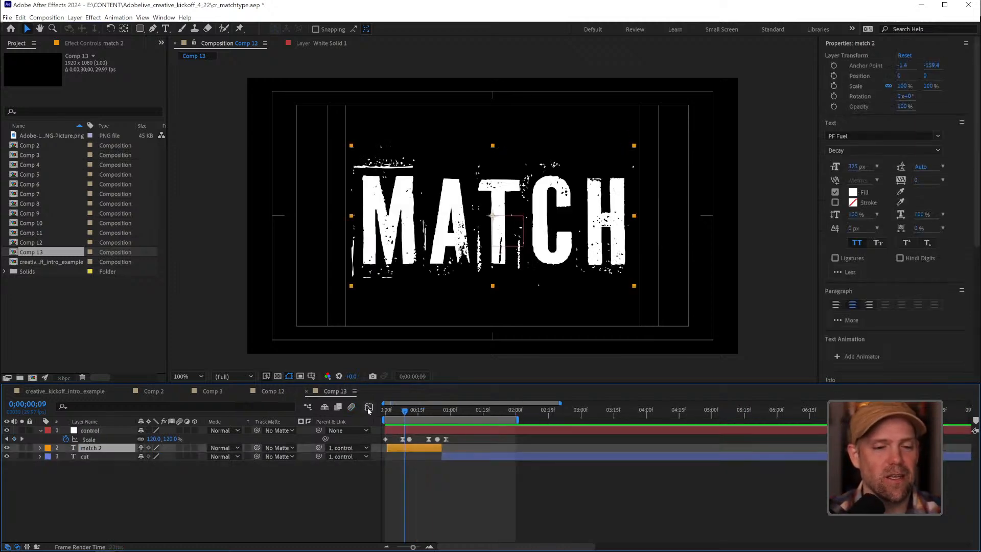
Enable motion blur for the composition and for the control, match 2 and cut layers, and preview the animation
left_click_drag(427, 410, 353, 408)
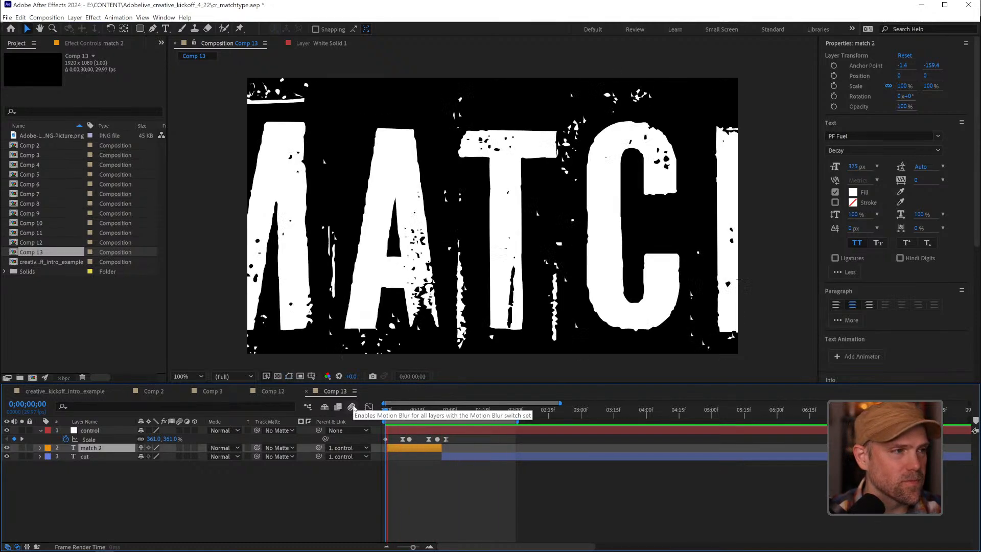
key("space")
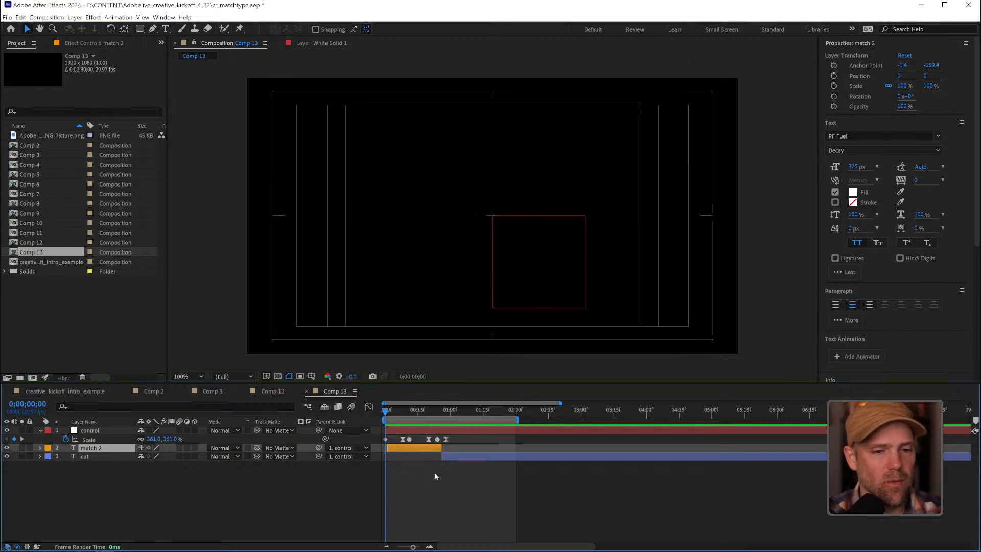
left_click(424, 408)
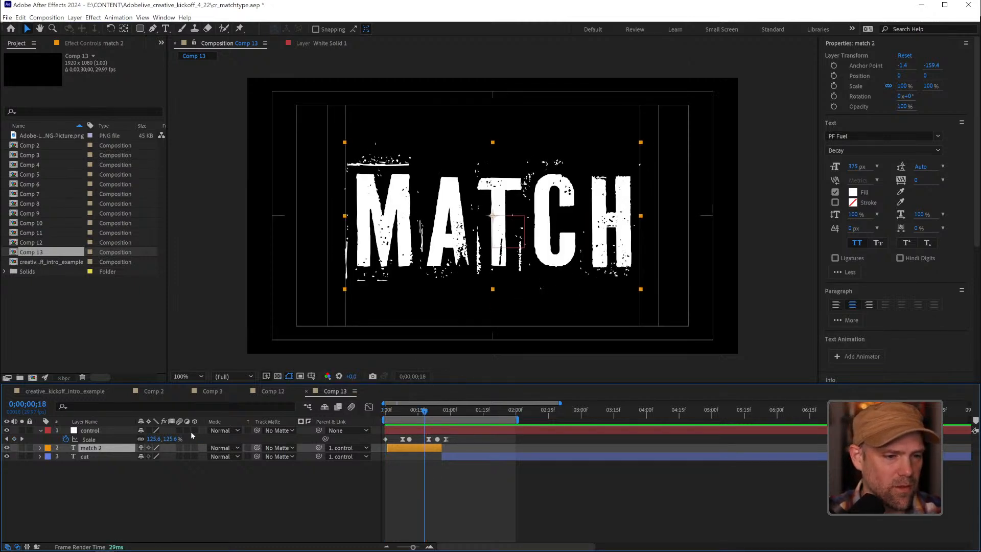
left_click_drag(179, 430, 179, 456)
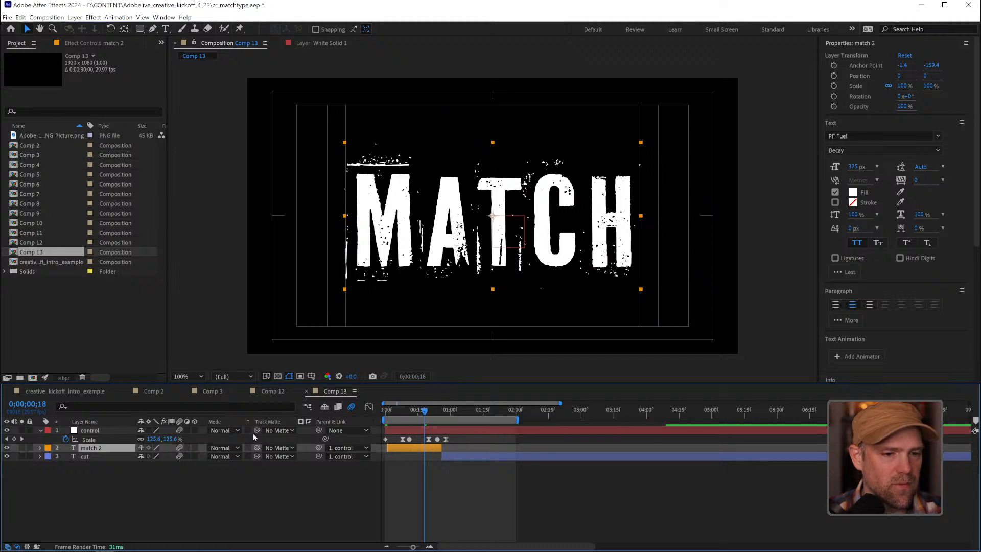
key("space")
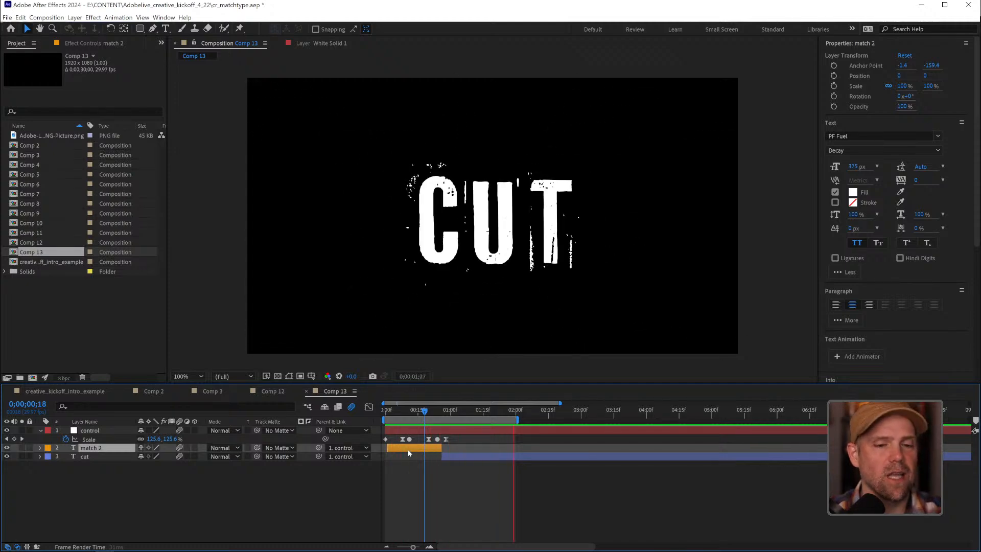
key("space")
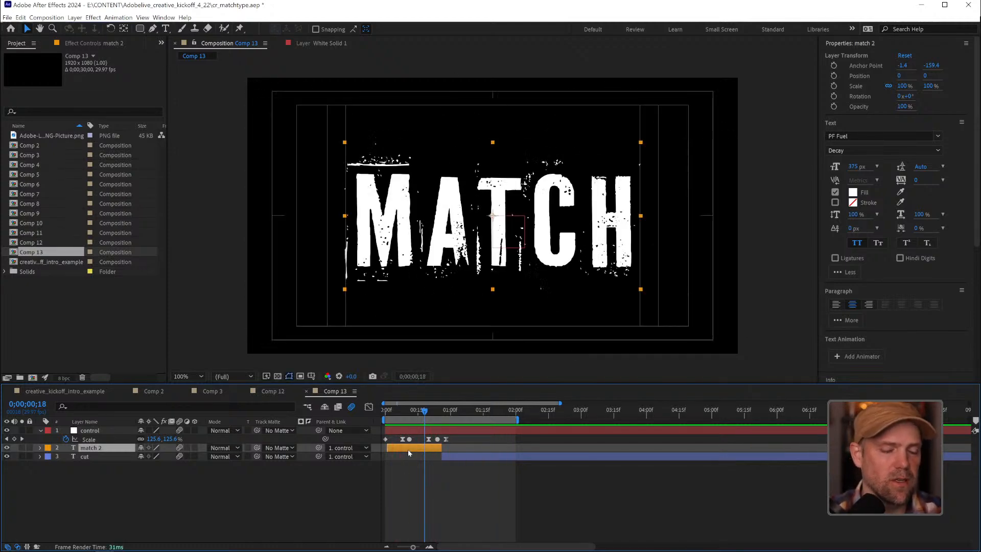
Add a wiggle(10,5) expression to the Position property of the control layer
mouse_move(424, 410)
left_mouse_down()
mouse_move(439, 414)
mouse_move(405, 414)
left_mouse_up()
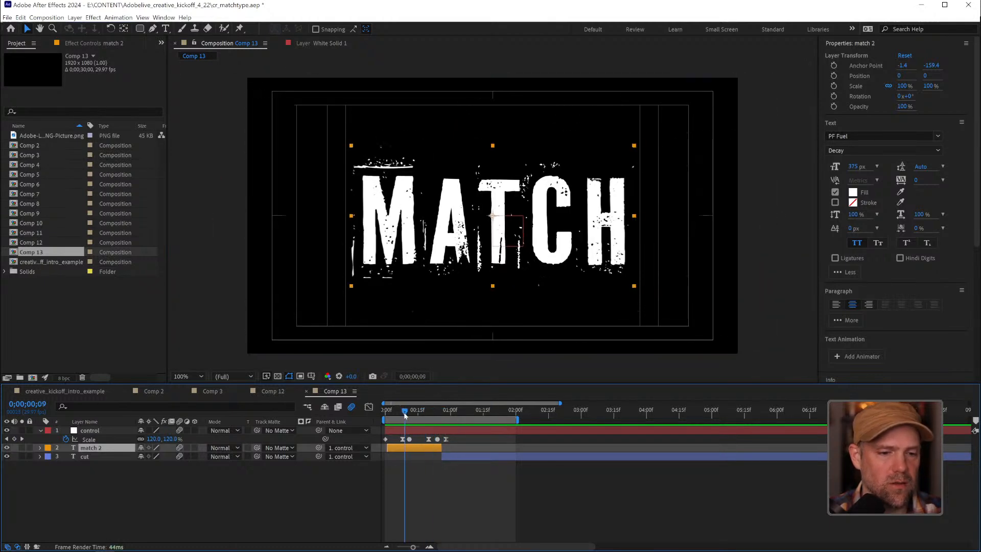
left_click(102, 431)
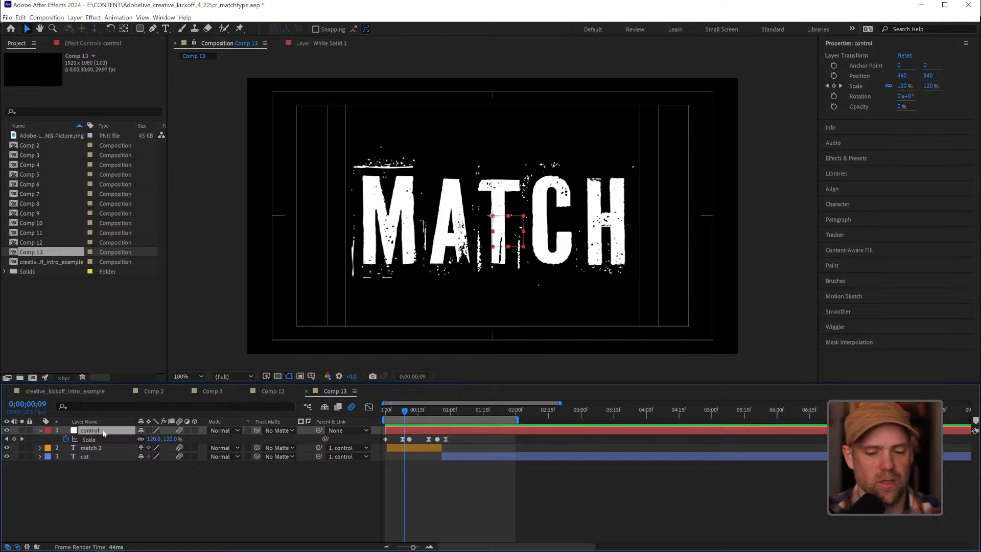
key("p")
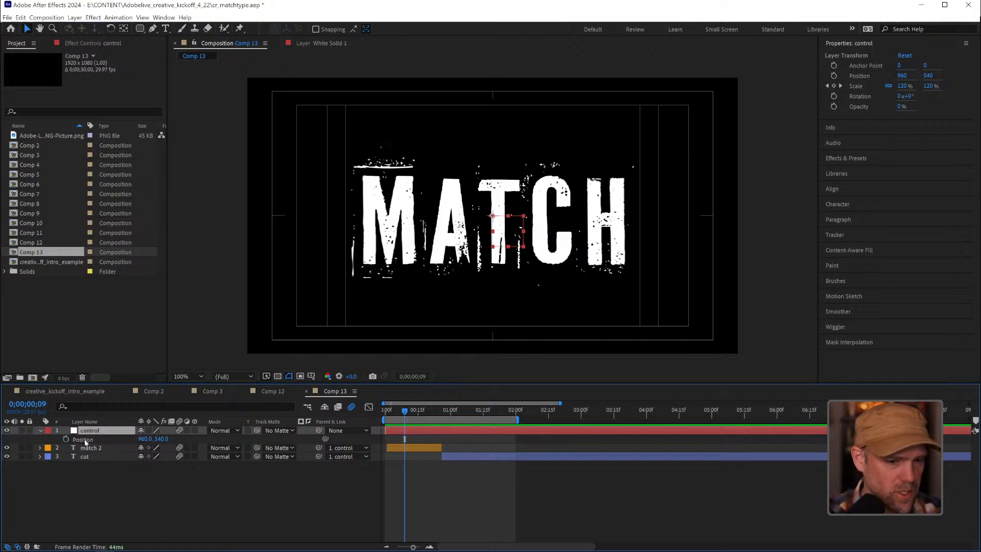
left_click(85, 441)
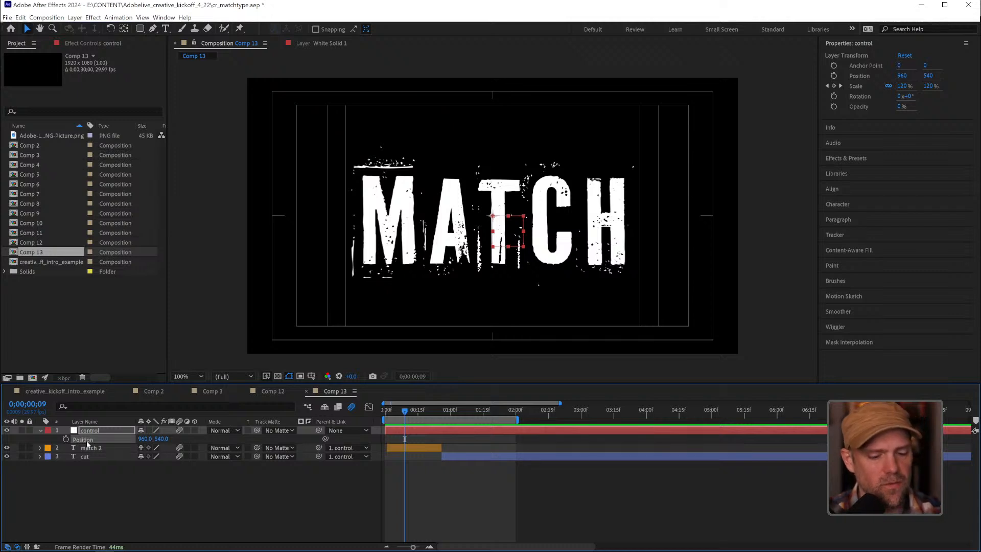
key("alt+shift+equal")
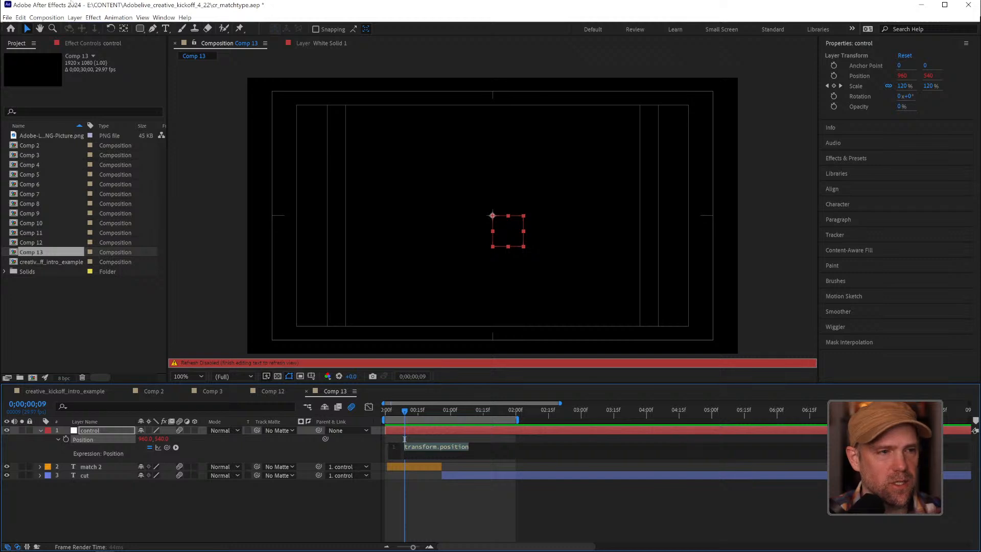
left_click(118, 17)
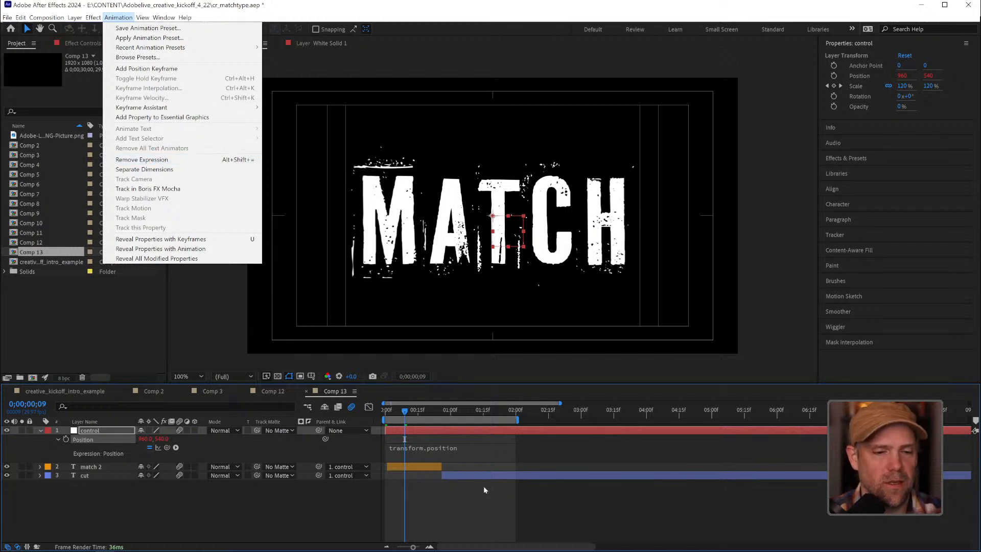
left_click(449, 448)
type("wiggle")
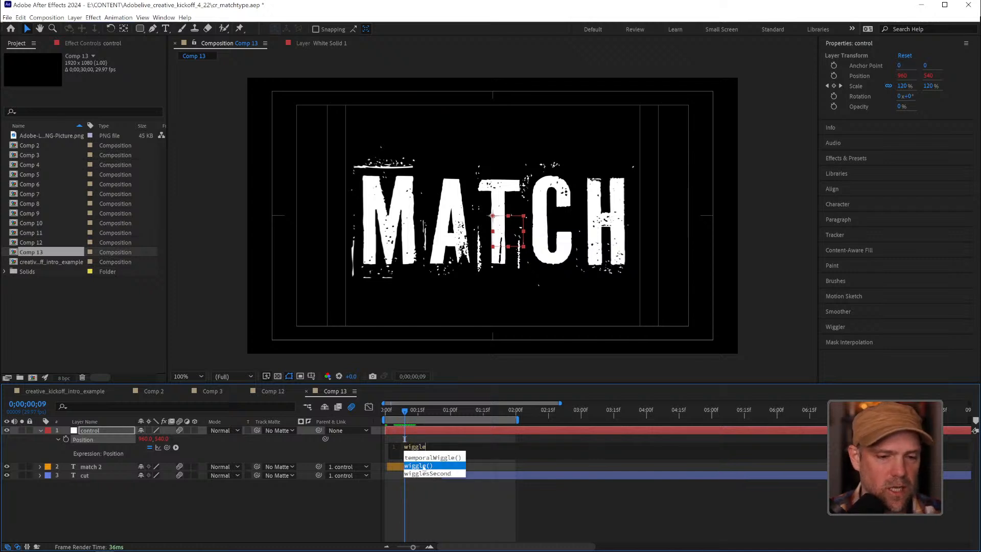
key("Return")
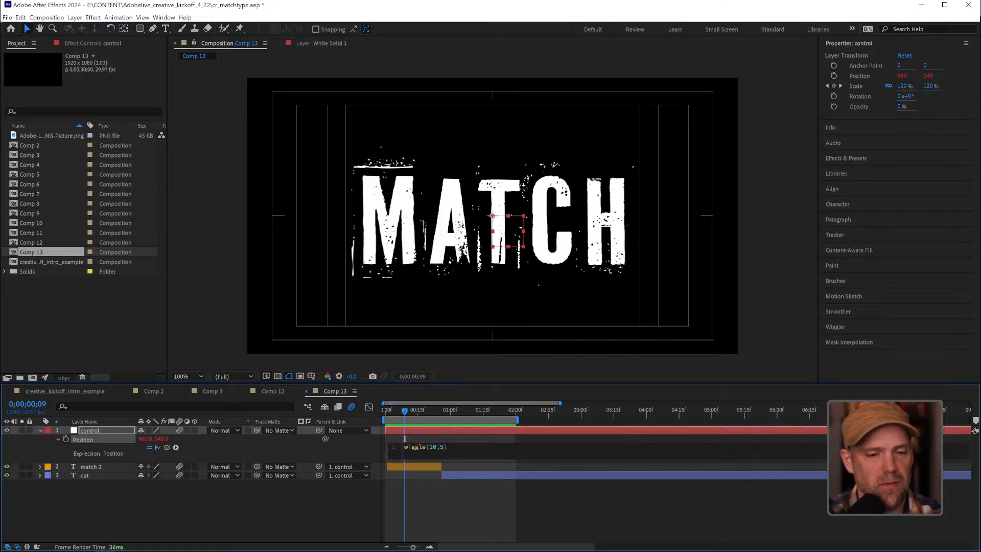
left_click(489, 505)
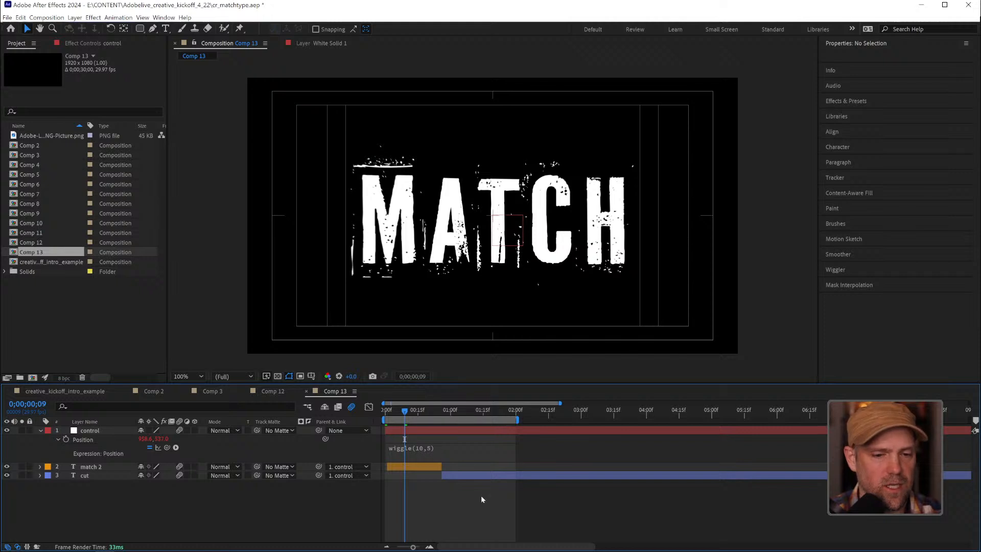
Preview the wiggling cut from "match" to "cut"
key("apostrophe")
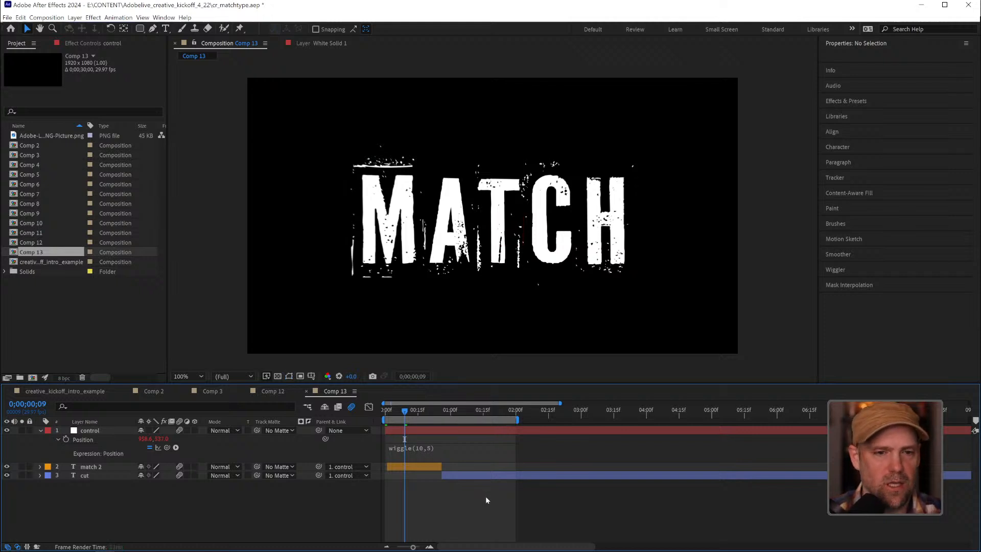
key("space")
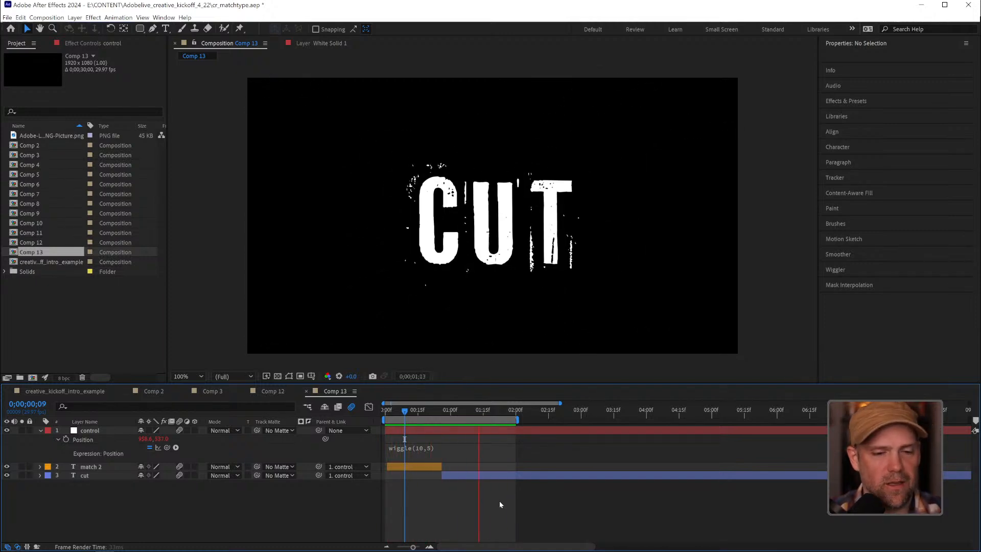
key("space")
Change the control layer's position expression to wiggle(20,5) and preview the faster shake
left_click(420, 448)
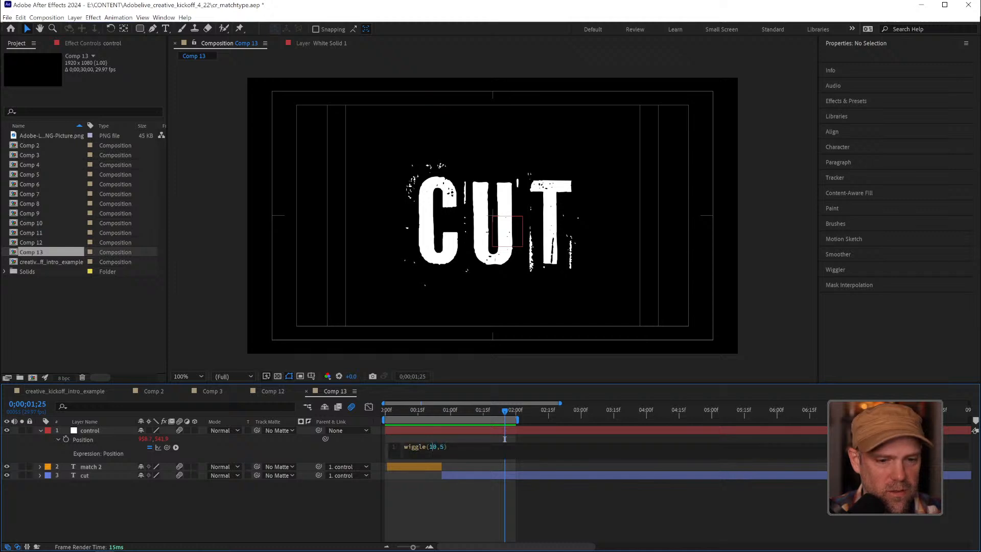
type("2")
key("KP_Enter")
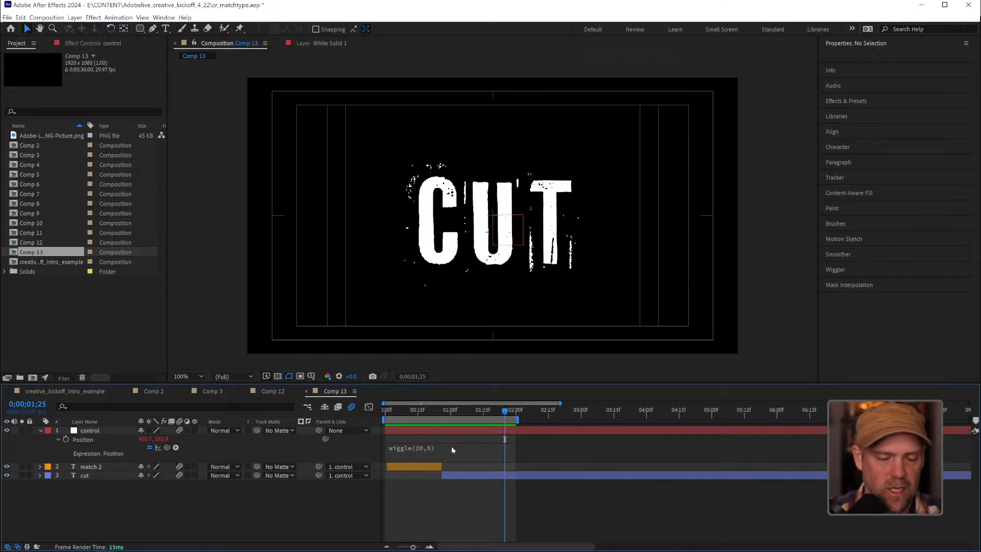
key("space")
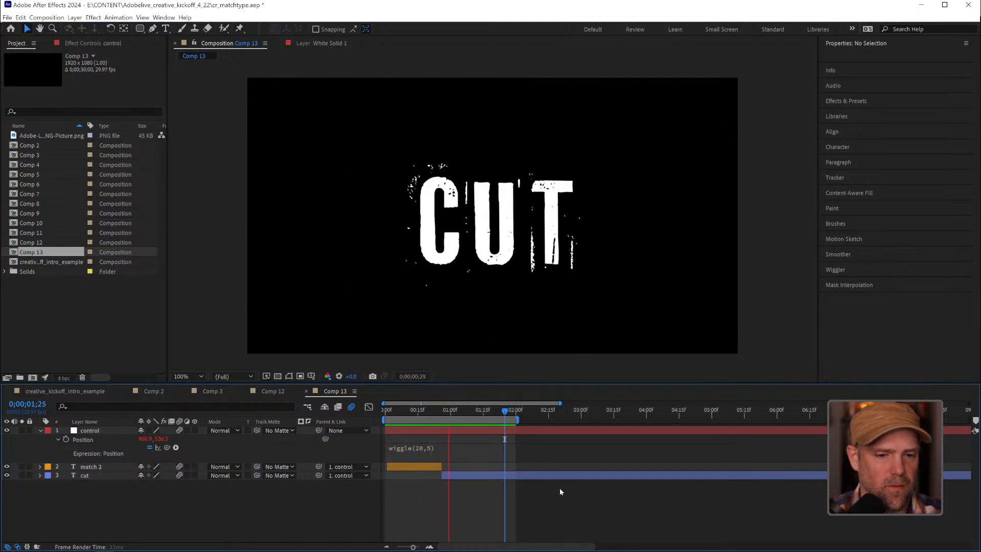
key("space")
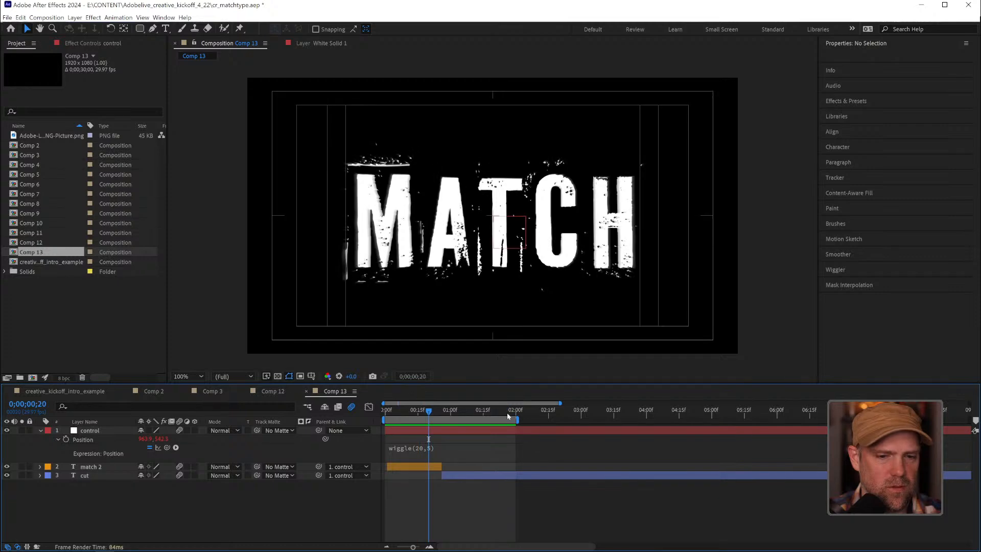
left_click(413, 411)
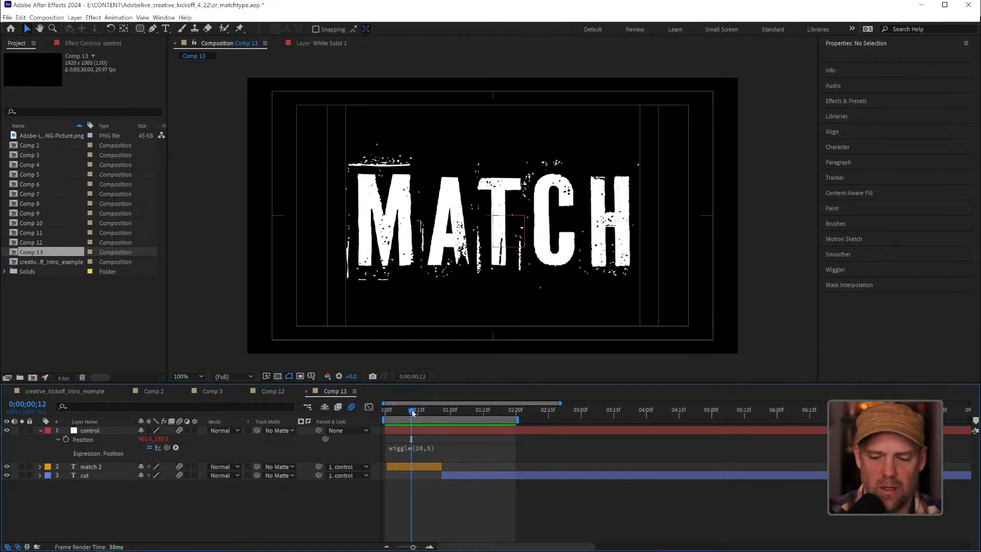
key("space")
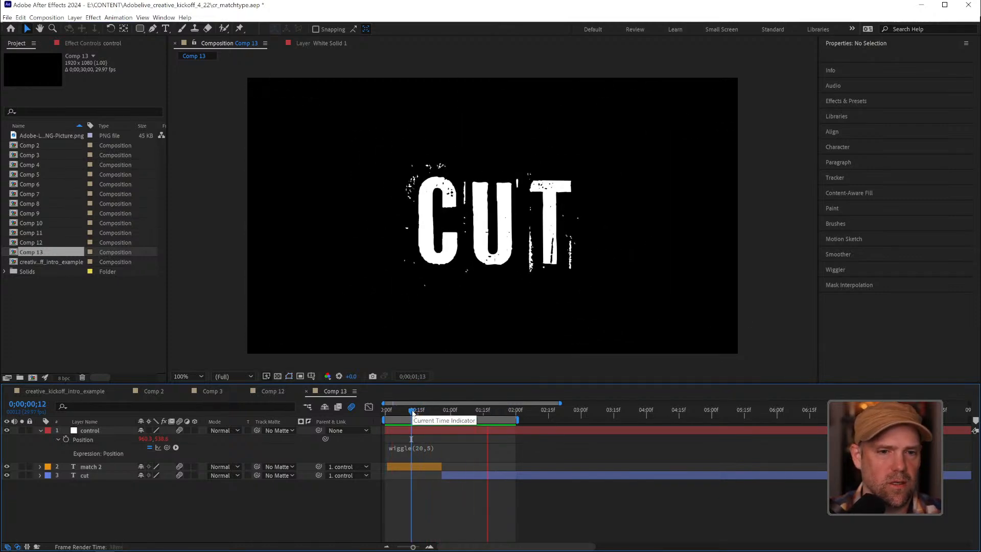
key("space")
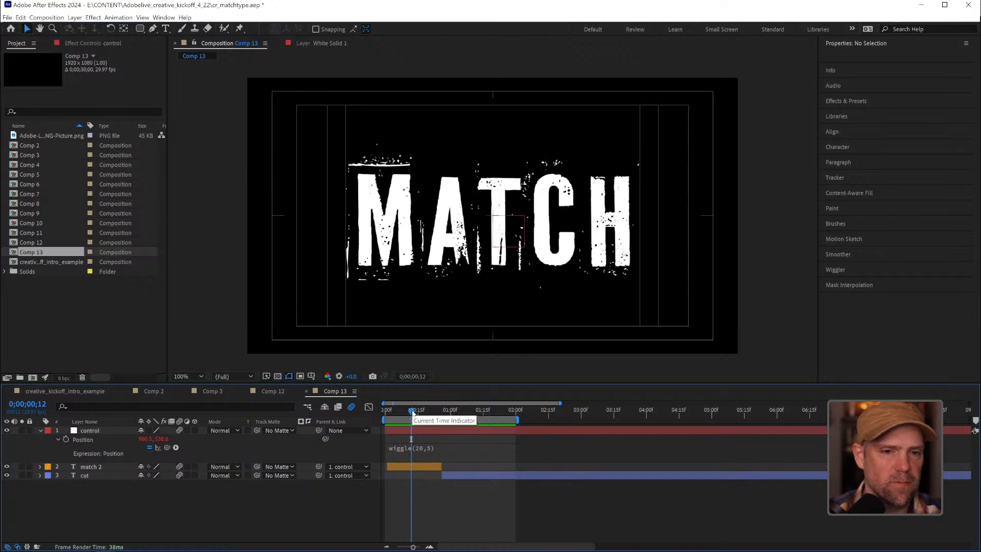
Rotate the control layer to -7° and preview the tilted match cut
left_click(86, 435)
key("r")
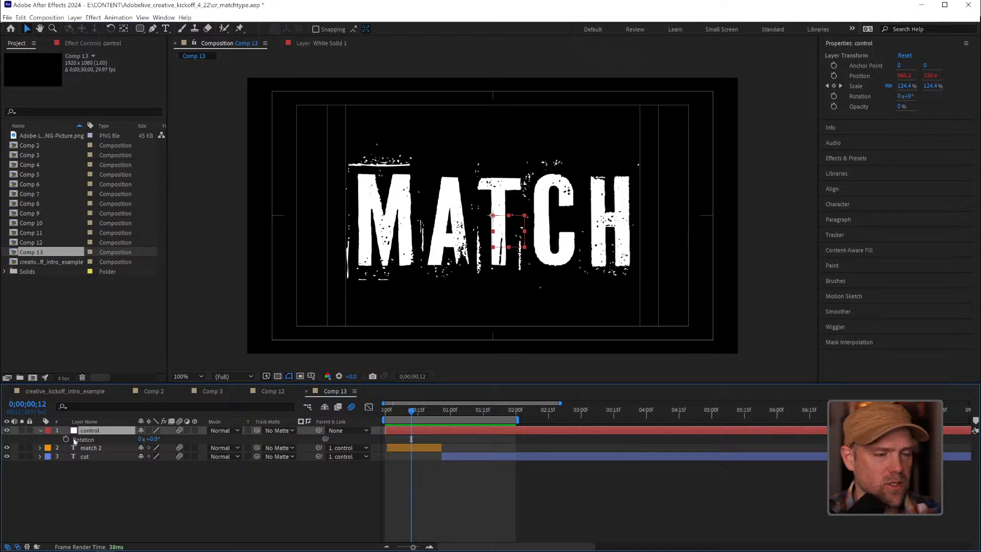
left_click_drag(152, 440, 148, 439)
left_click(147, 439)
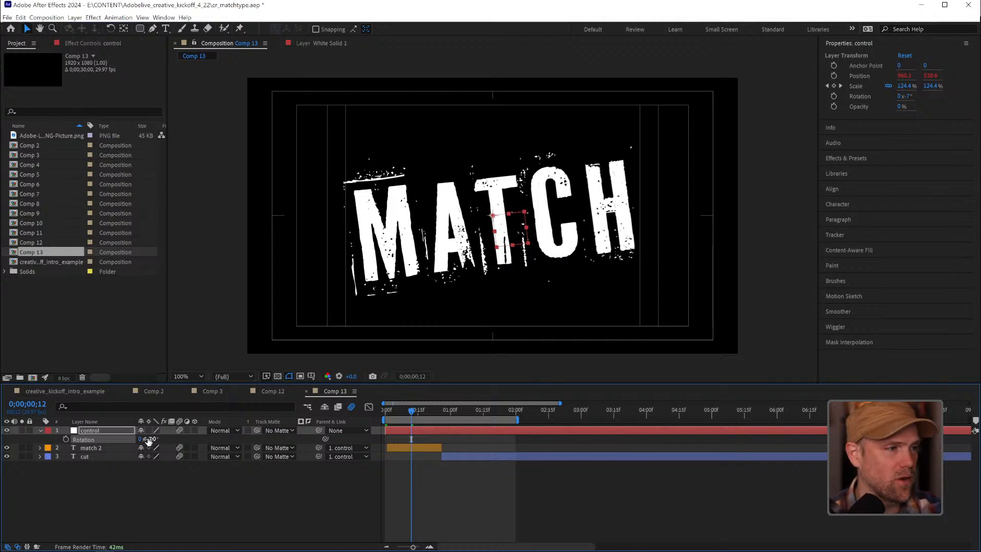
key("space")
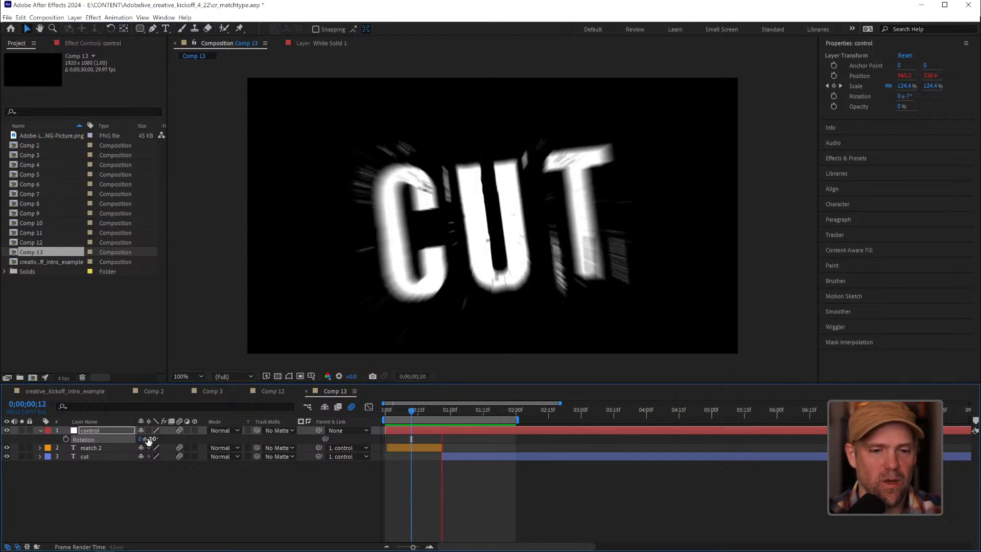
key("space")
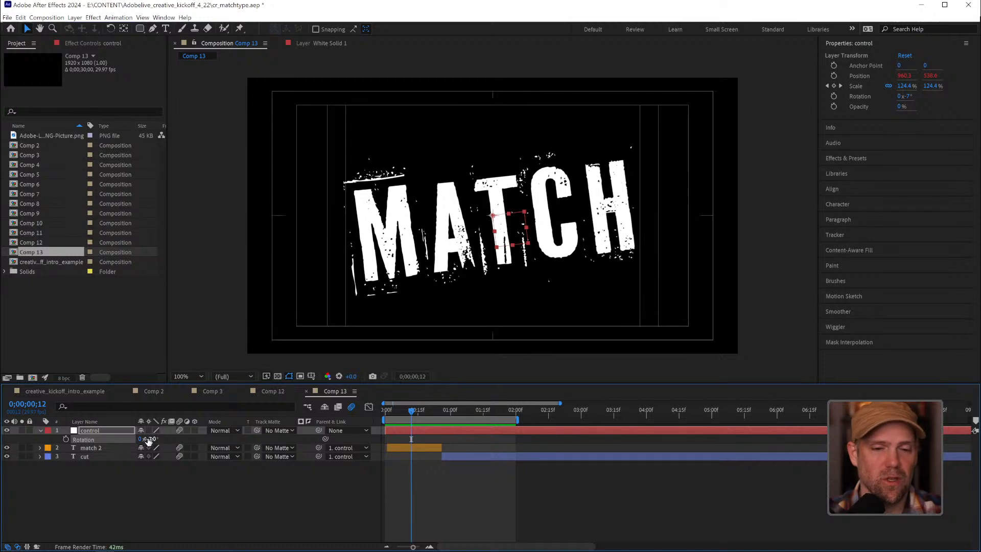
left_click(499, 486)
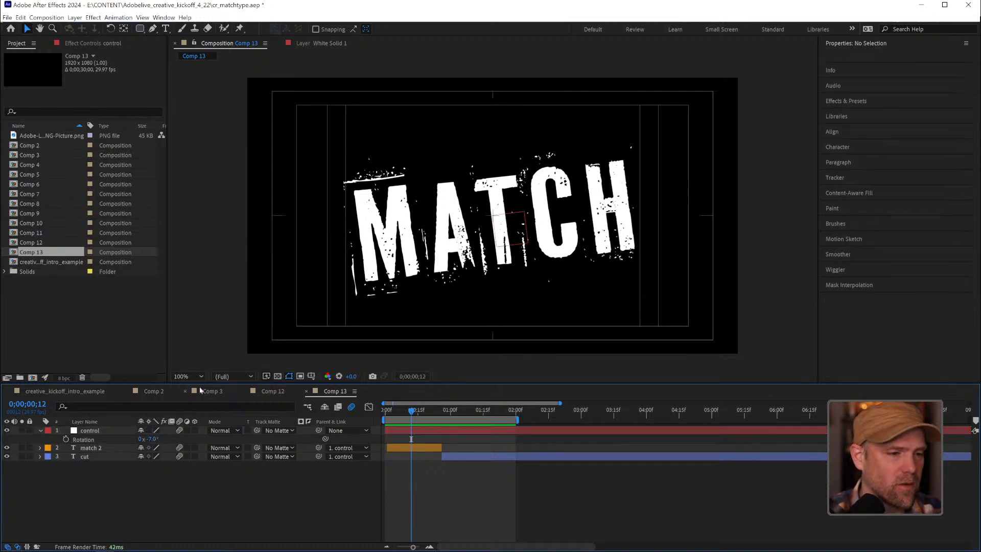
Switch to the creative_kickoff_intro_example composition and play the intro from its start, then again from 0;00;01;00
left_click(90, 391)
left_click(400, 408)
key("Home")
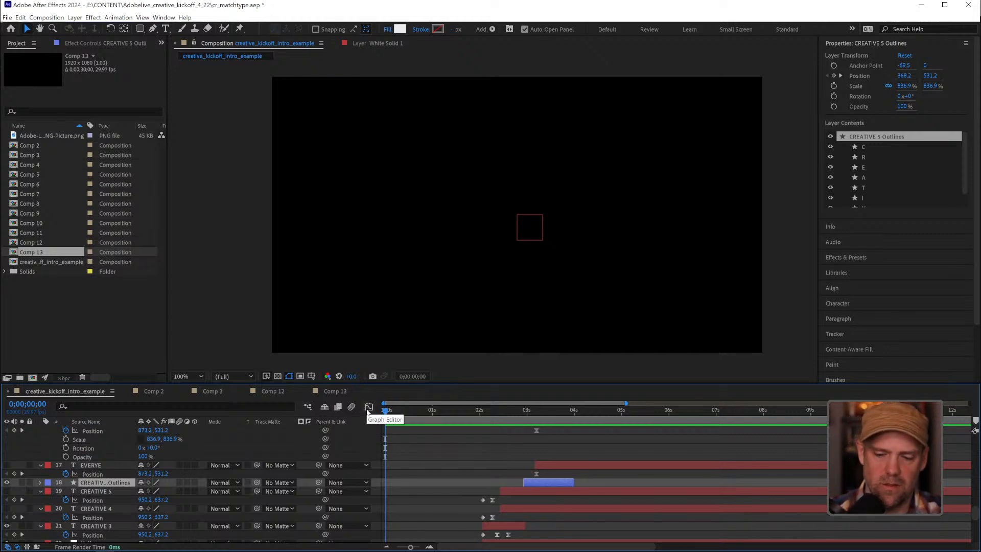
key("space")
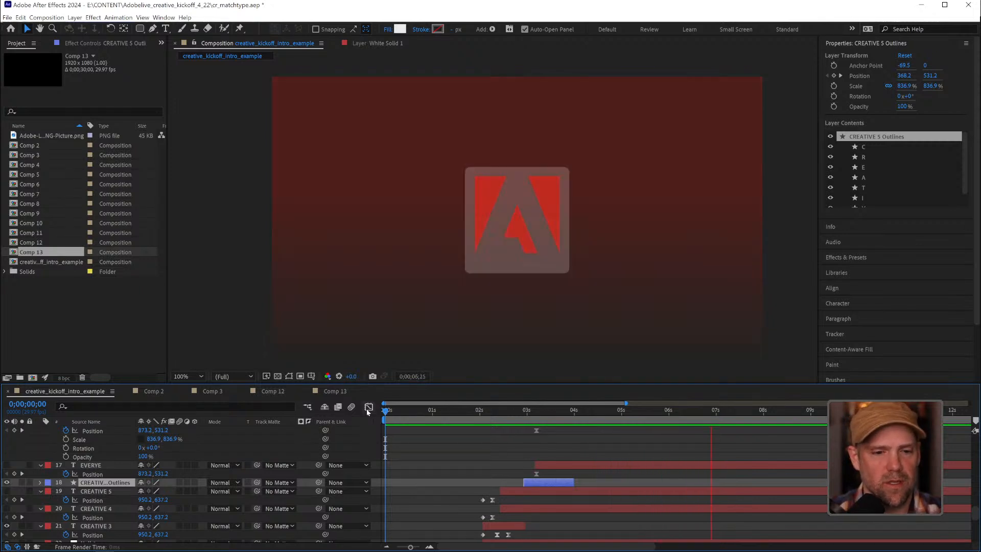
key("space")
left_click_drag(416, 412, 379, 413)
key("space")
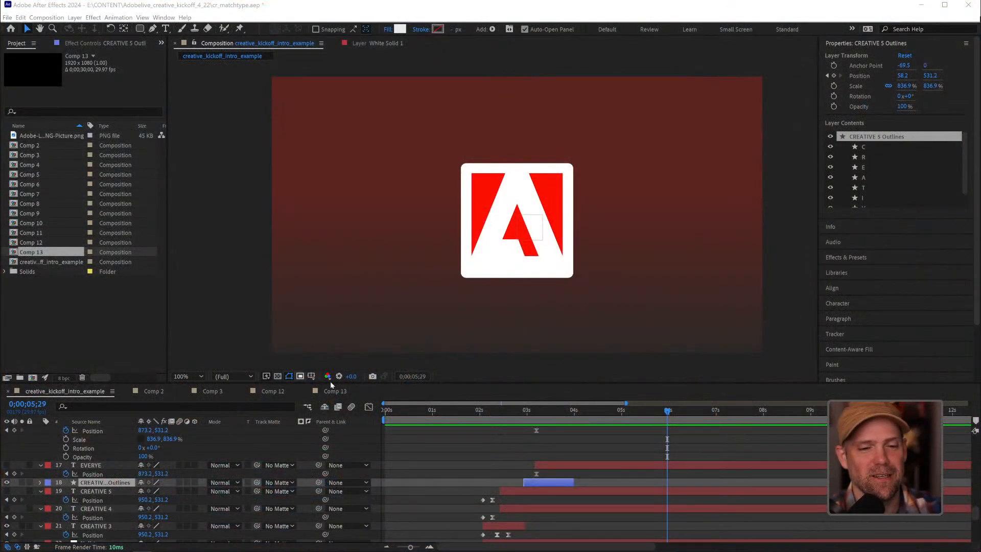
mouse_move(432, 410)
left_mouse_down()
mouse_move(500, 415)
mouse_move(433, 411)
left_mouse_up()
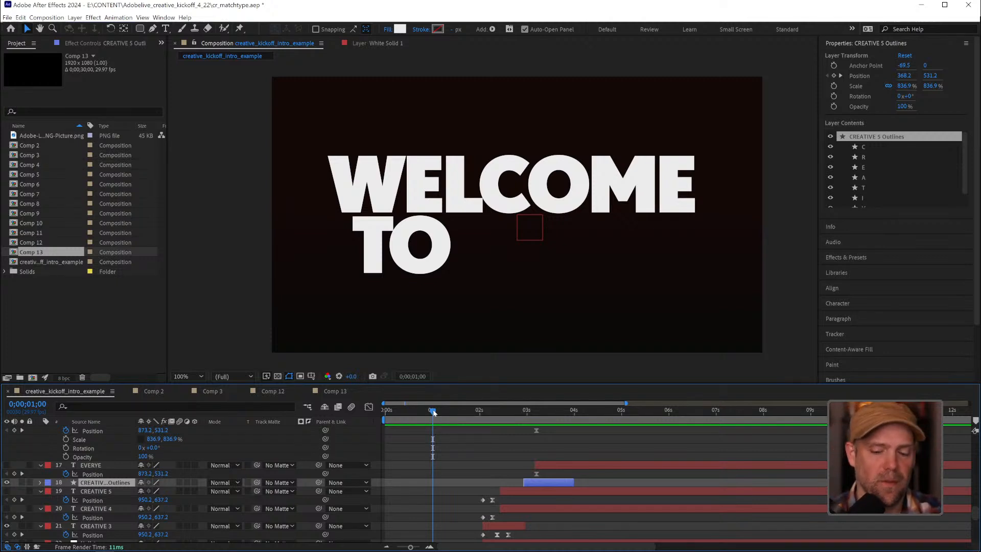
key("space")
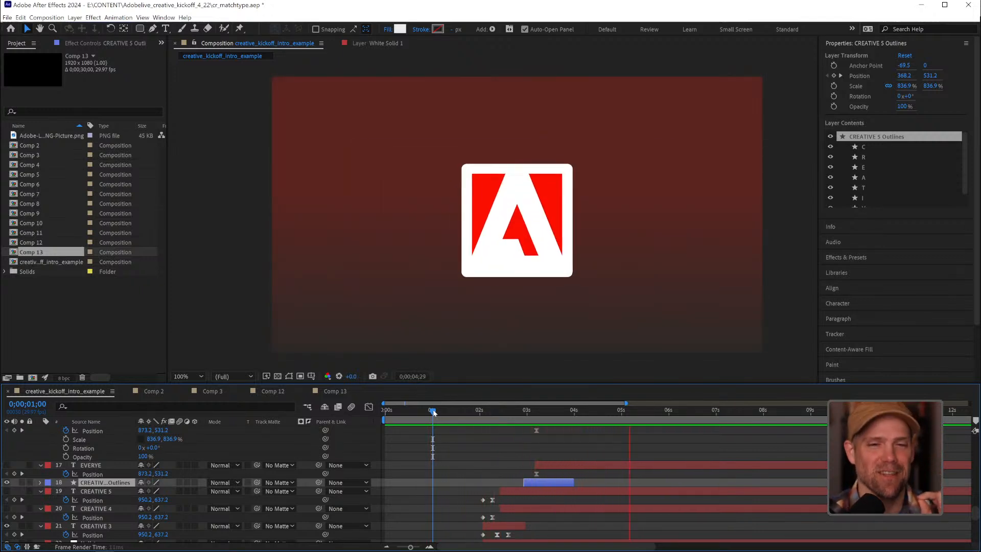
key("space")
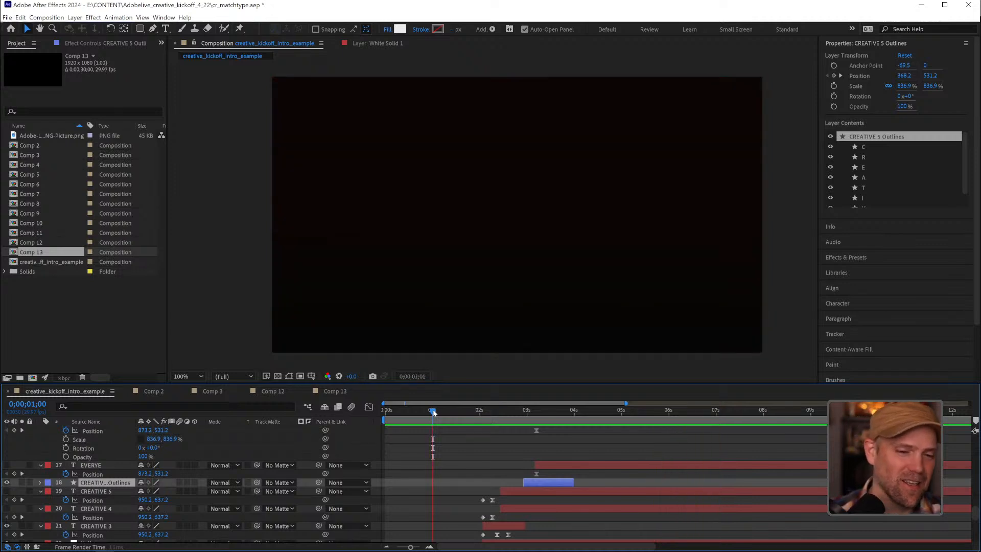
Examine the "WELCOME TO YOUR" transition frame by frame up to 0;00;02;01, along with the position keyframes of WELCOME and its null
left_click_drag(433, 413, 456, 412)
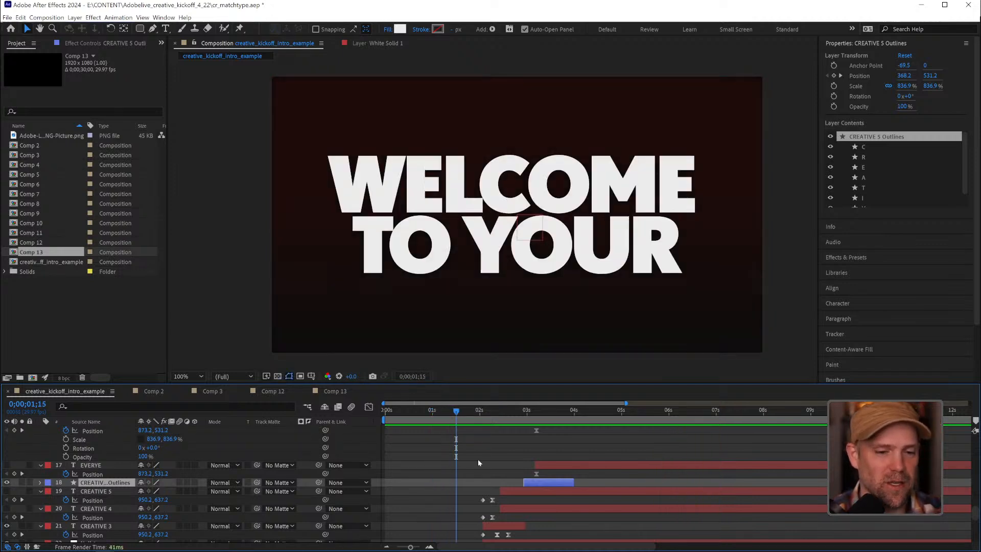
scroll(474, 437, "down", 5)
scroll(493, 429, "up", 3)
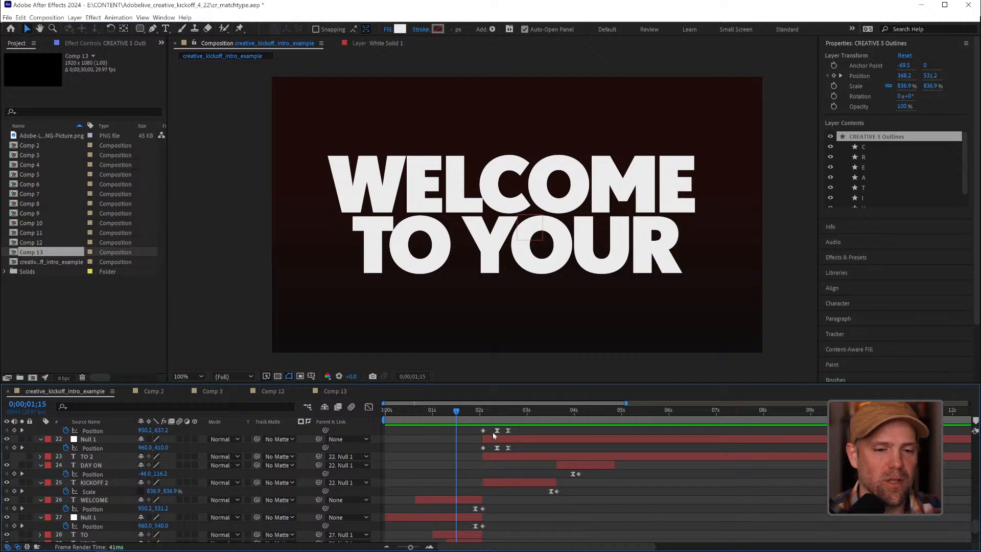
left_click(469, 411)
left_click_drag(469, 413, 474, 414)
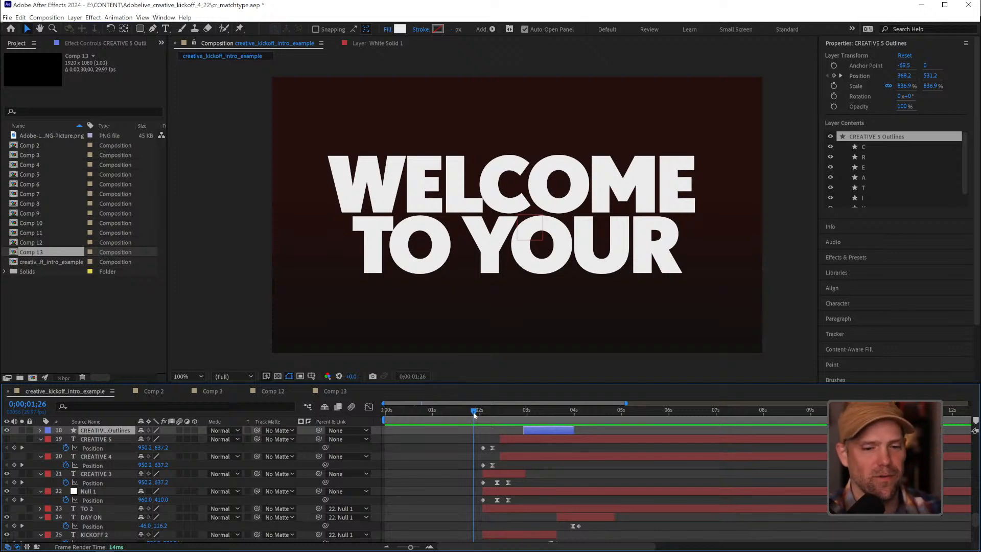
left_click_drag(474, 415, 477, 416)
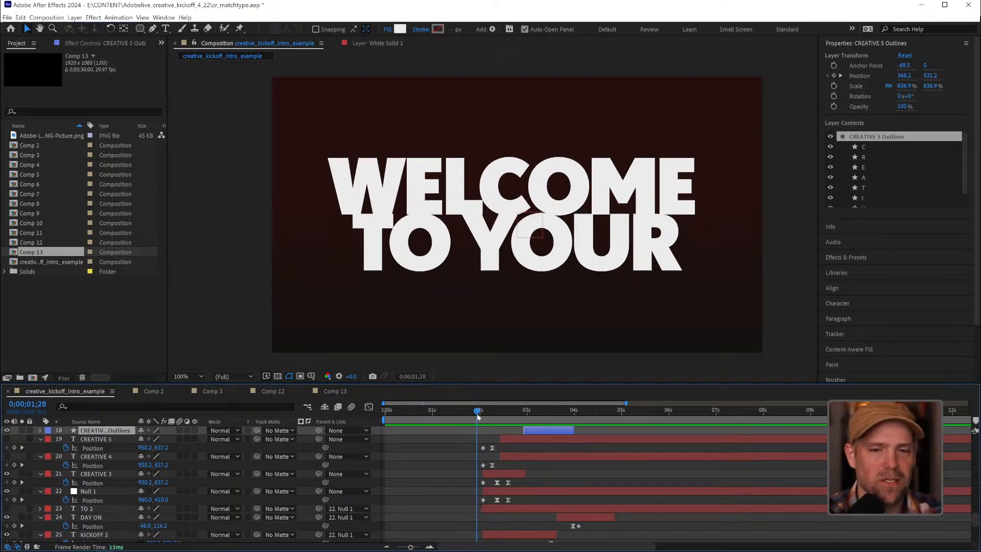
scroll(511, 447, "down", 2)
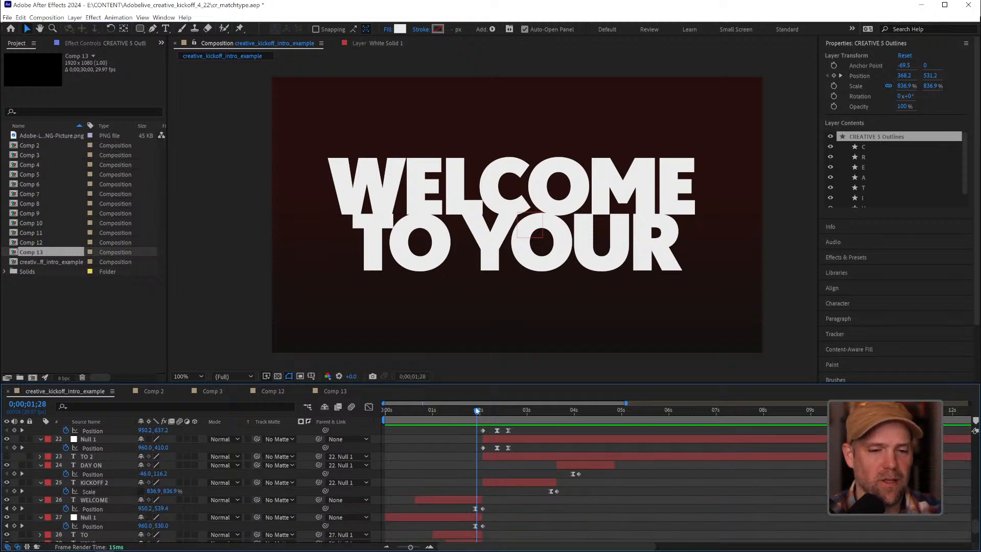
left_click(481, 410)
mouse_move(480, 410)
left_mouse_down()
mouse_move(459, 412)
mouse_move(480, 414)
left_mouse_up()
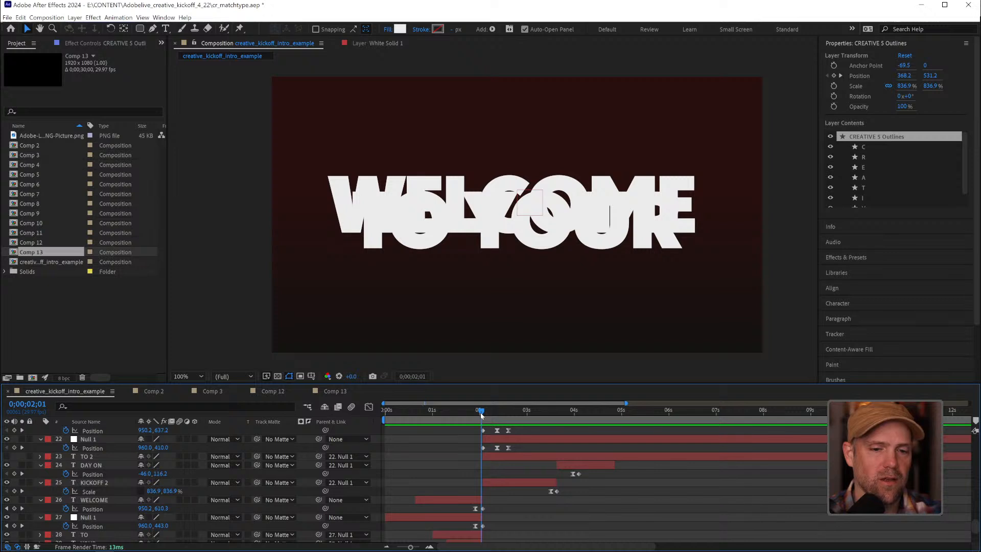
Compare the WELCOME-to-CREATIVE overlap at 0;00;02;02, and preview the intro from 0;00;01;04
left_click_drag(481, 415, 483, 415)
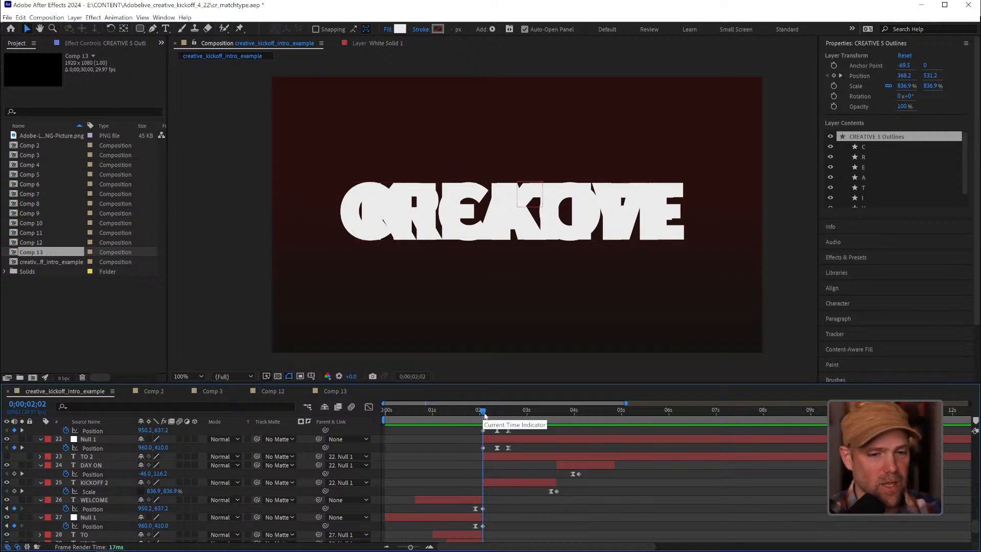
left_click_drag(484, 413, 442, 412)
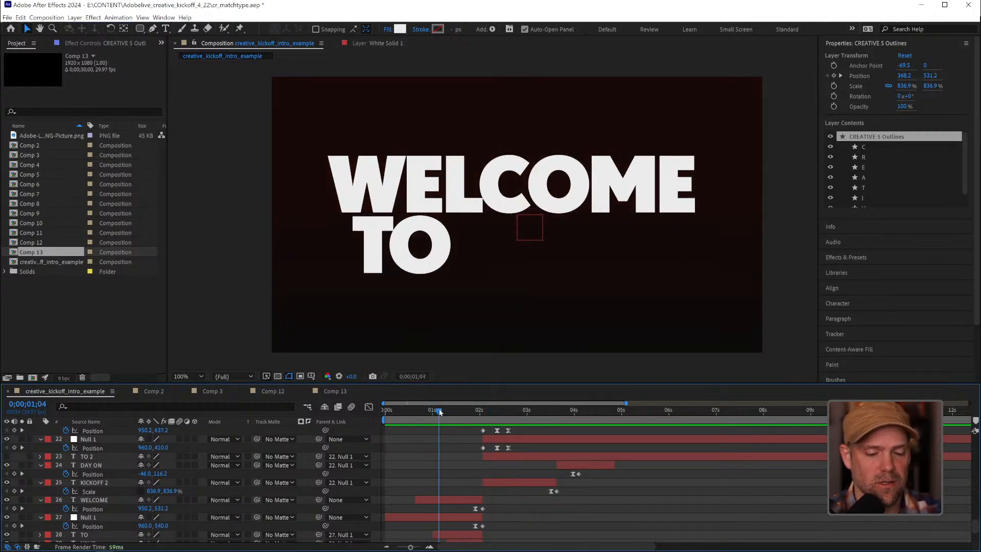
key("space")
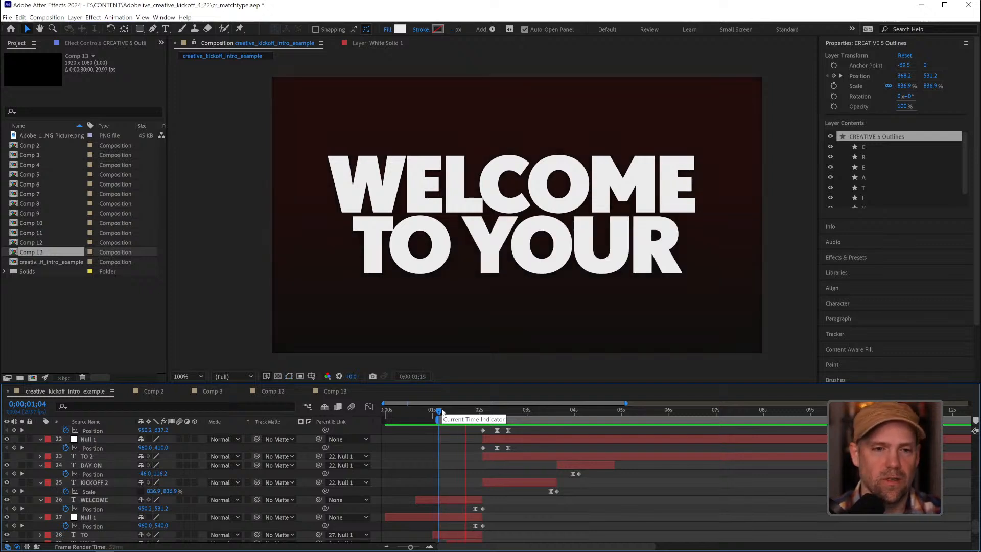
key("space")
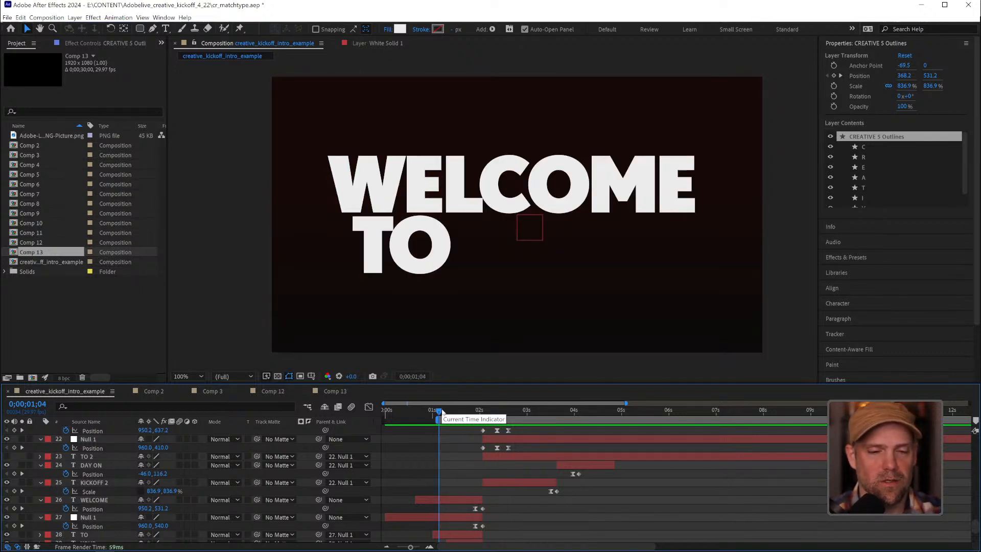
Examine the CREATIVE-to-EVERY letter swap around 0;00;03;03 to 0;00;03;08 along with the keyframes of the outline layers
left_click_drag(442, 411, 539, 412)
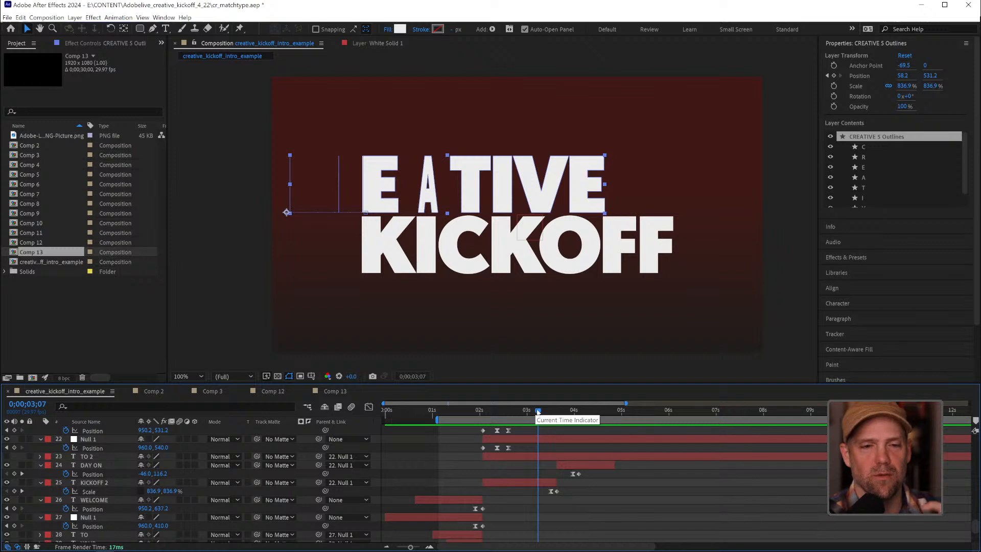
mouse_move(537, 412)
left_mouse_down()
mouse_move(521, 412)
mouse_move(533, 410)
left_mouse_up()
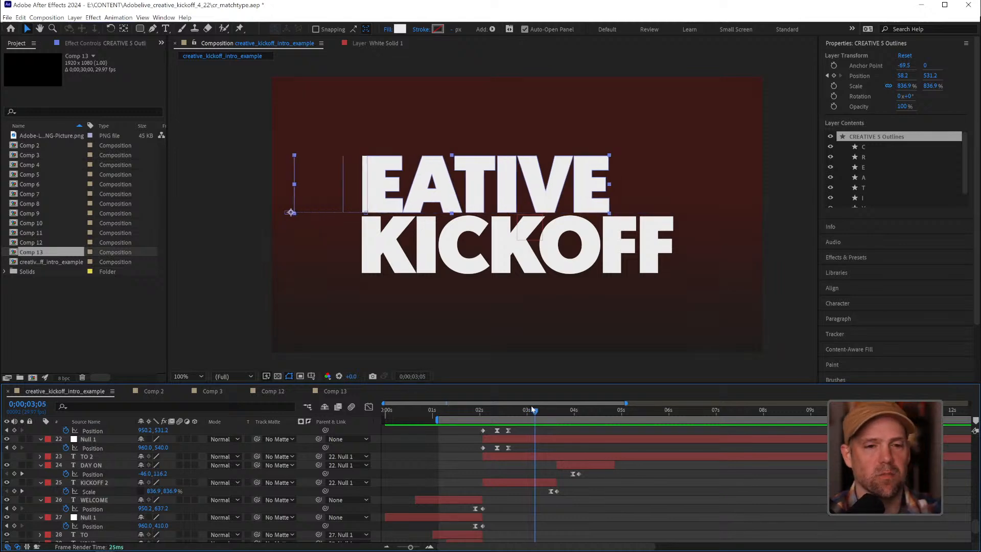
mouse_move(533, 410)
left_mouse_down()
mouse_move(541, 410)
mouse_move(521, 408)
mouse_move(538, 407)
left_mouse_up()
scroll(547, 435, "up", 5)
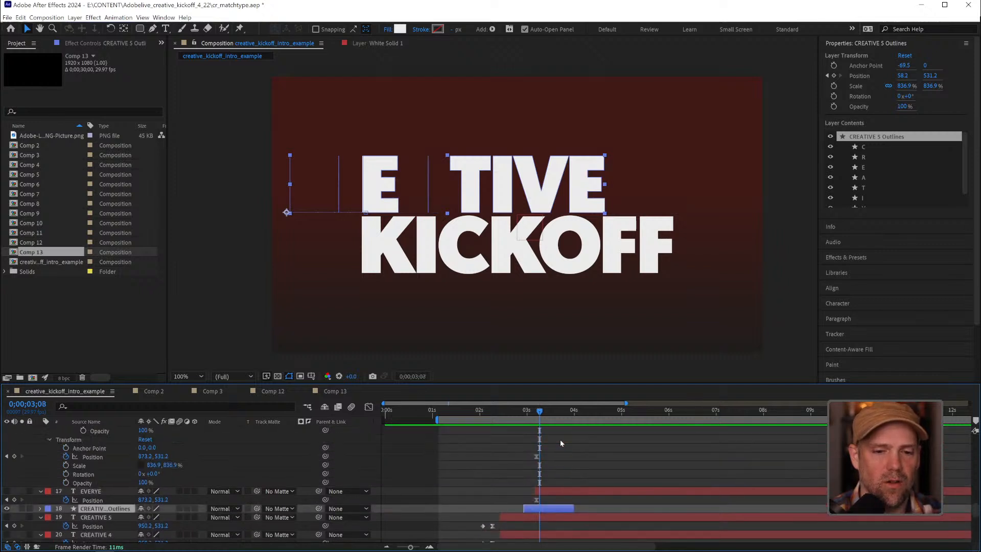
scroll(560, 439, "up", 5)
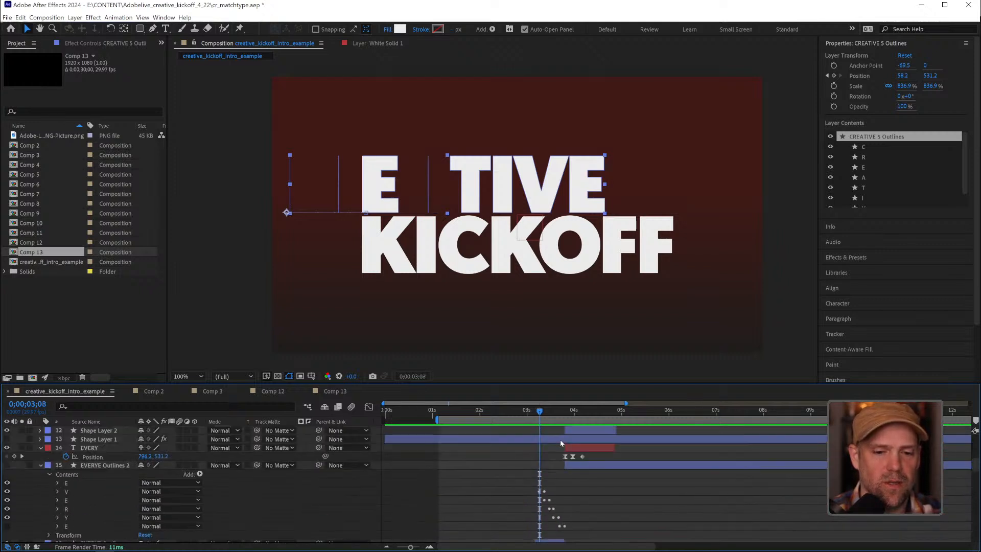
scroll(560, 439, "down", 3)
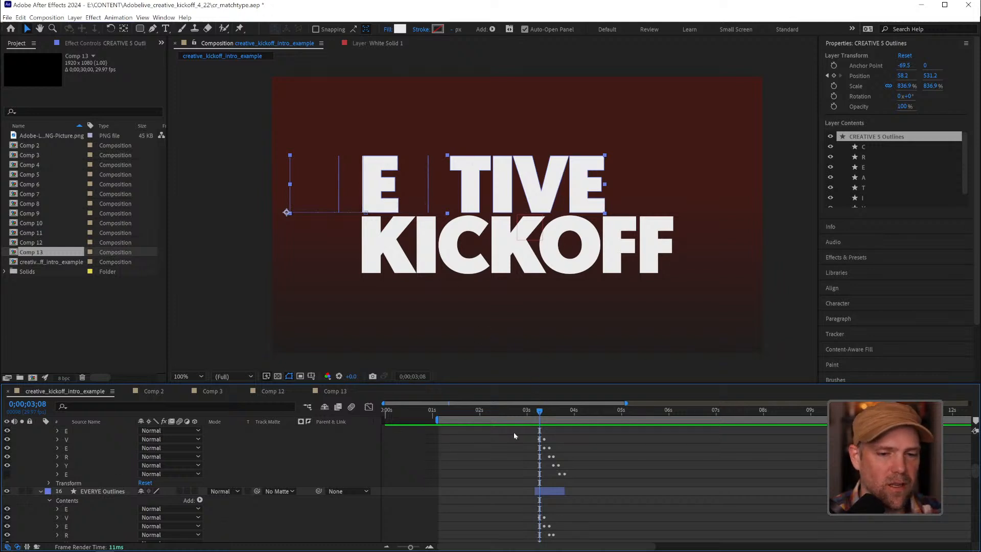
mouse_move(540, 412)
left_mouse_down()
mouse_move(569, 412)
mouse_move(532, 409)
left_mouse_up()
scroll(544, 426, "down", 10)
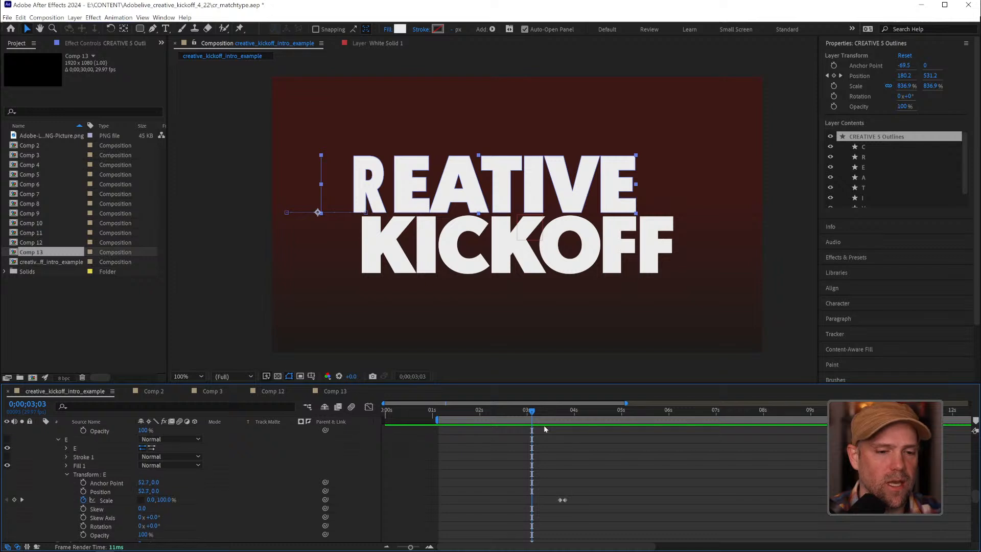
Show the Create Shapes from Text option for the CREATIVE 3 layer without applying it
key("u")
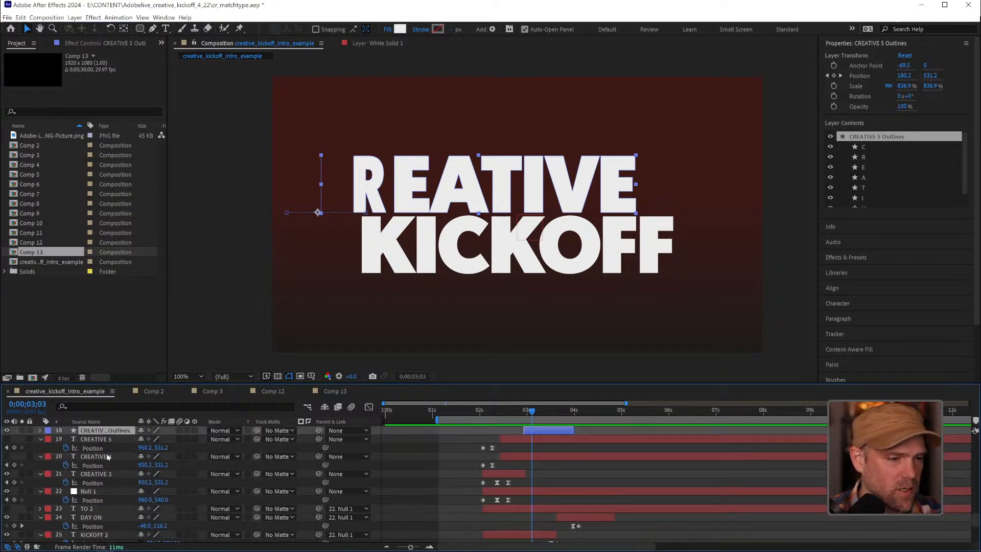
left_click(110, 475)
right_click(111, 475)
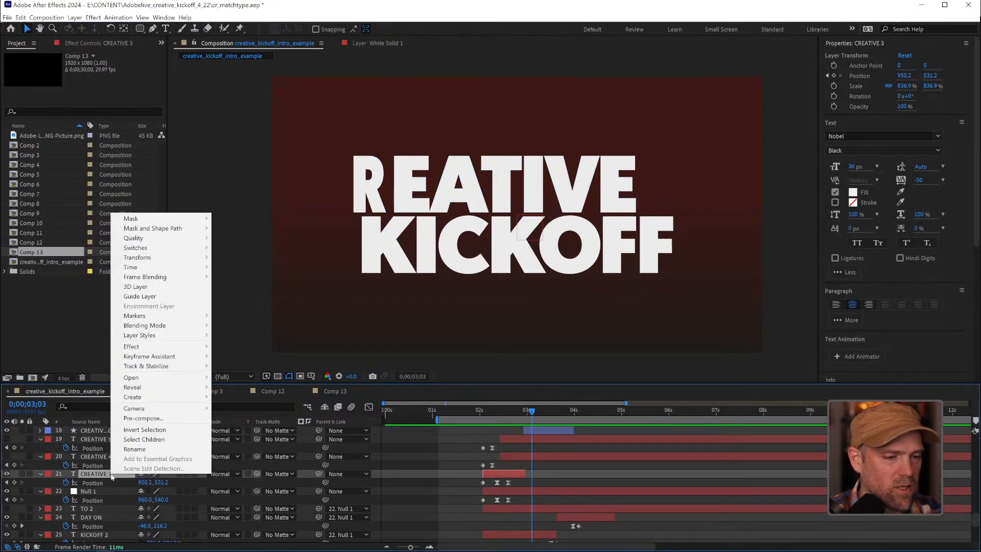
mouse_move(158, 396)
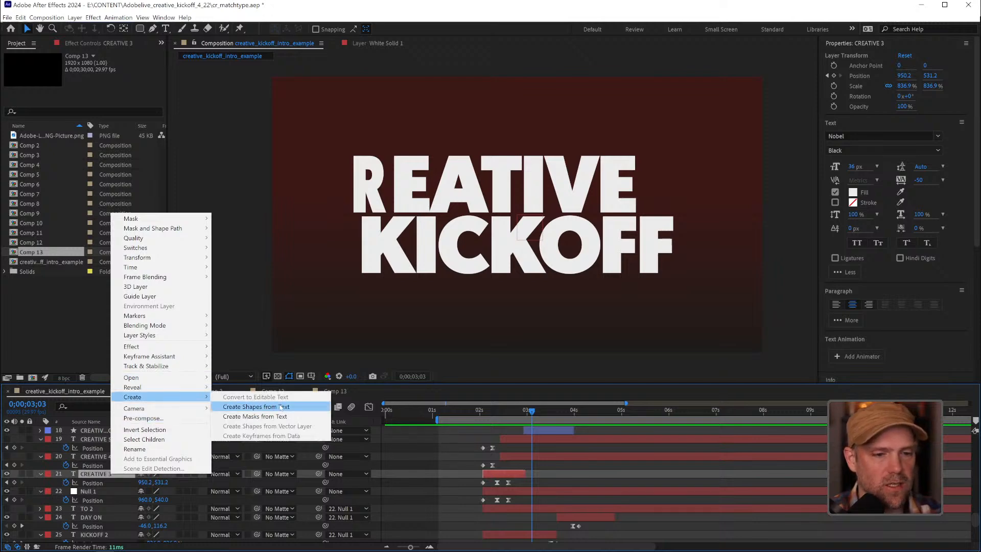
left_click(580, 462)
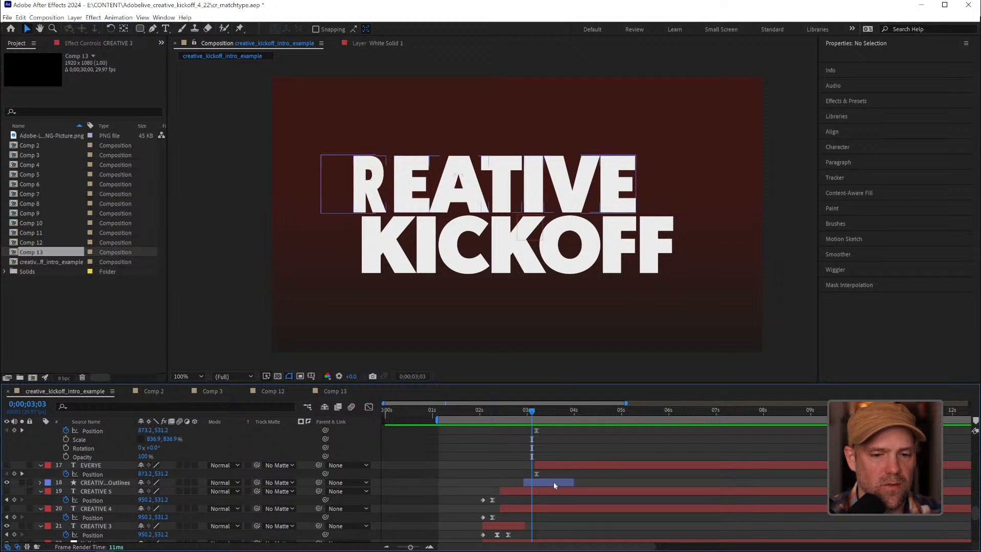
Inspect the letter groups of the CREATIVE 5 Outlines layer and the scale keyframes of its letter C
left_click(553, 482)
left_click(41, 482)
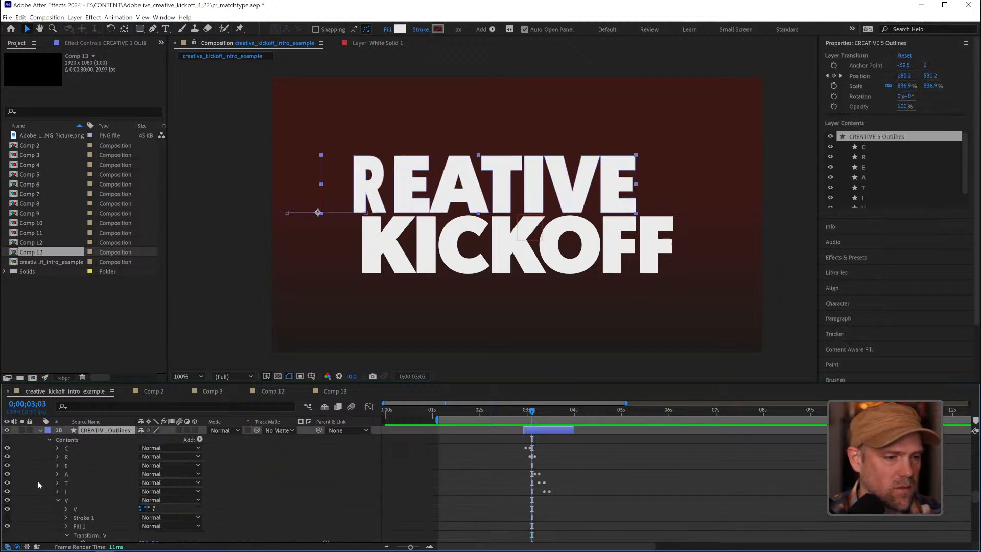
left_click(57, 499)
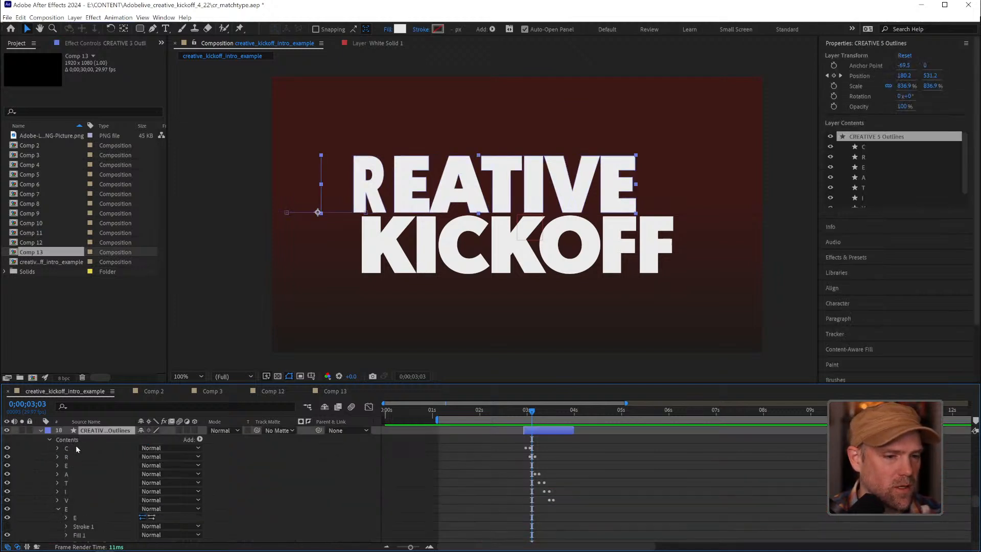
left_click(56, 448)
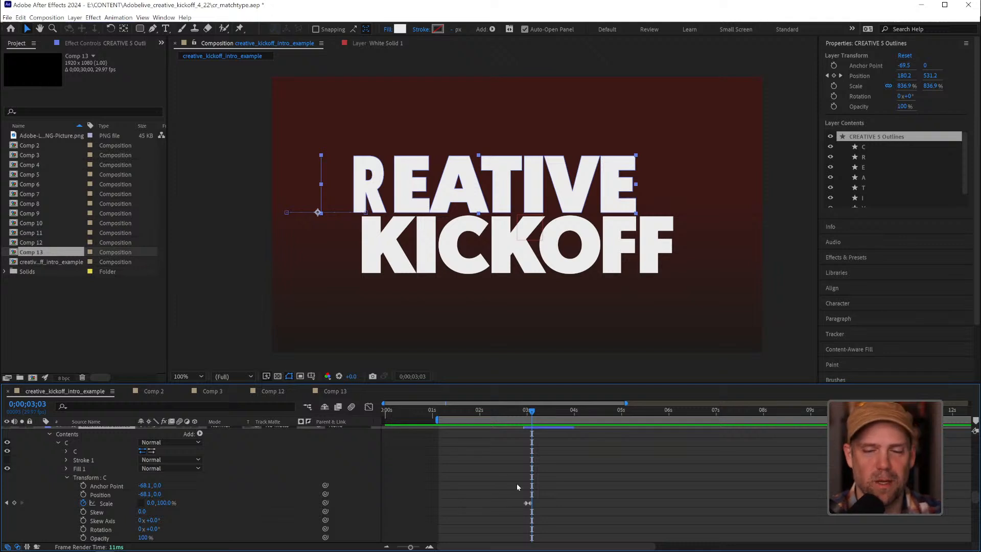
left_click(67, 478)
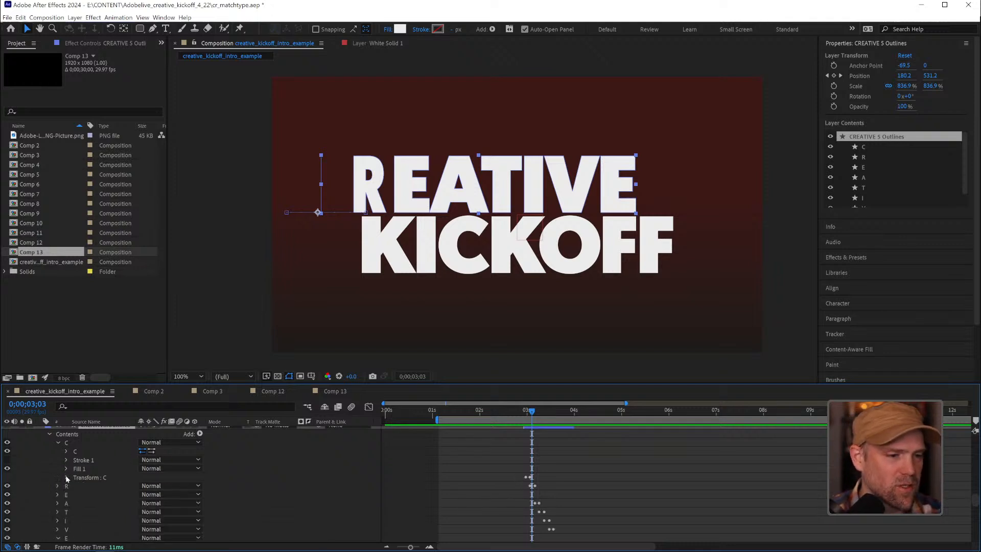
left_click(60, 442)
left_click(58, 503)
Review the intro from EVERY DAY ON at 0;00;03;28 through the Adobe Live ending at 0;00;05;08, with its layers
left_click_drag(528, 411, 571, 412)
scroll(234, 473, "up", 3)
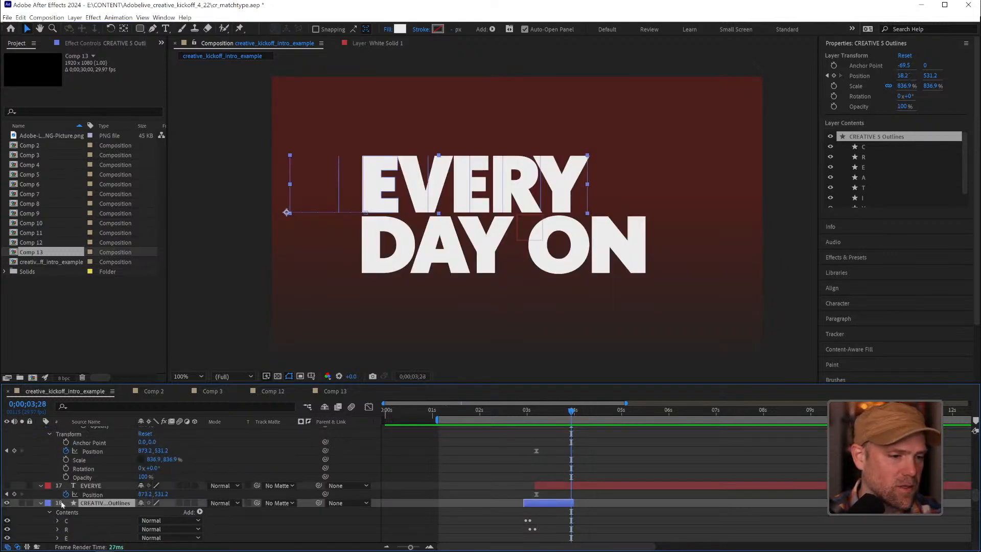
left_click(41, 503)
scroll(633, 479, "up", 10)
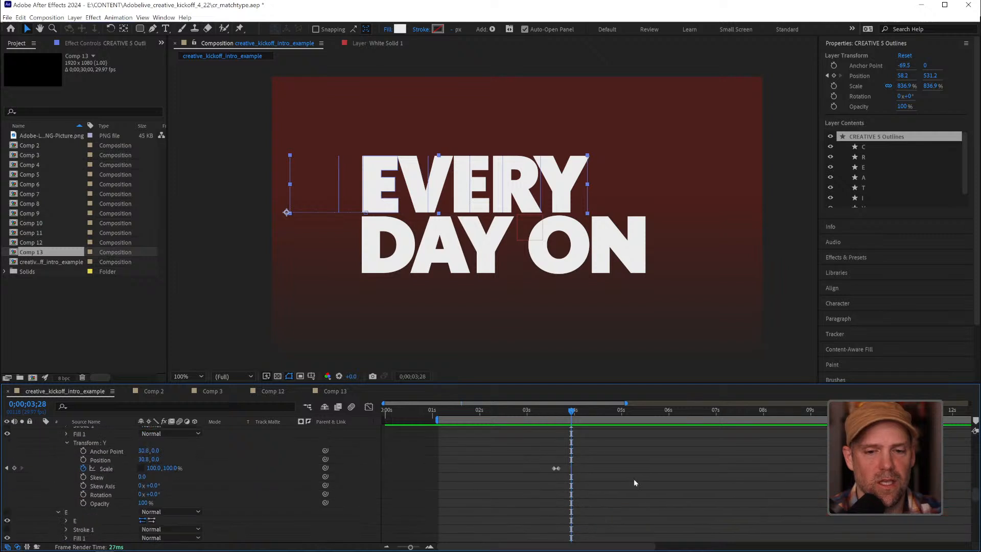
scroll(636, 479, "up", 1)
scroll(636, 479, "up", 10)
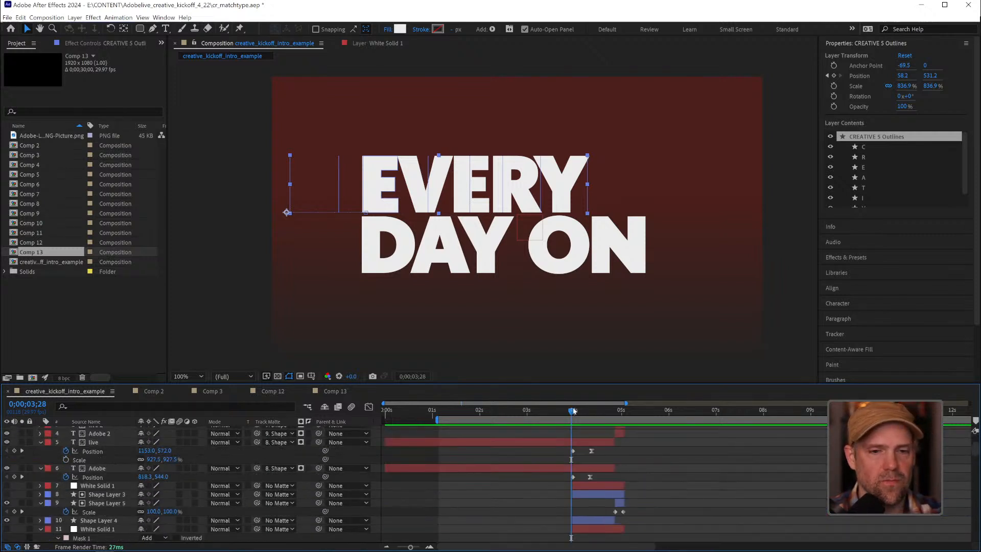
left_click_drag(573, 408, 634, 402)
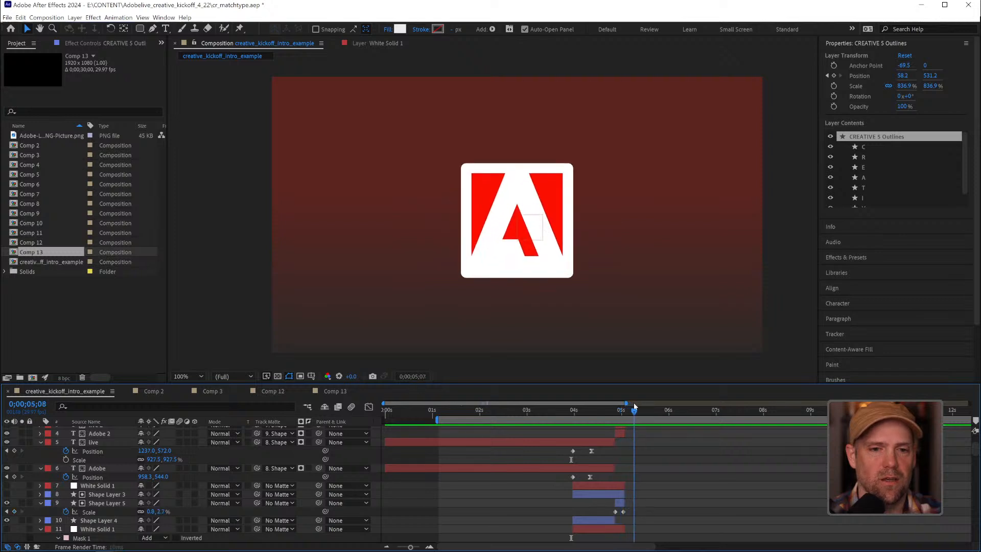
Review the intro again from CREATIVE KICKOFF at 0;00;02;17, play it from 0;00;03;16, and stop on Adobe LIVE at 0;00;04;13
left_click(559, 407)
left_click_drag(559, 407, 507, 414)
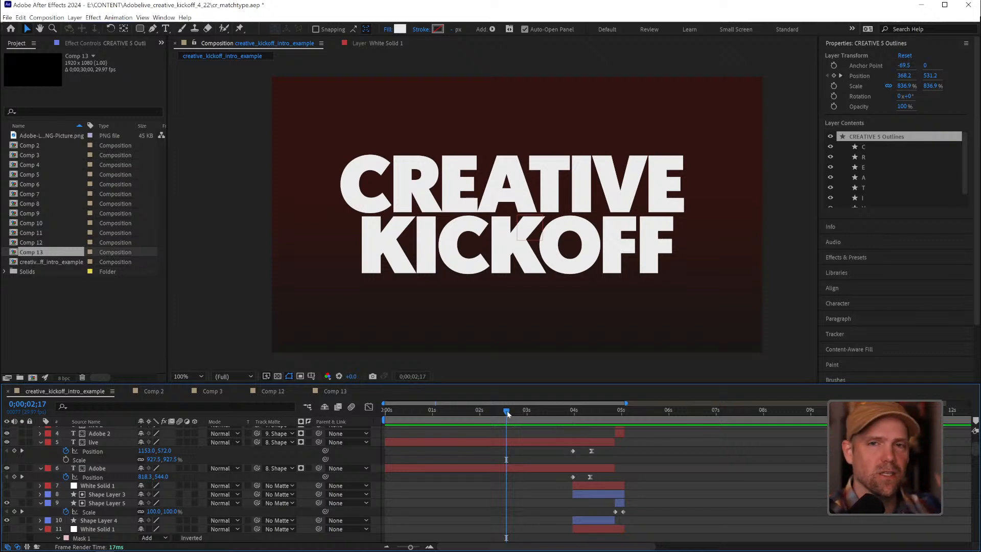
left_click_drag(507, 411, 537, 423)
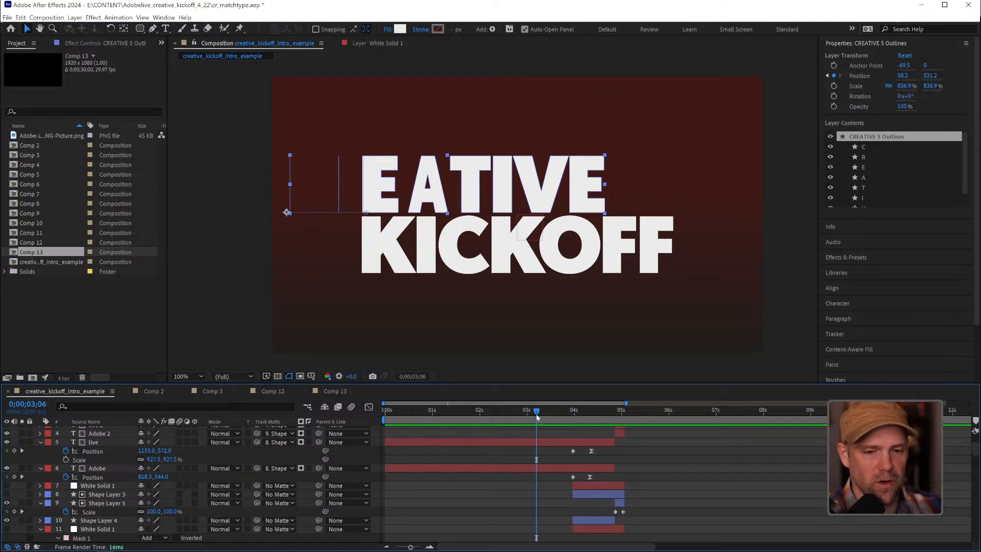
left_click_drag(536, 416, 552, 405)
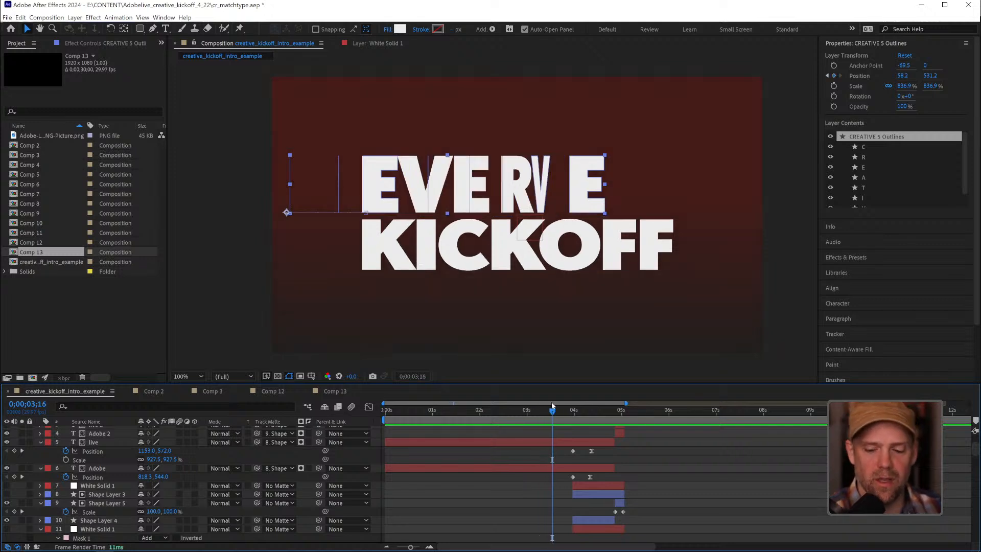
key("space")
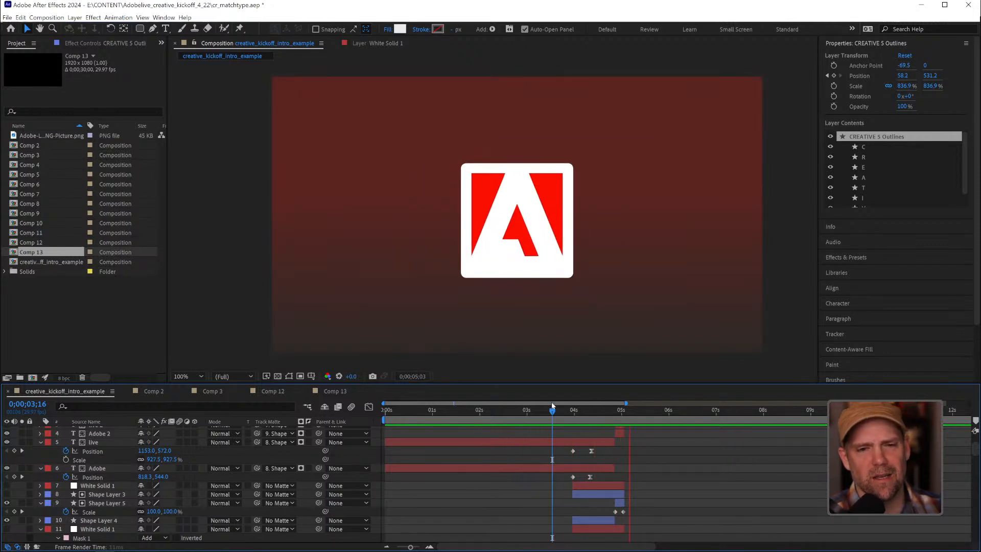
left_click_drag(560, 411, 574, 411)
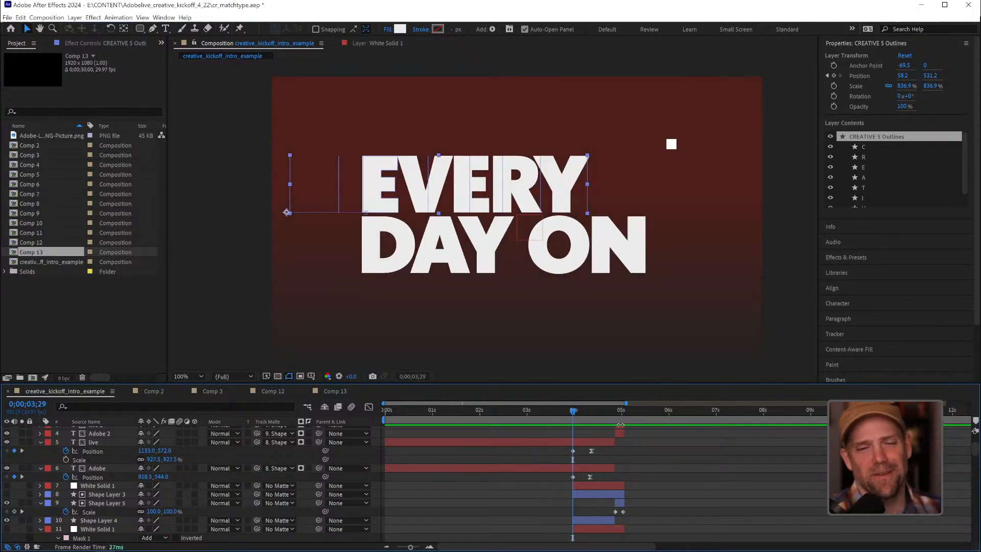
left_click_drag(574, 413, 595, 412)
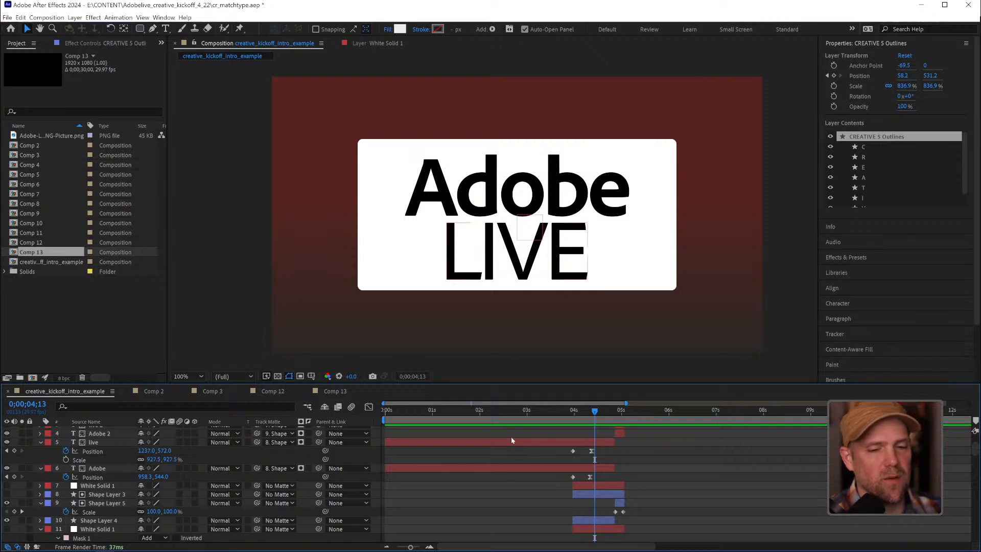
Deselect all layers, then open Comp 12 to check the move-to-over transition around frame 10
left_click(671, 462)
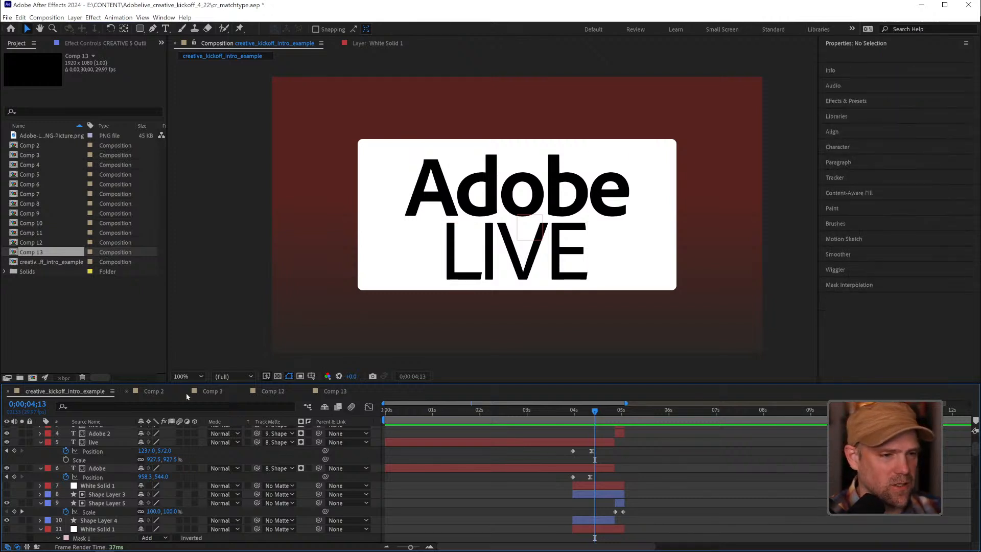
left_click(283, 392)
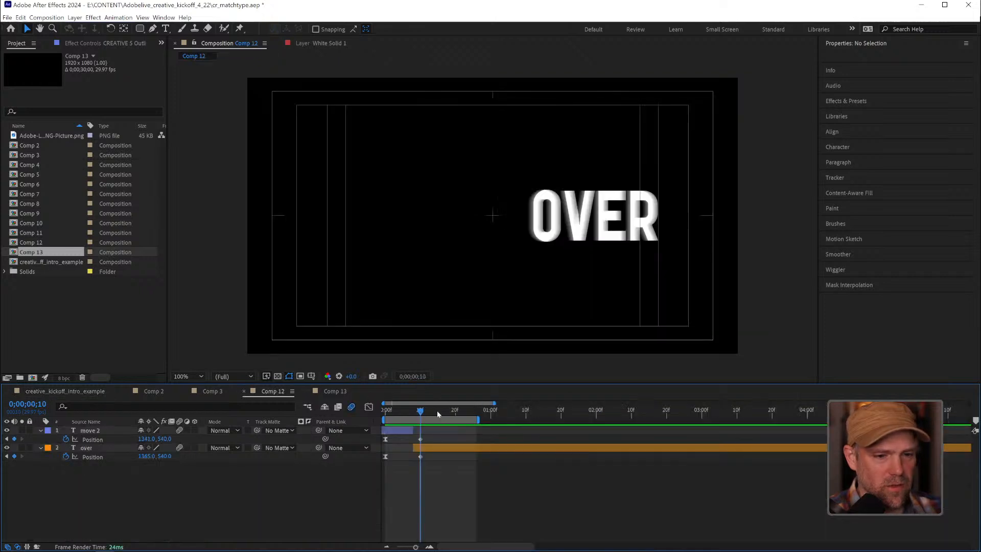
mouse_move(426, 412)
left_mouse_down()
mouse_move(412, 413)
mouse_move(449, 412)
mouse_move(420, 412)
left_mouse_up()
In Comp 13, replace the text of the "match 2" layer with "uma"
left_click(334, 391)
left_click(402, 411)
double_click(82, 448)
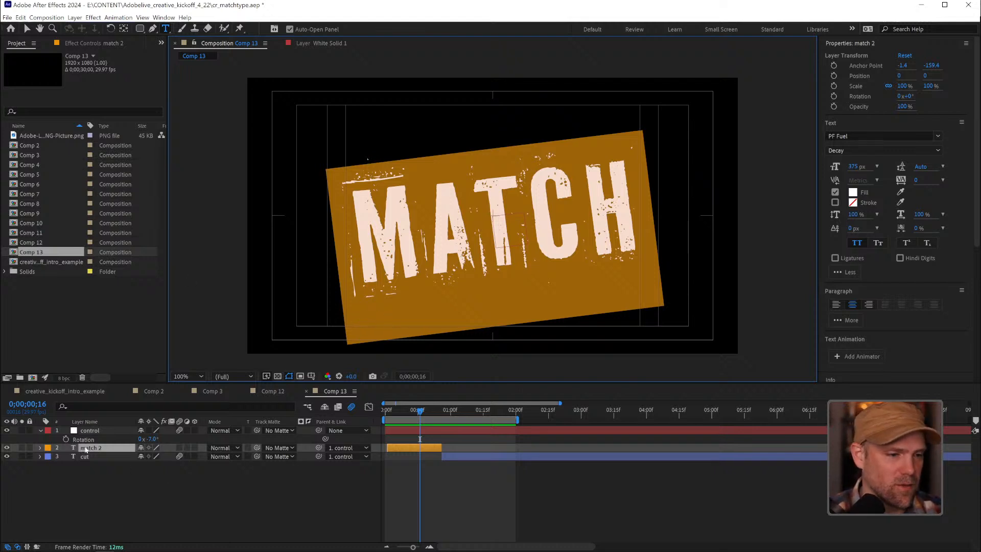
type("ua")
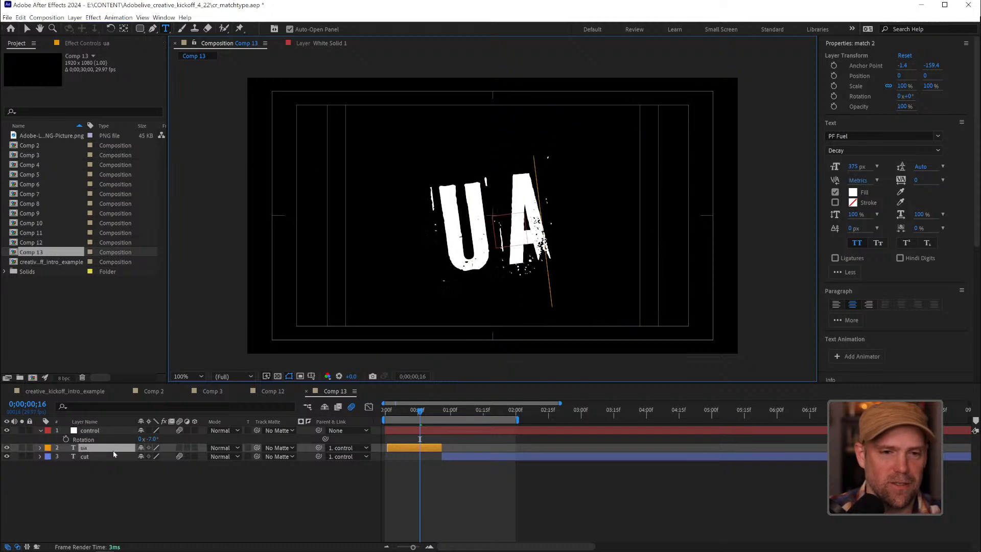
key("BackSpace")
type("ma")
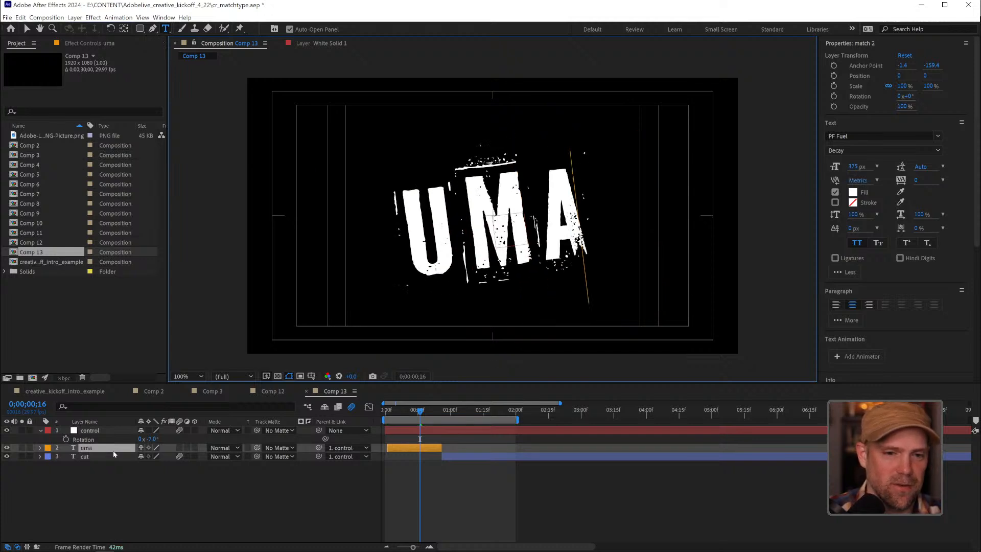
Replace the text of the "cut" layer with "korn"
left_click(87, 457)
type("koru")
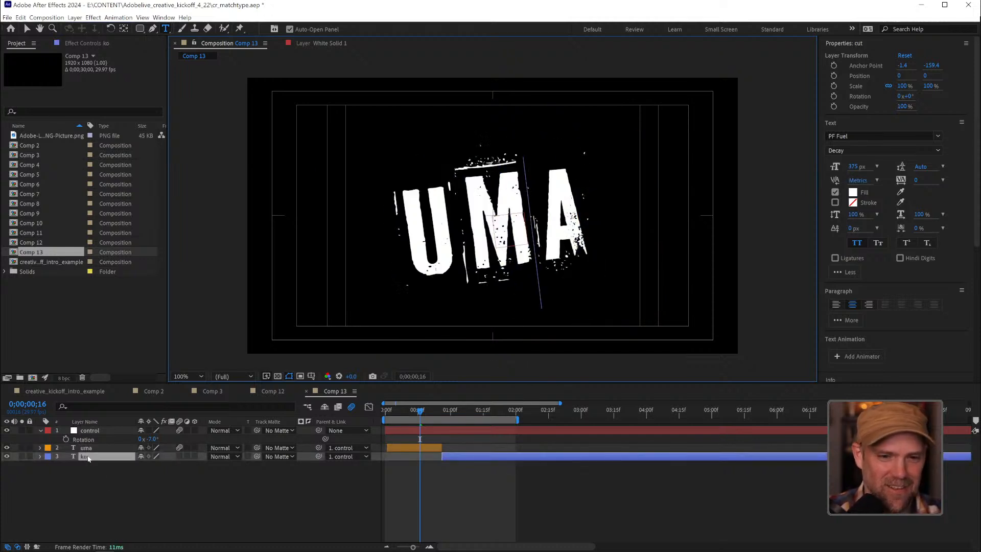
key("Return")
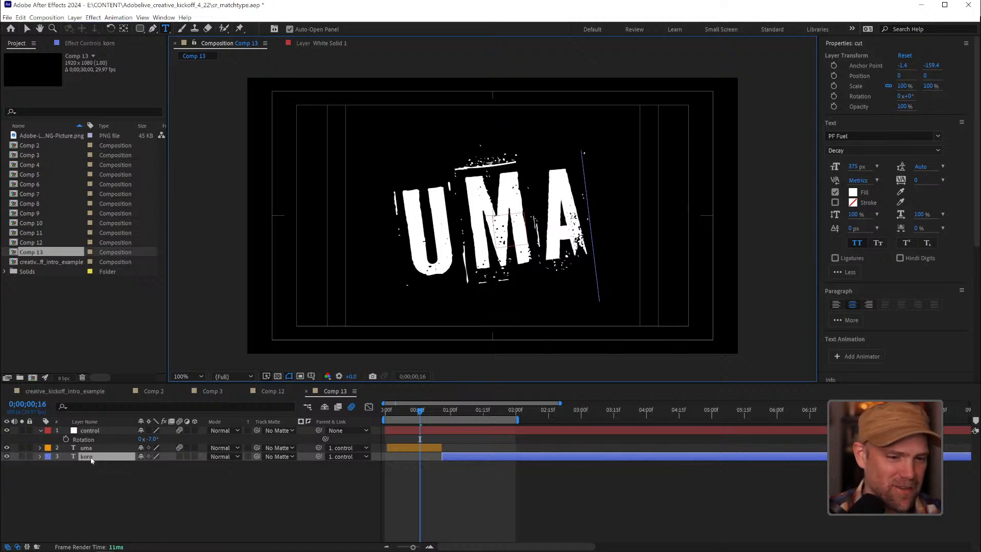
Deselect all layers and play back the uma-to-korn match cut in Comp 13
left_click(502, 494)
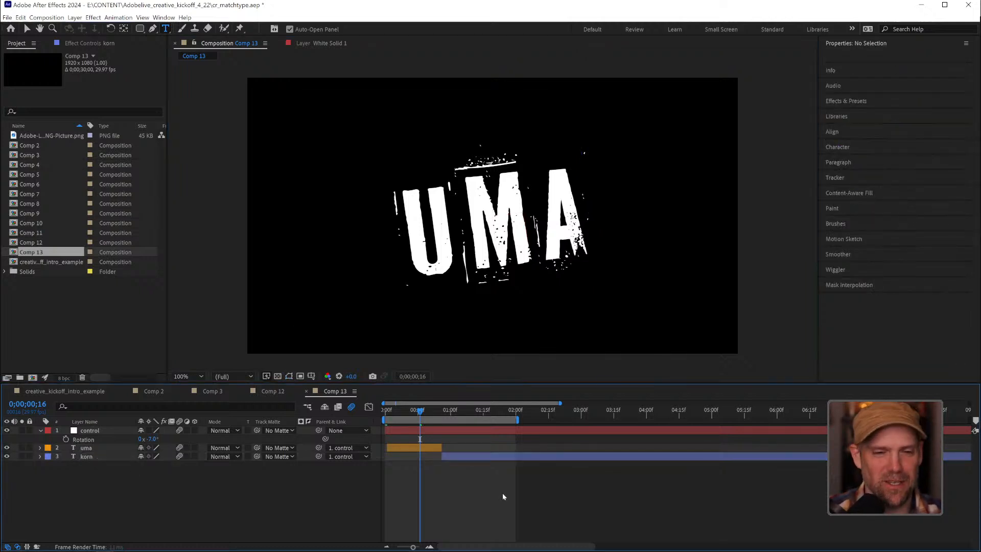
key("space")
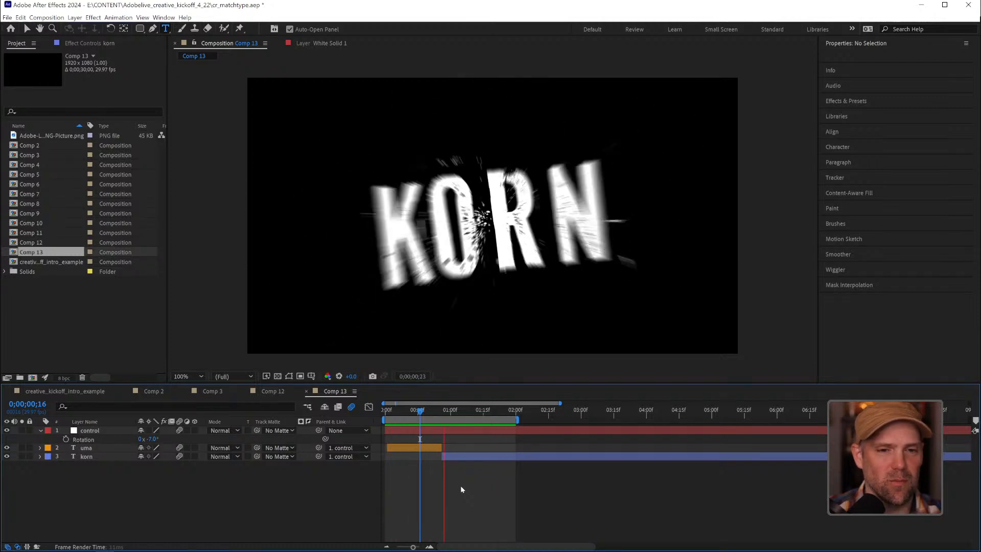
key("space")
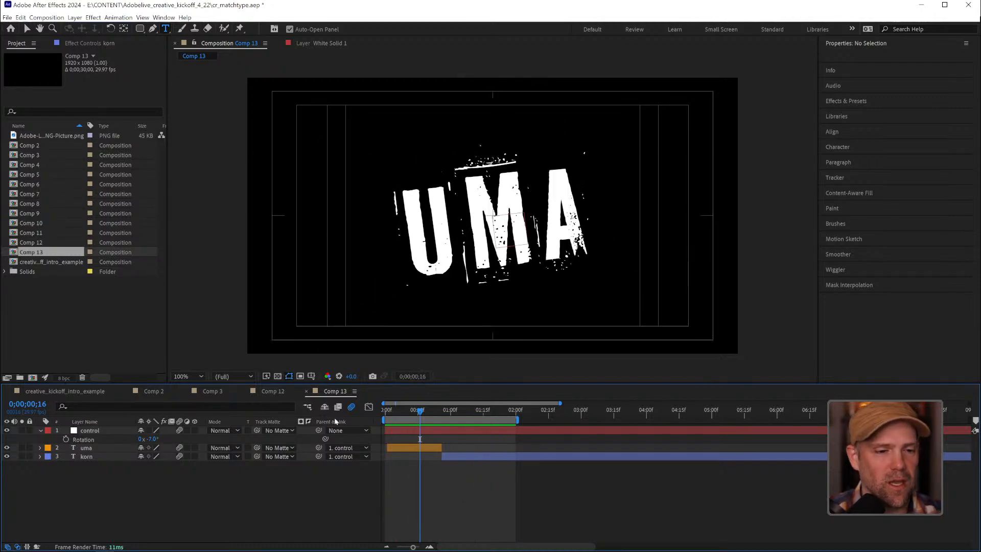
Review the creative_kickoff_intro_example composition by scrubbing through 0;00;03;17 to about five seconds, and return to Comp 13
left_click(64, 390)
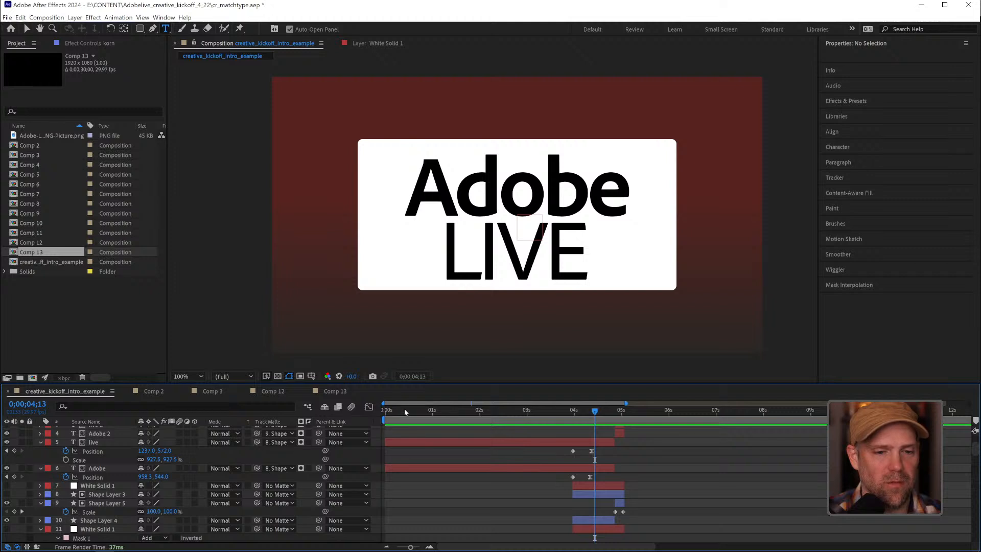
left_click_drag(404, 411, 553, 414)
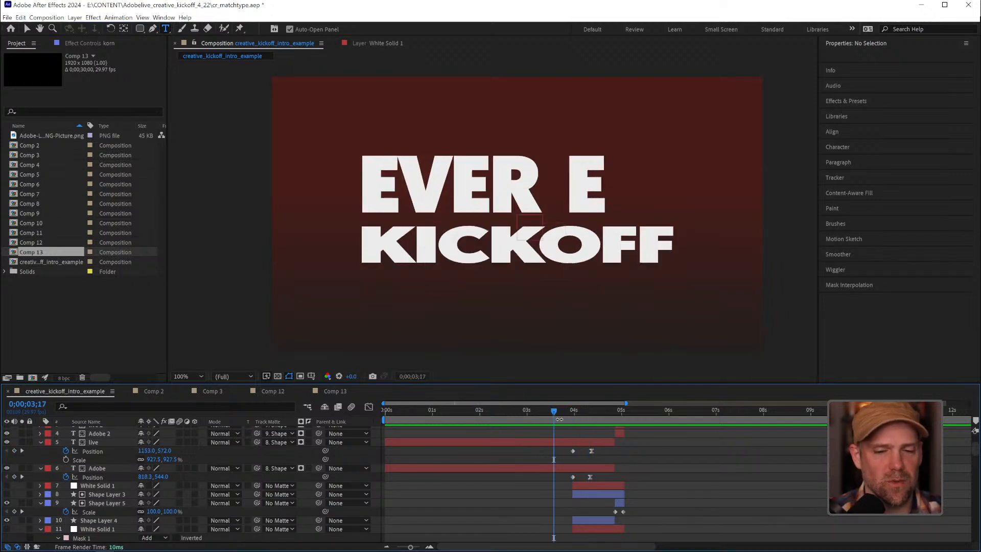
left_click_drag(559, 412, 620, 417)
left_click(337, 392)
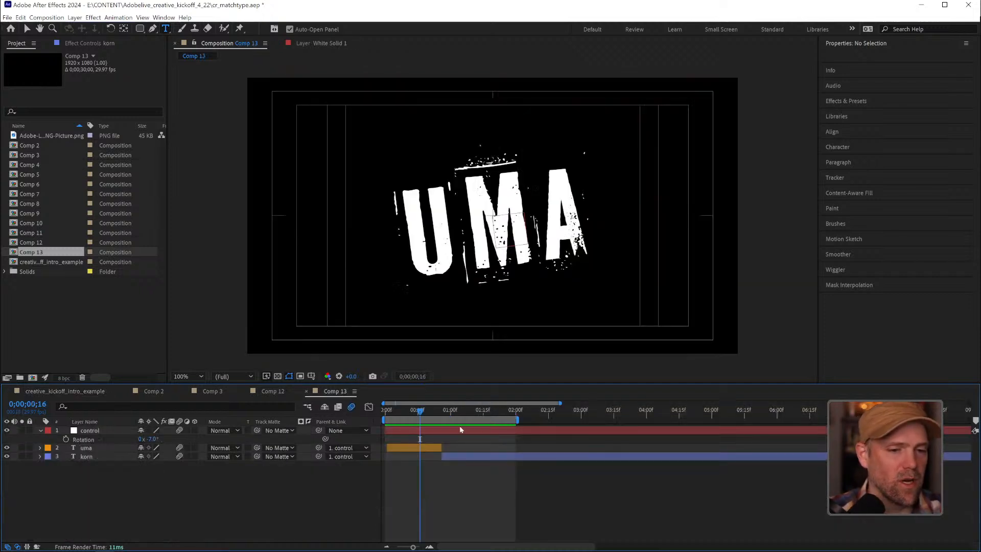